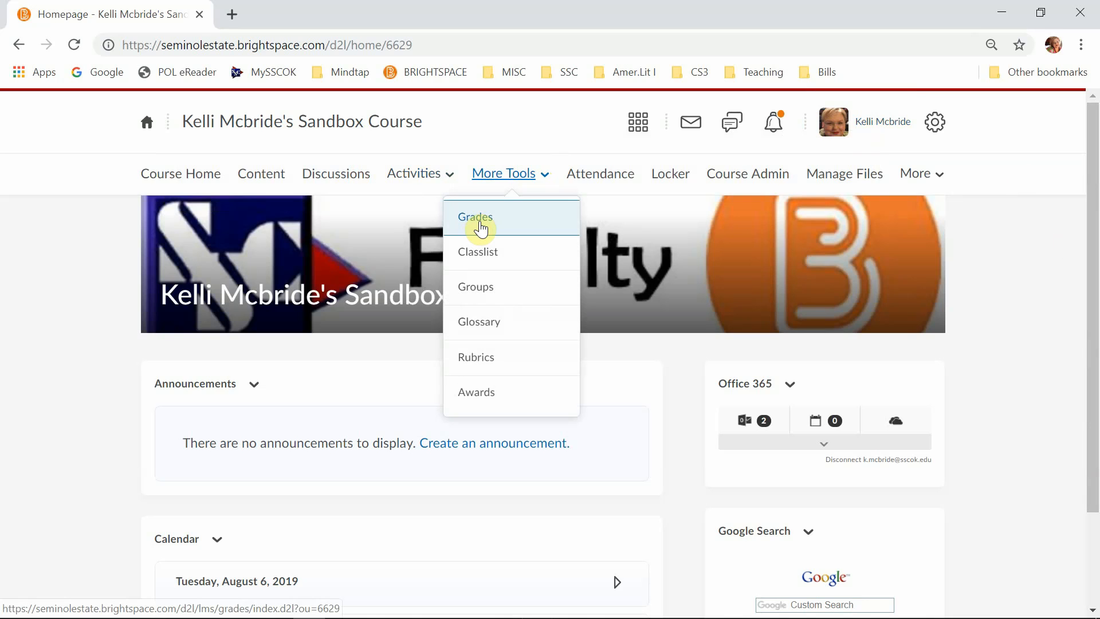
- Open the course's Grades area and start the Grades Setup Wizard
left_click(480, 229)
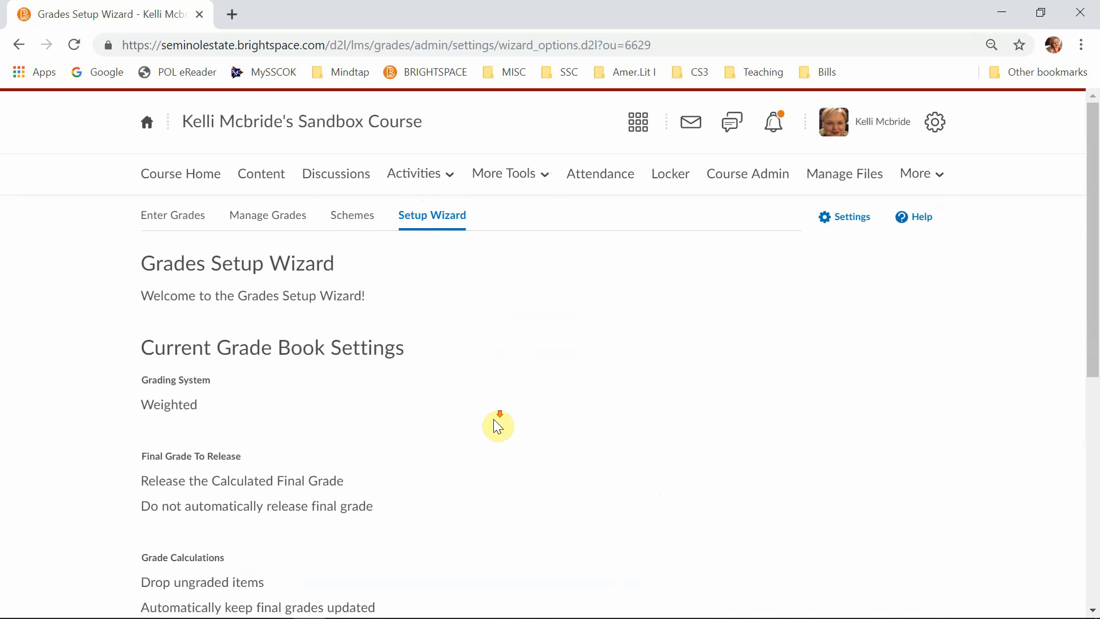
scroll(494, 422, "down", 7)
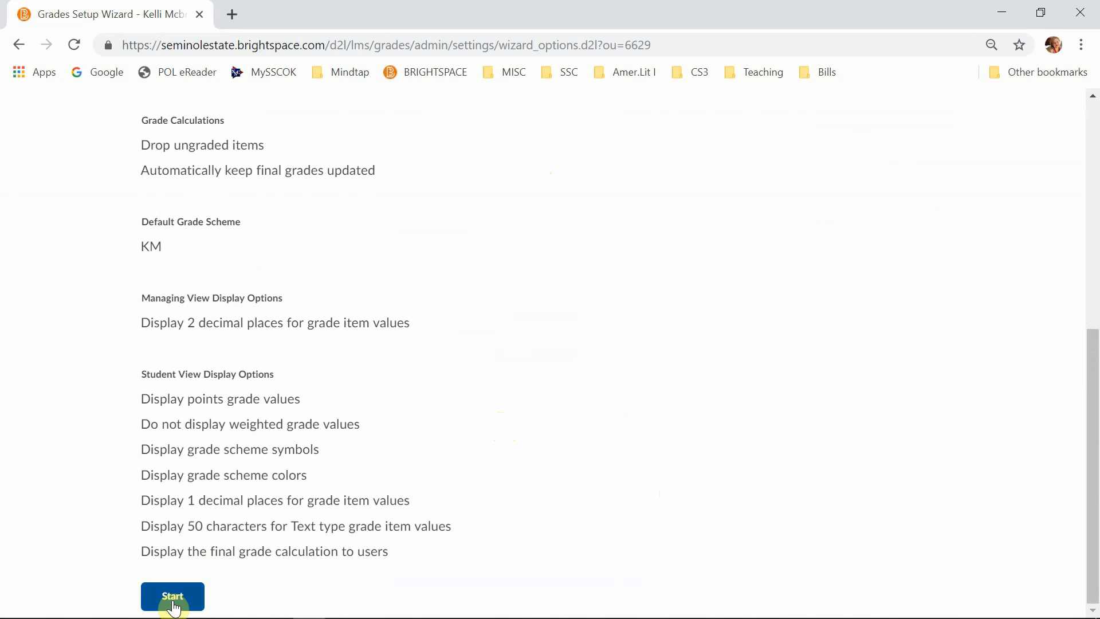
left_click(172, 597)
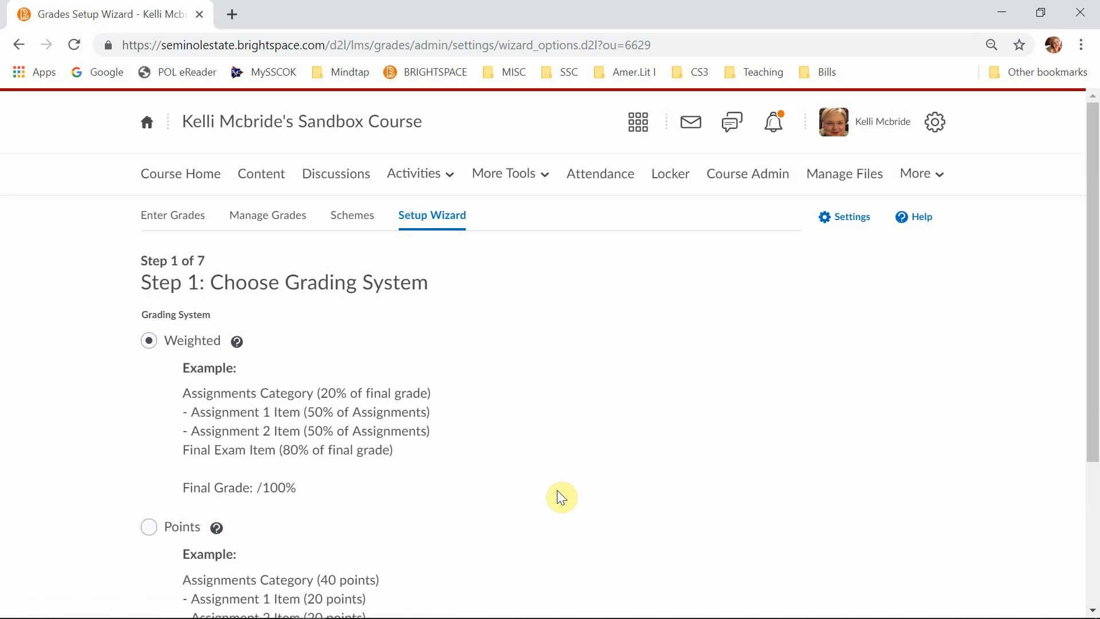
- Choose Points as the grading system and continue to the final grade release settings
scroll(558, 491, "down", 1)
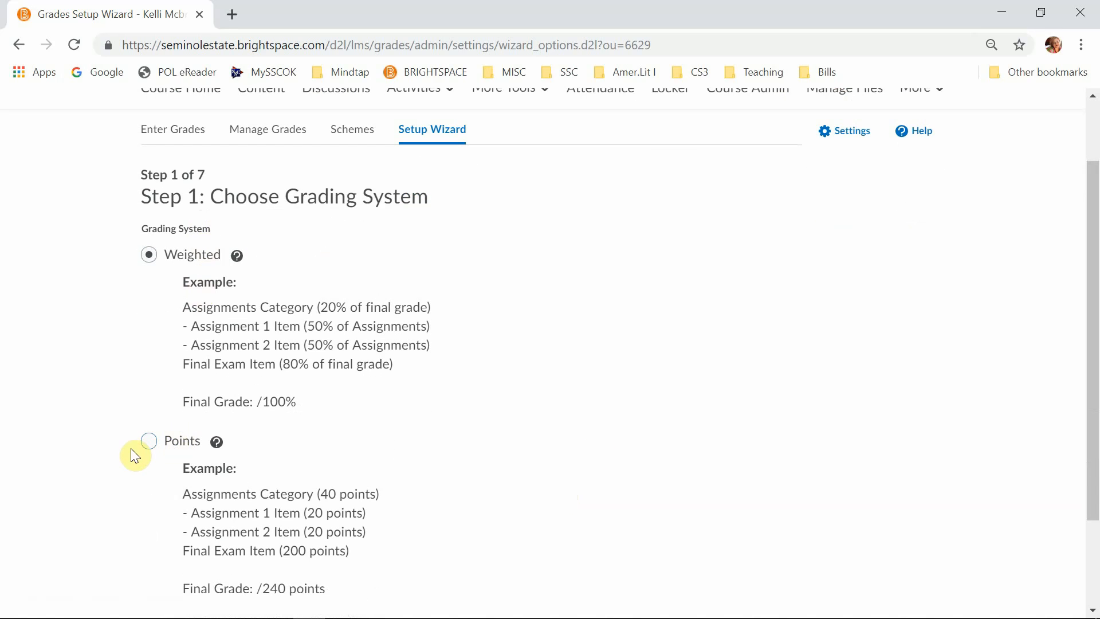
left_click(148, 441)
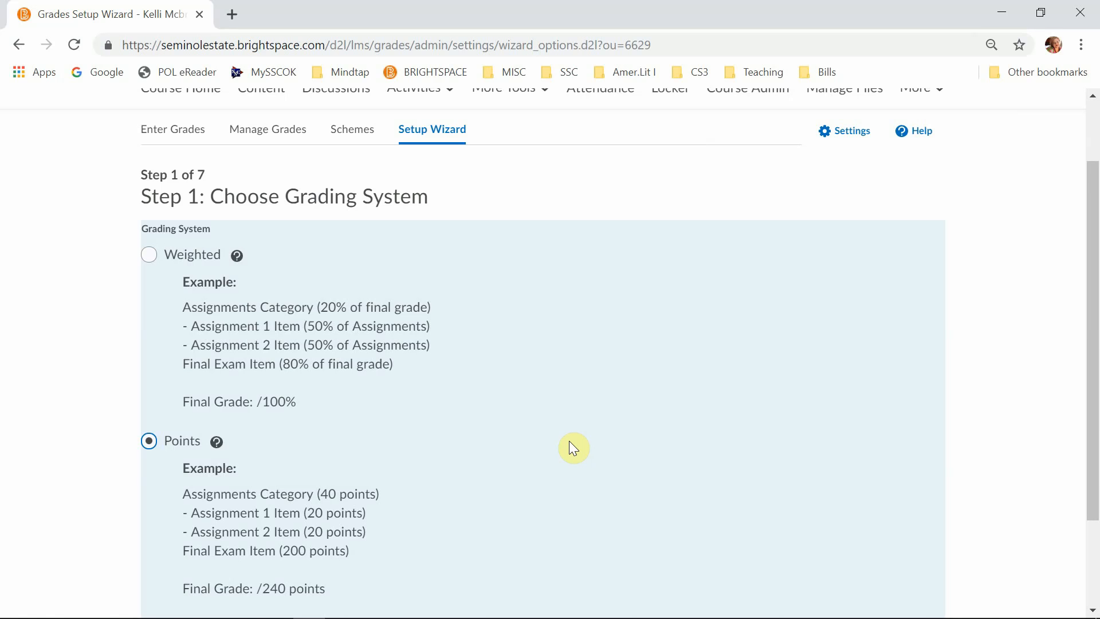
scroll(564, 445, "down", 2)
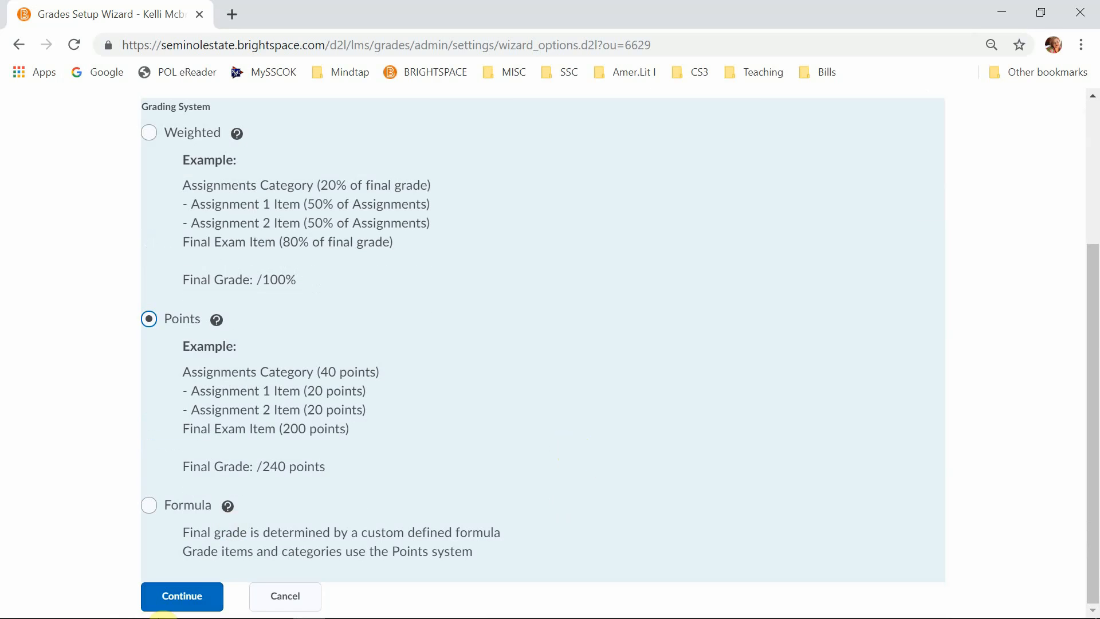
left_click(178, 599)
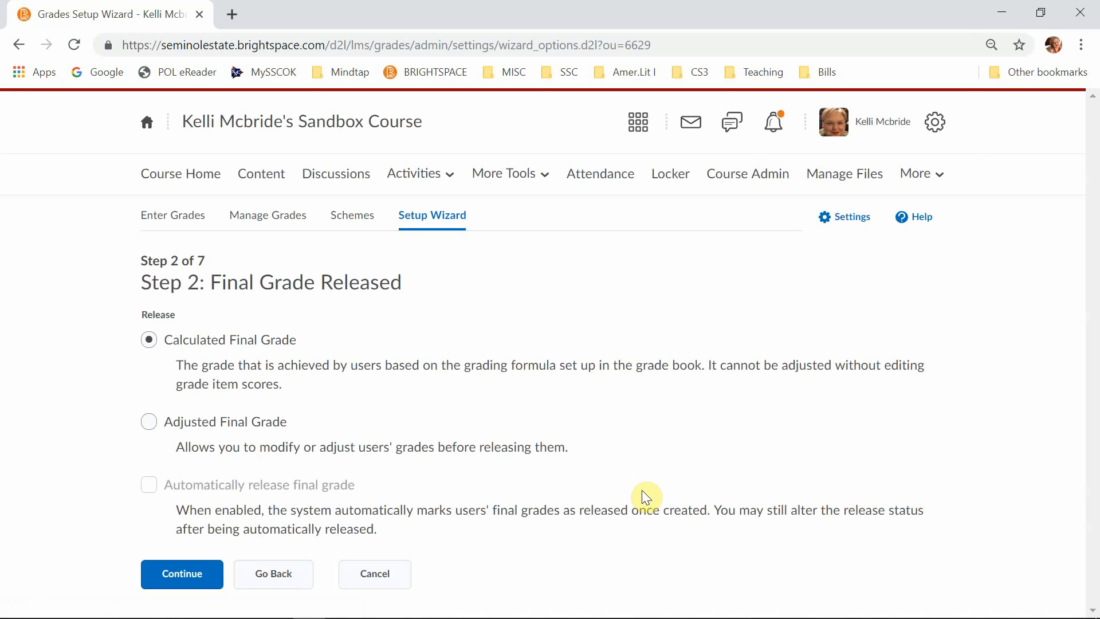
- Choose Calculated Final Grade as the grade to release and continue to the grade calculation settings
left_click(149, 423)
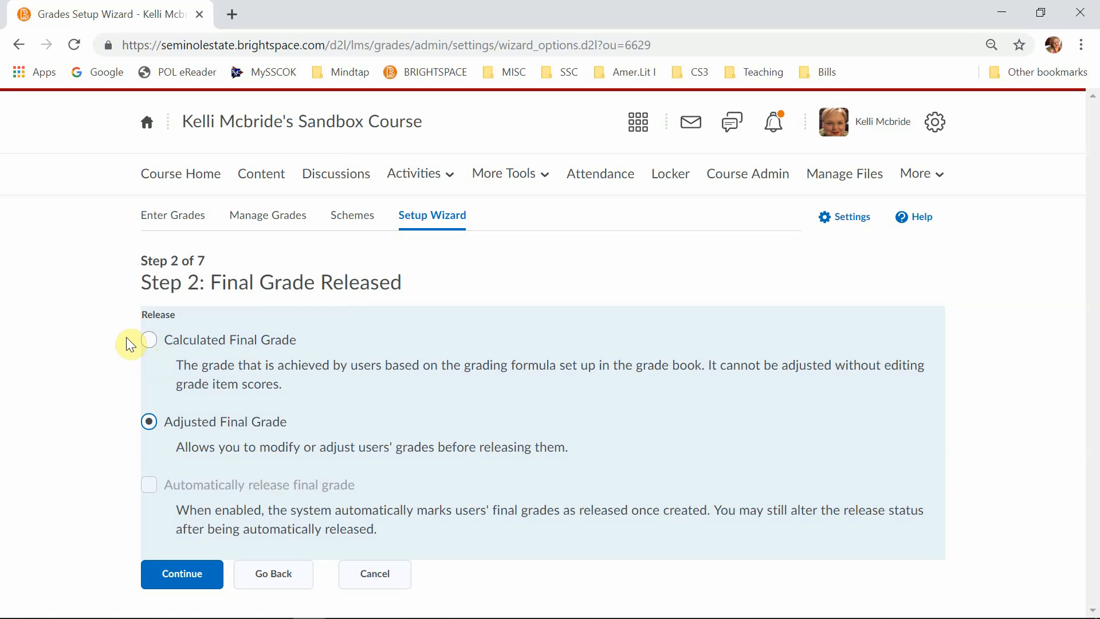
left_click(149, 340)
left_click(150, 424)
left_click(150, 341)
left_click_drag(245, 485, 345, 487)
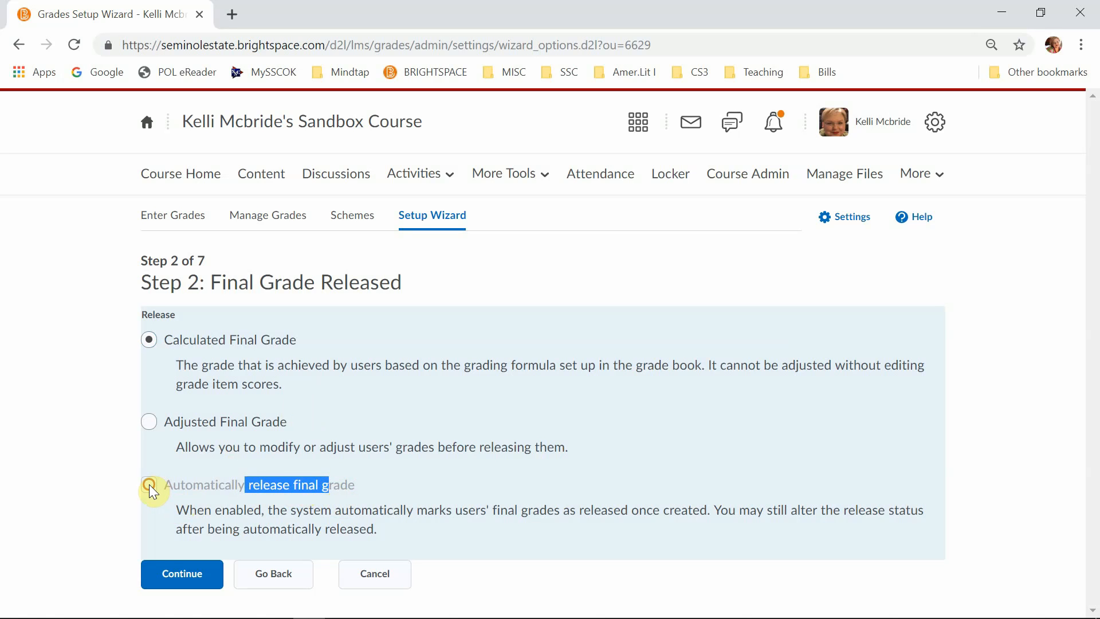
left_click(189, 488)
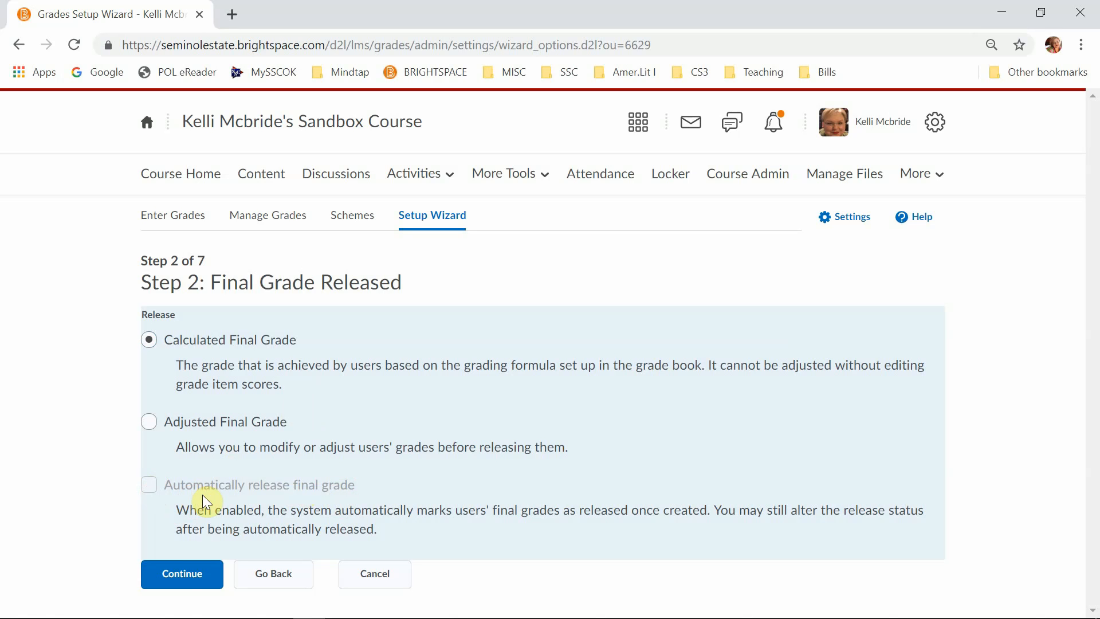
left_click(185, 579)
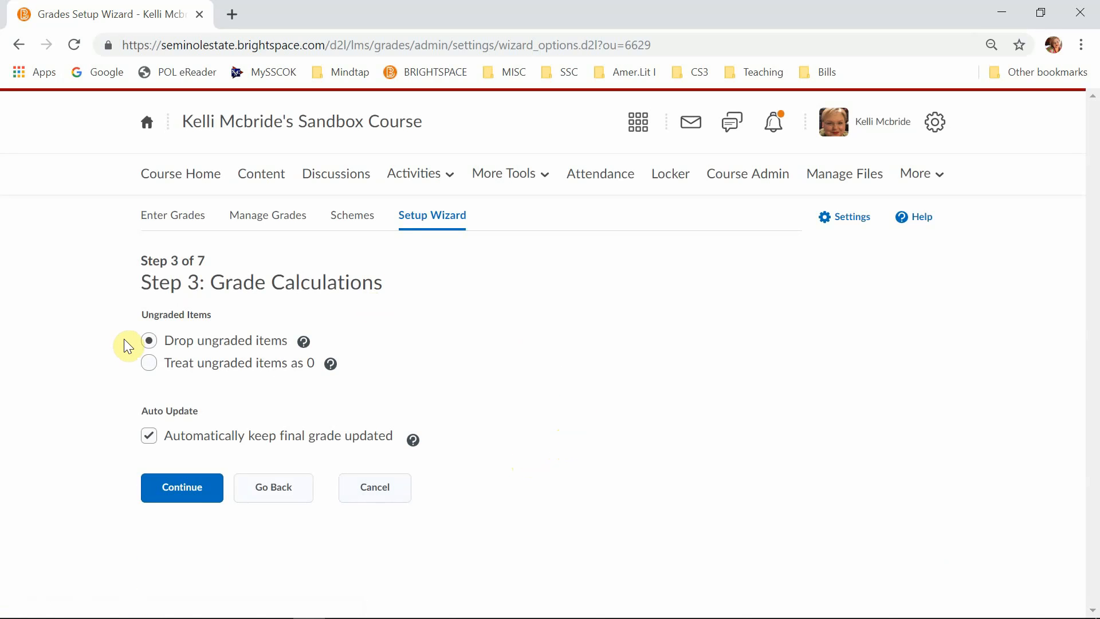
- Choose to drop ungraded items in the grade calculations and continue to the default grade scheme
left_click(205, 344)
left_click(152, 365)
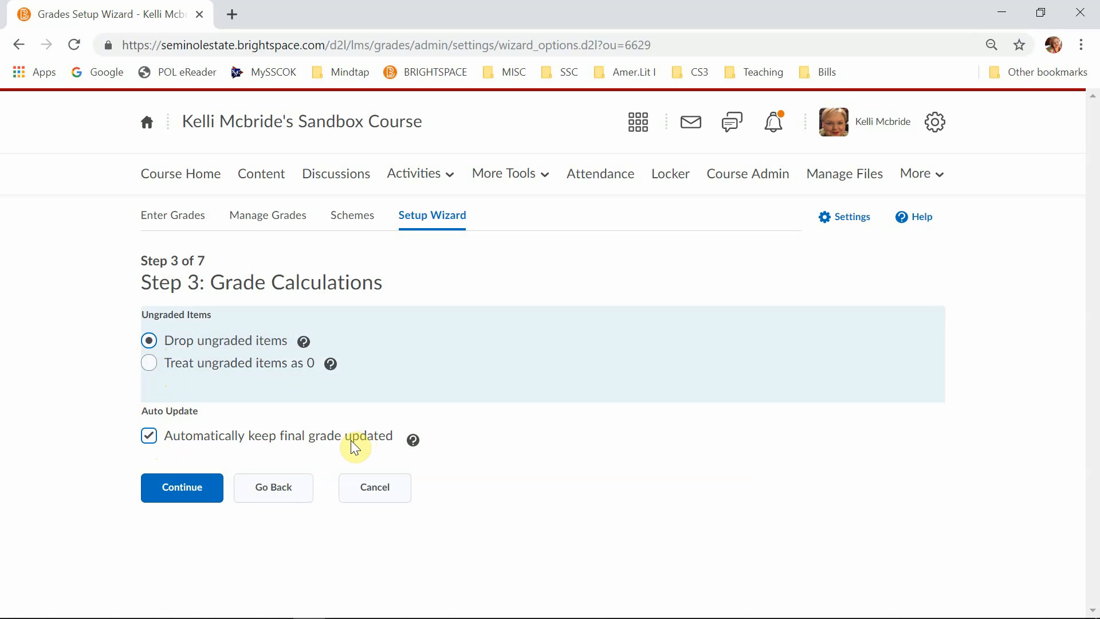
left_click(179, 496)
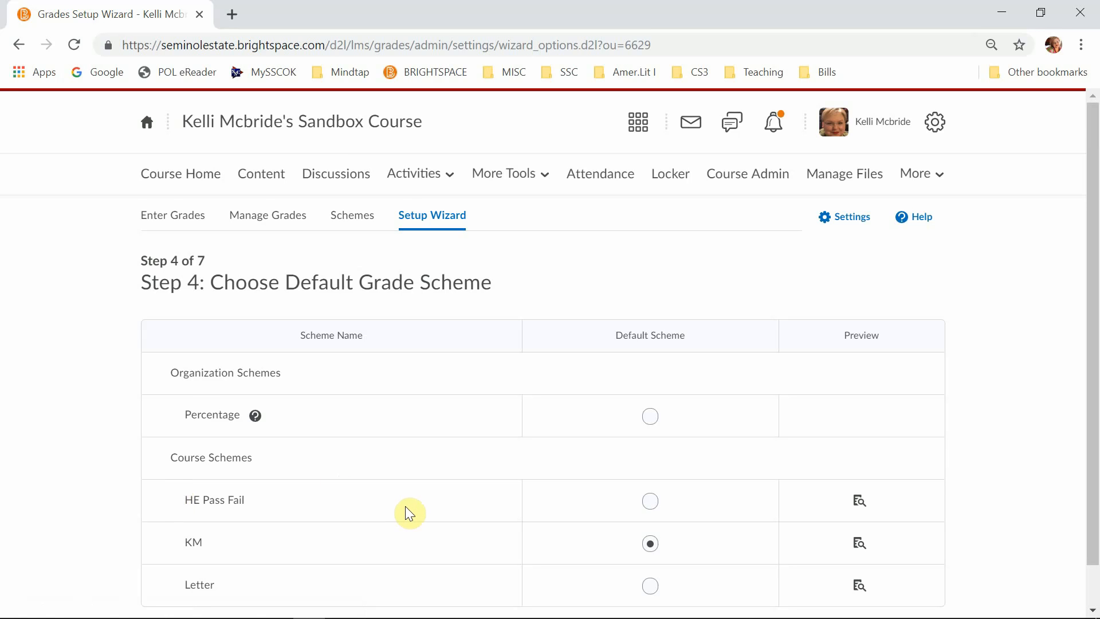
- Make Percentage the default grade scheme and continue to the managing view display options
scroll(422, 513, "down", 1)
scroll(425, 519, "up", 1)
left_click(650, 417)
scroll(966, 481, "down", 1)
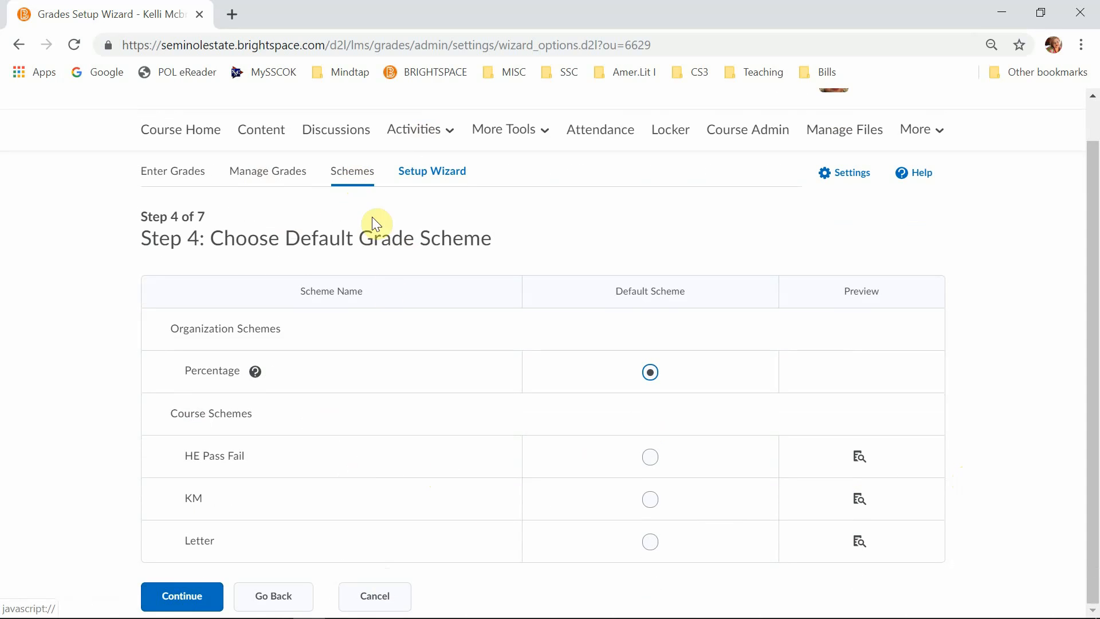
left_click(197, 586)
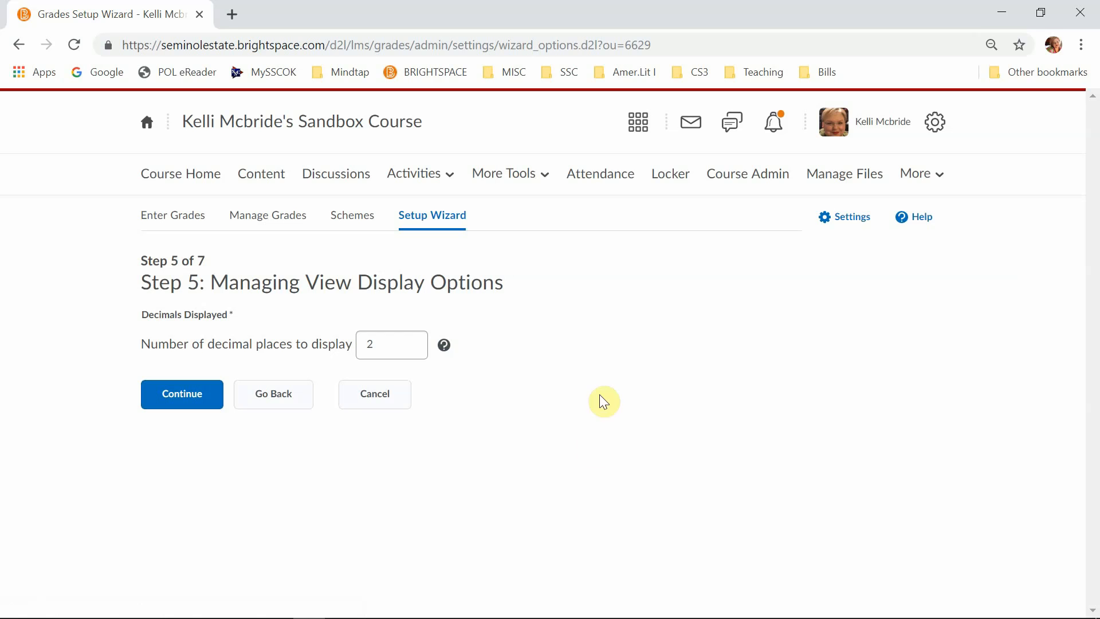
- Accept 2 decimal places for the managing view and continue to the student view display options
left_click_drag(212, 280, 374, 306)
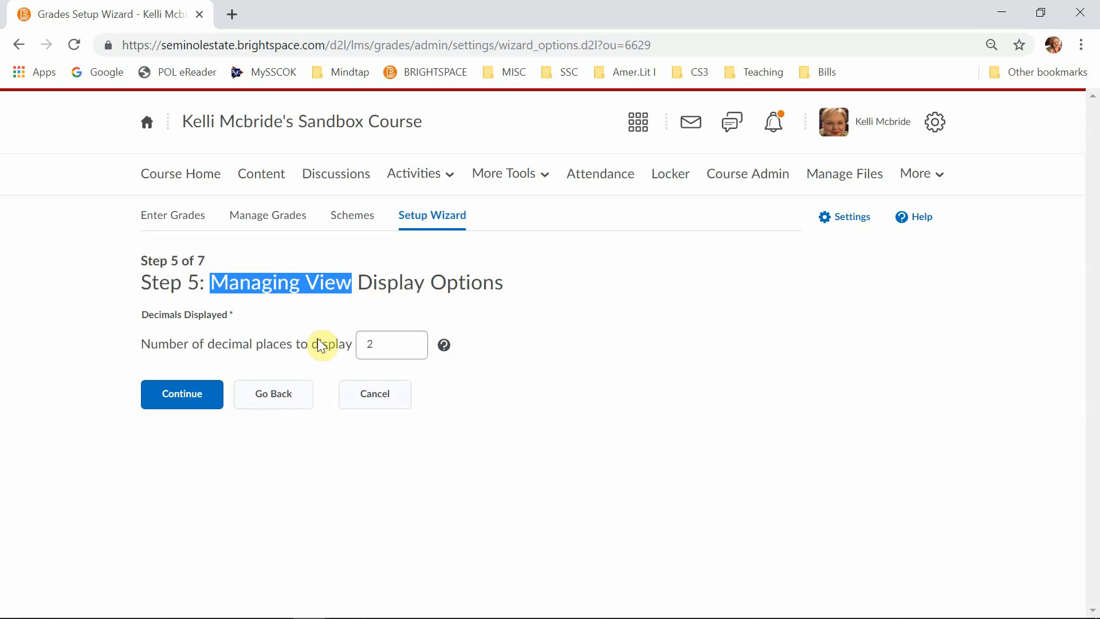
left_click(351, 339)
left_click(396, 344)
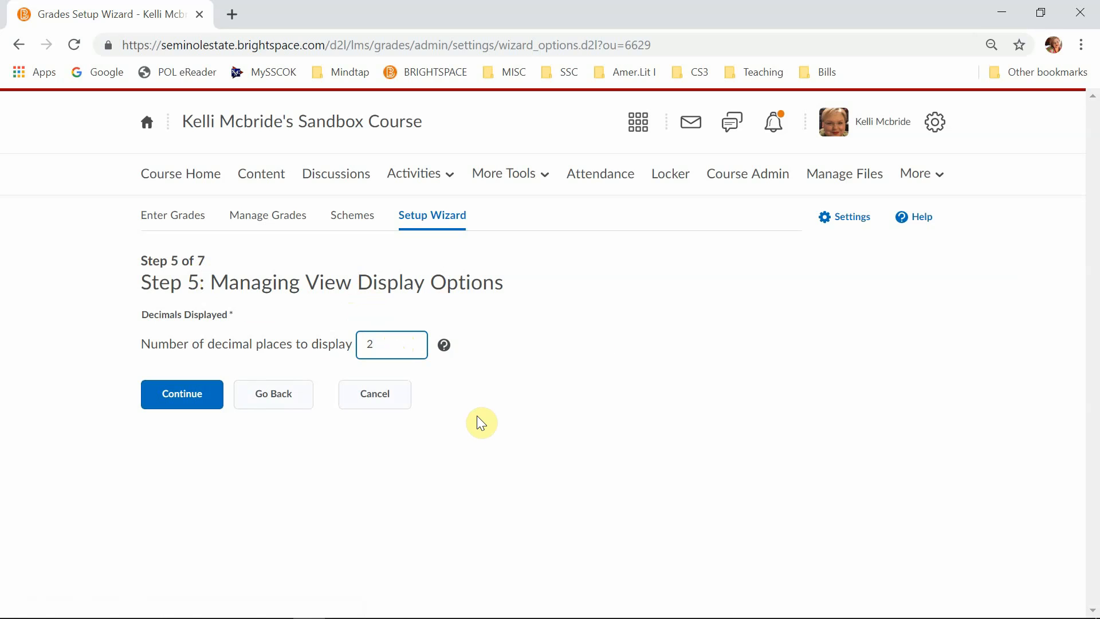
left_click(181, 402)
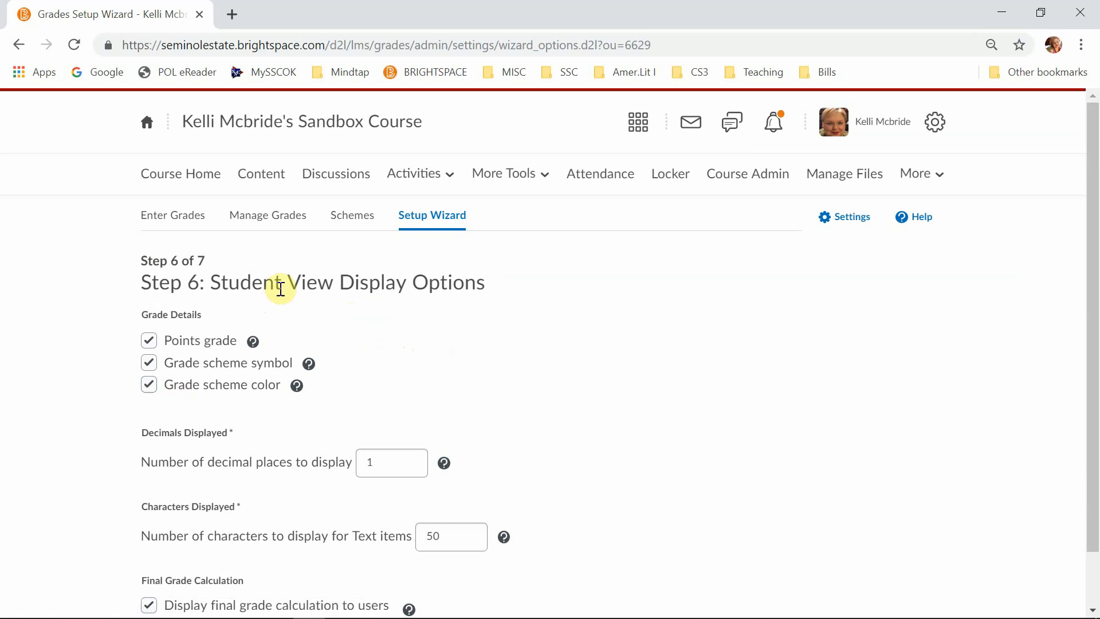
- Turn off the grade scheme color in the student view, read the grade scheme symbol help, and continue to the summary
scroll(425, 371, "down", 1)
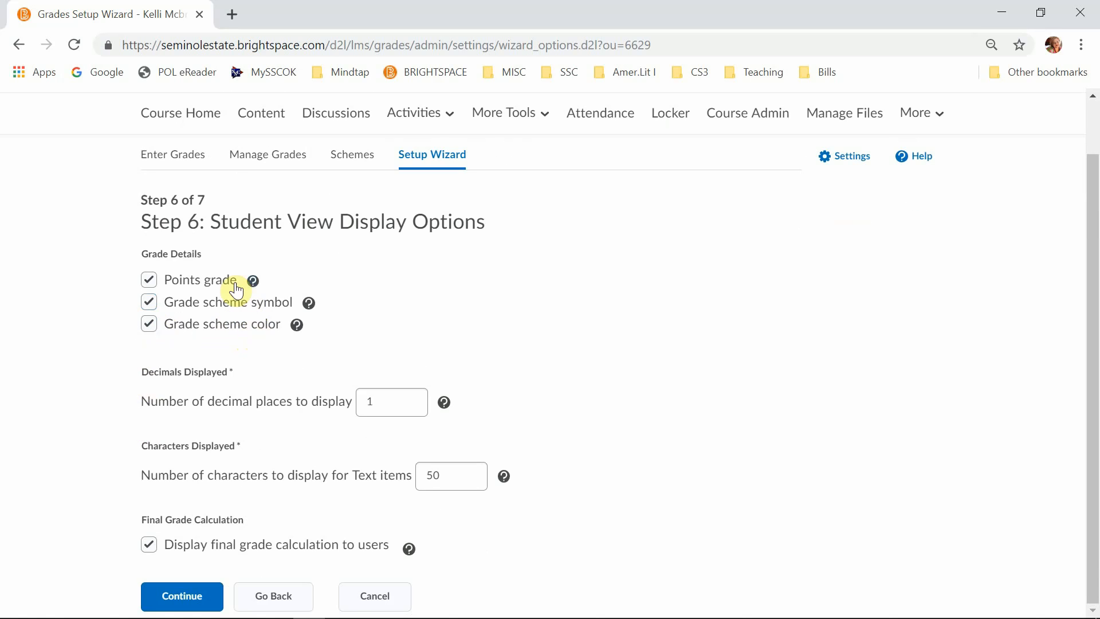
left_click(148, 325)
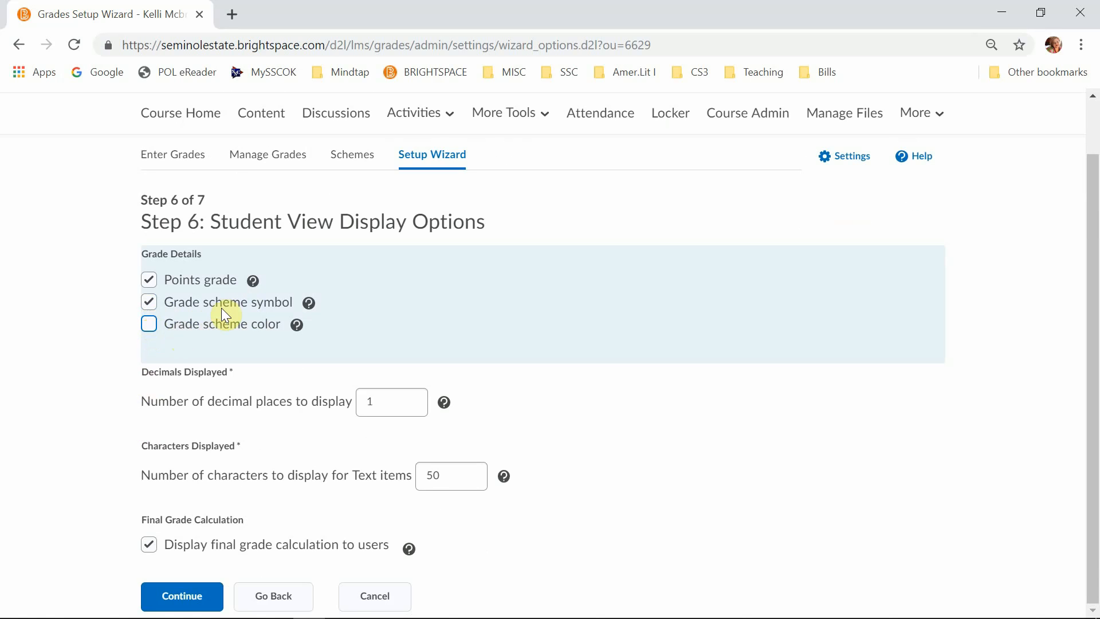
left_click(309, 303)
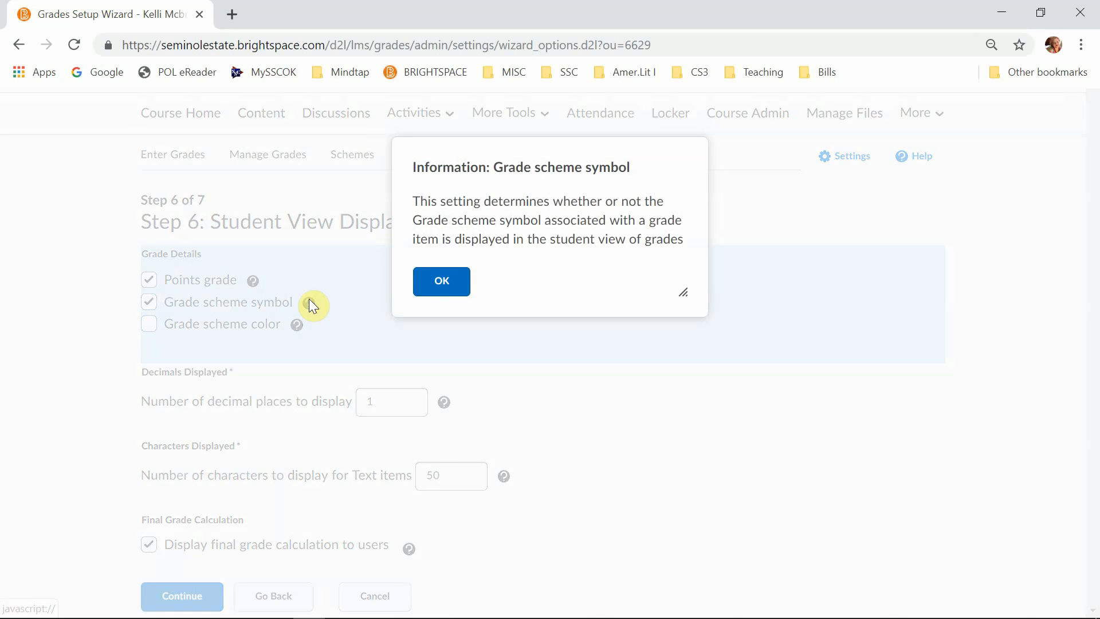
left_click(445, 286)
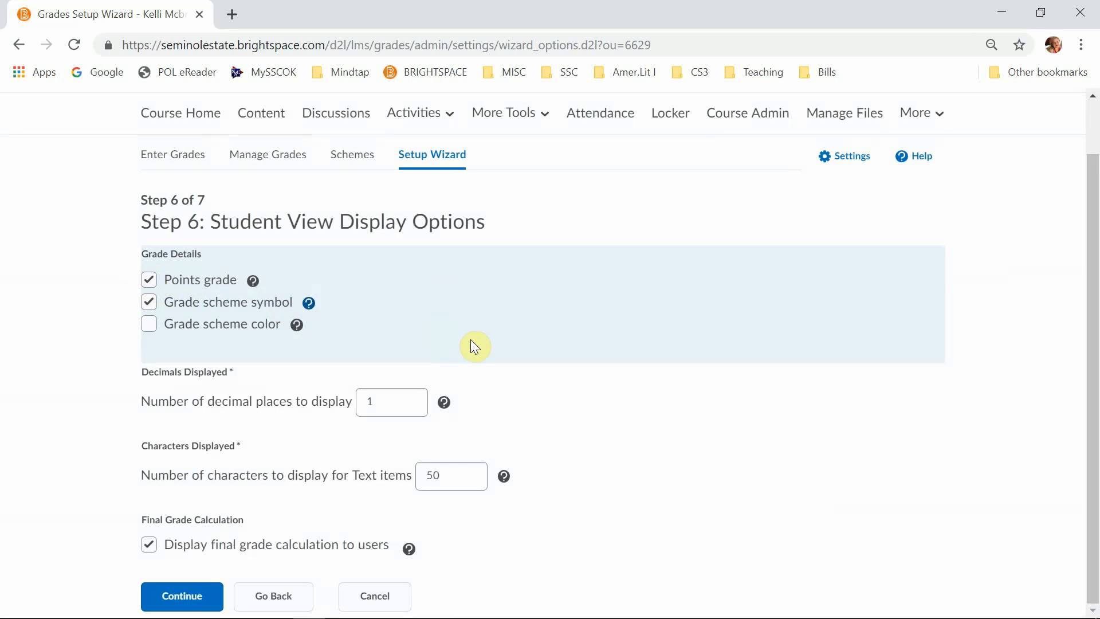
left_click(387, 404)
left_click(462, 479)
left_click(120, 562)
left_click(185, 599)
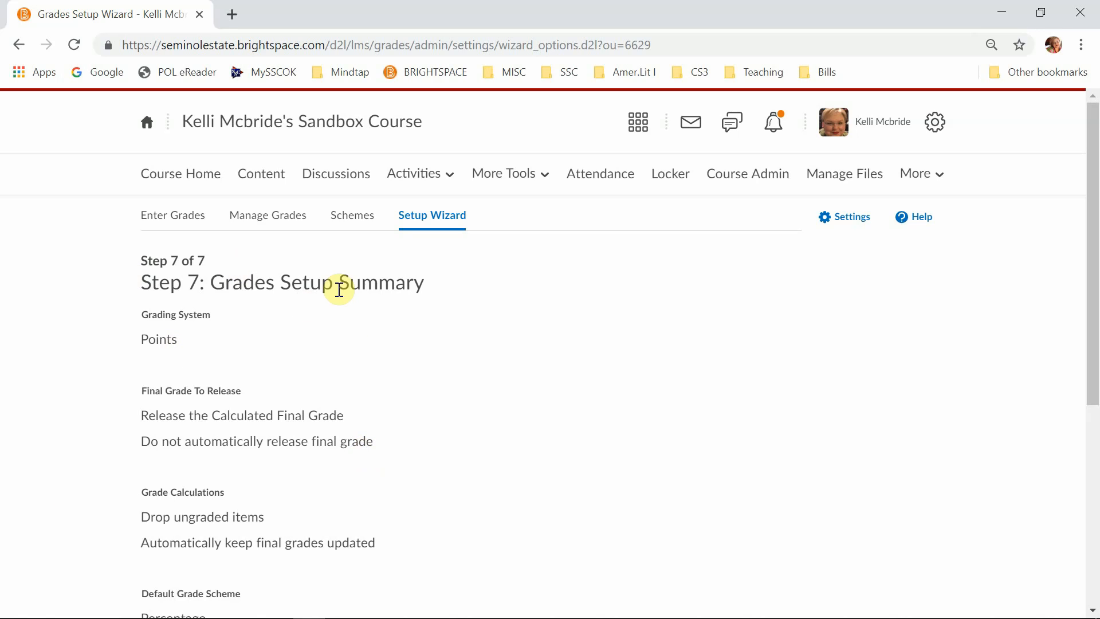
- Review the grades setup summary, finish the wizard, and open the management page for grade items and categories
scroll(282, 418, "down", 6)
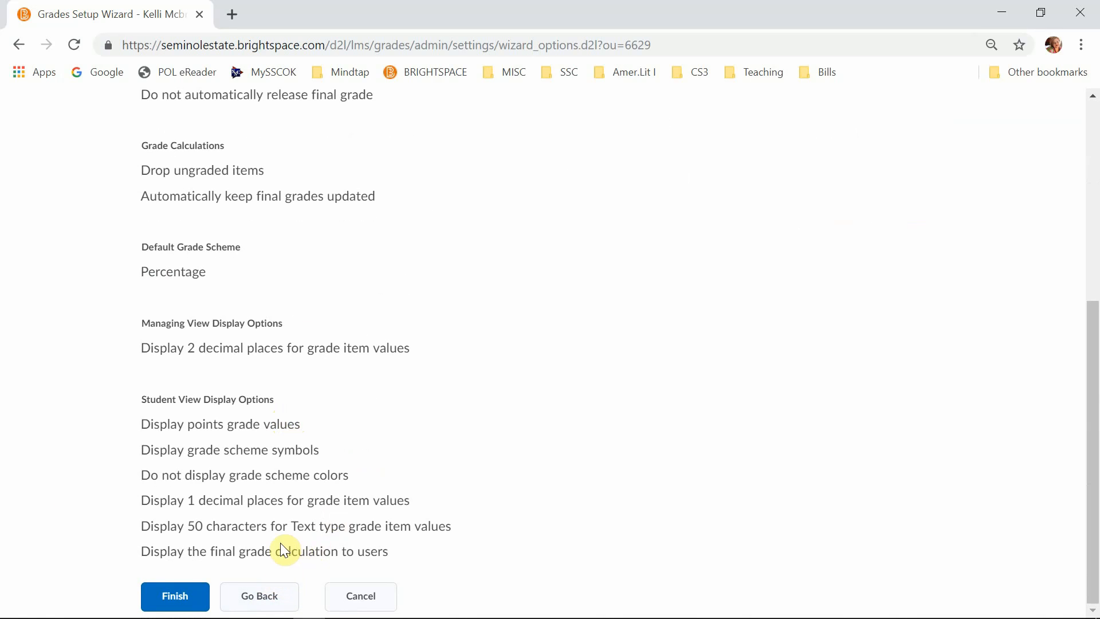
left_click(175, 599)
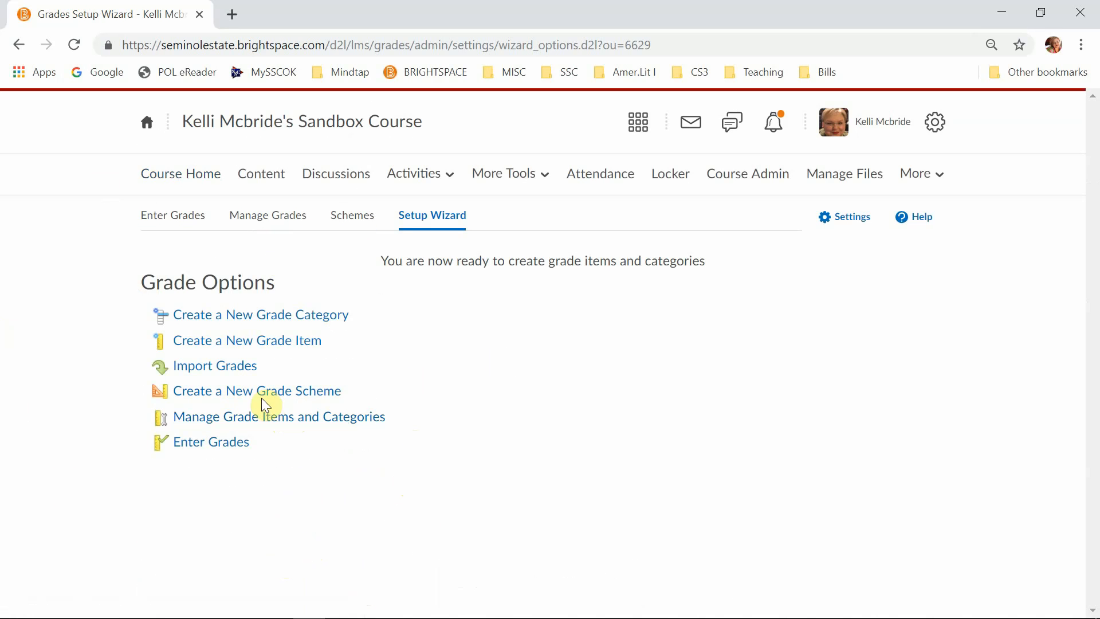
left_click(270, 421)
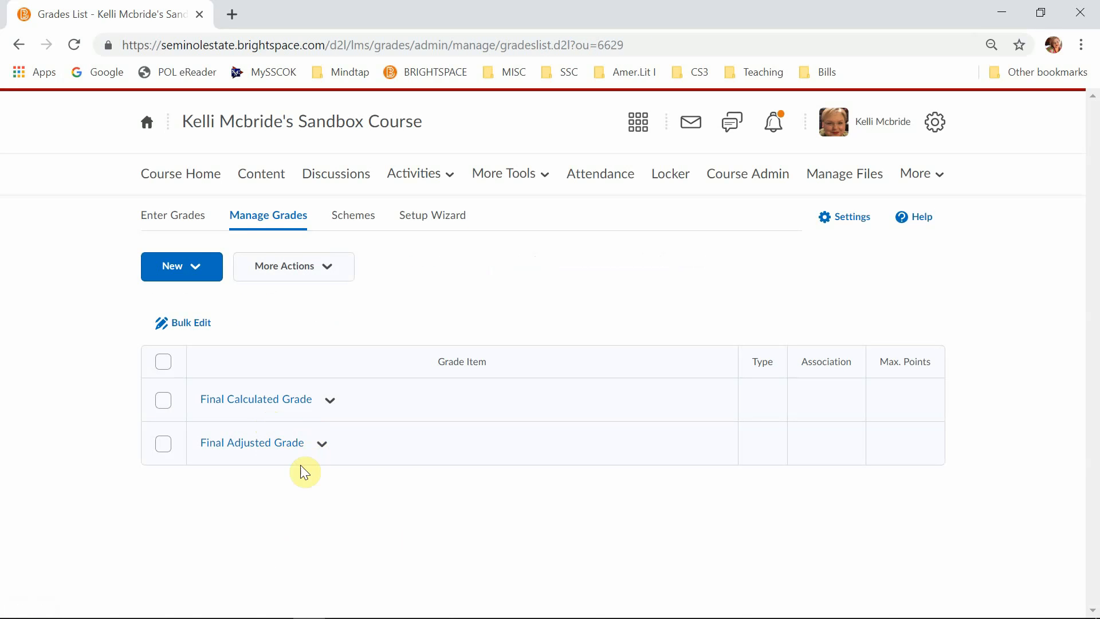
- View the Enter Grades page for the class, and return to the Manage Grades list
left_click(158, 218)
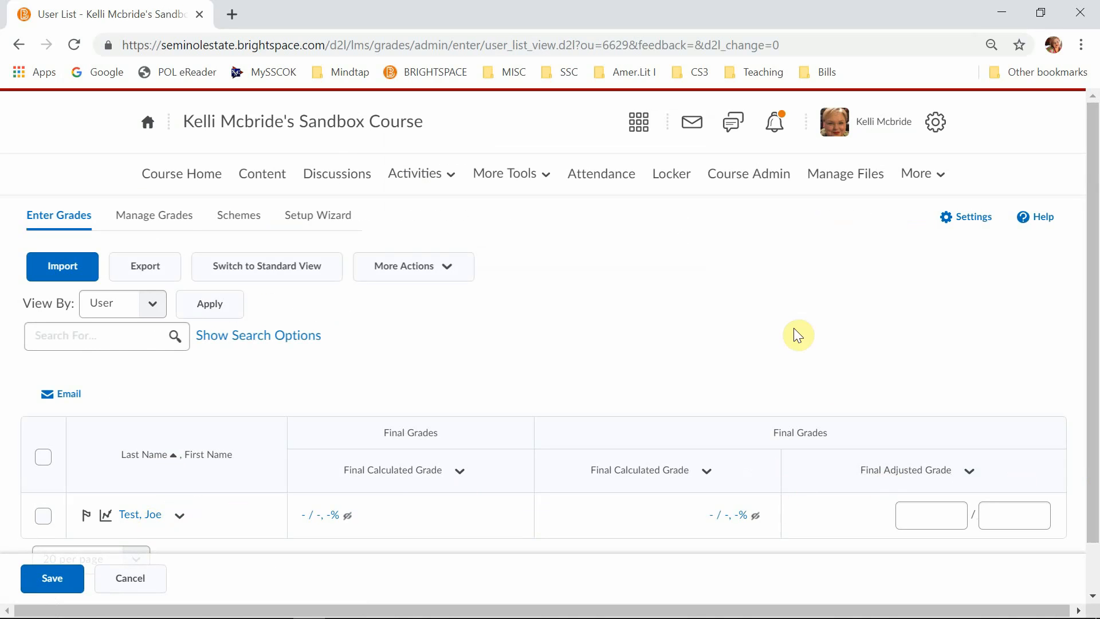
left_click(166, 216)
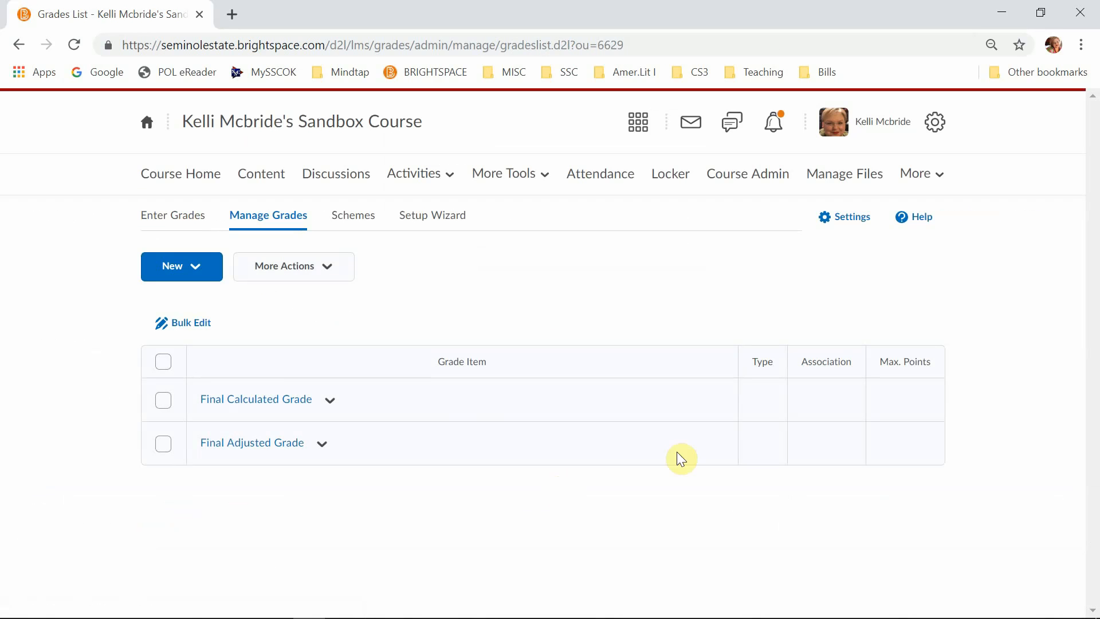
- Start a new Numeric grade item and name it Essay 1
left_click(196, 269)
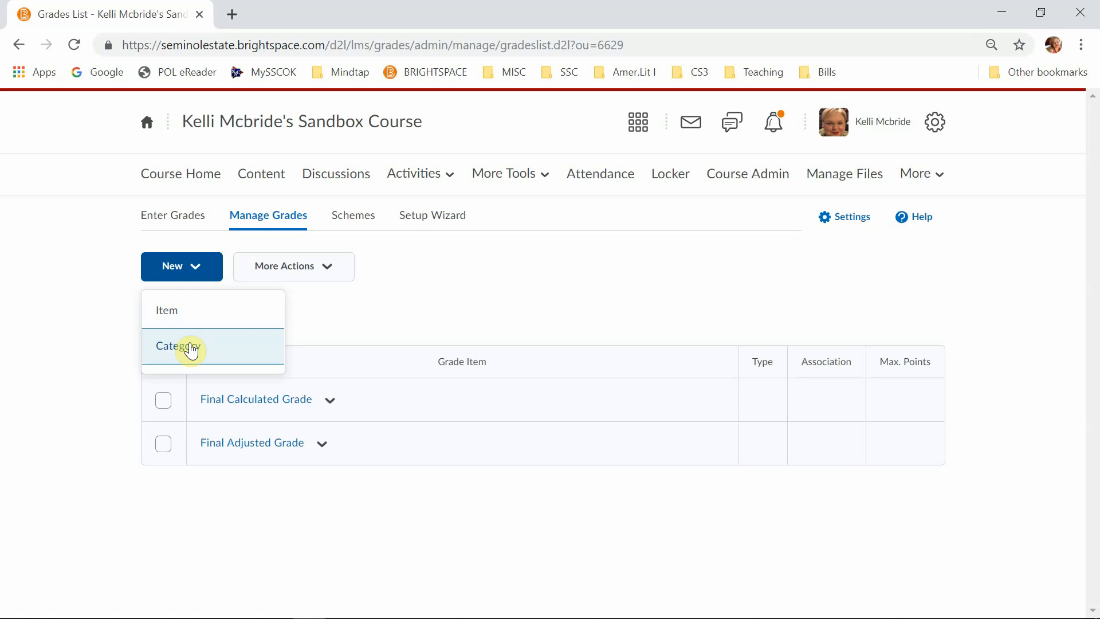
left_click(203, 314)
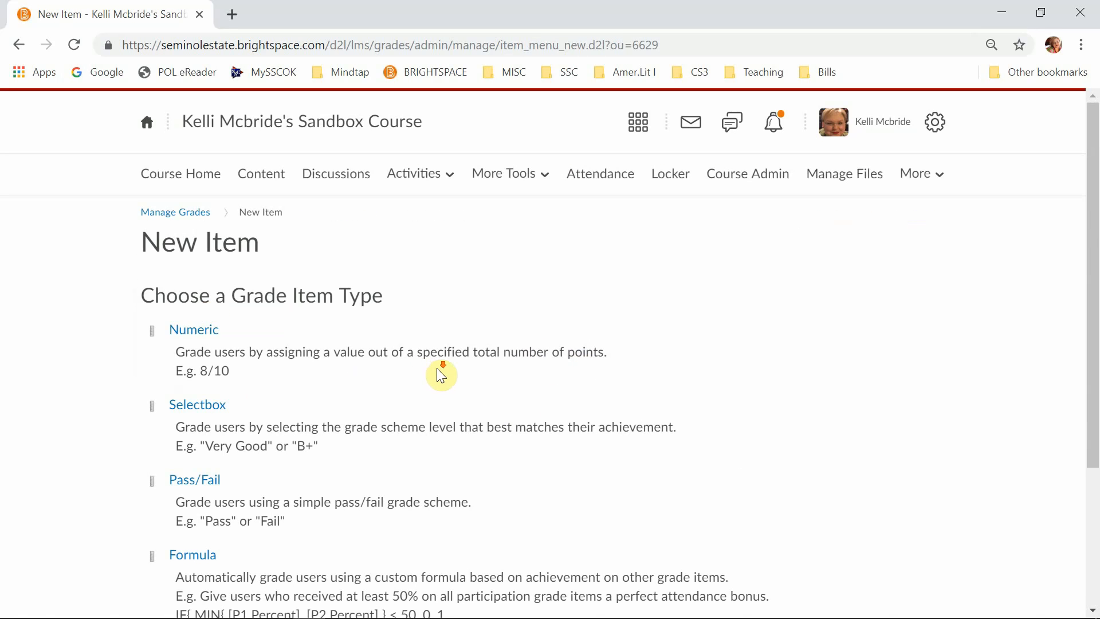
scroll(438, 373, "down", 3)
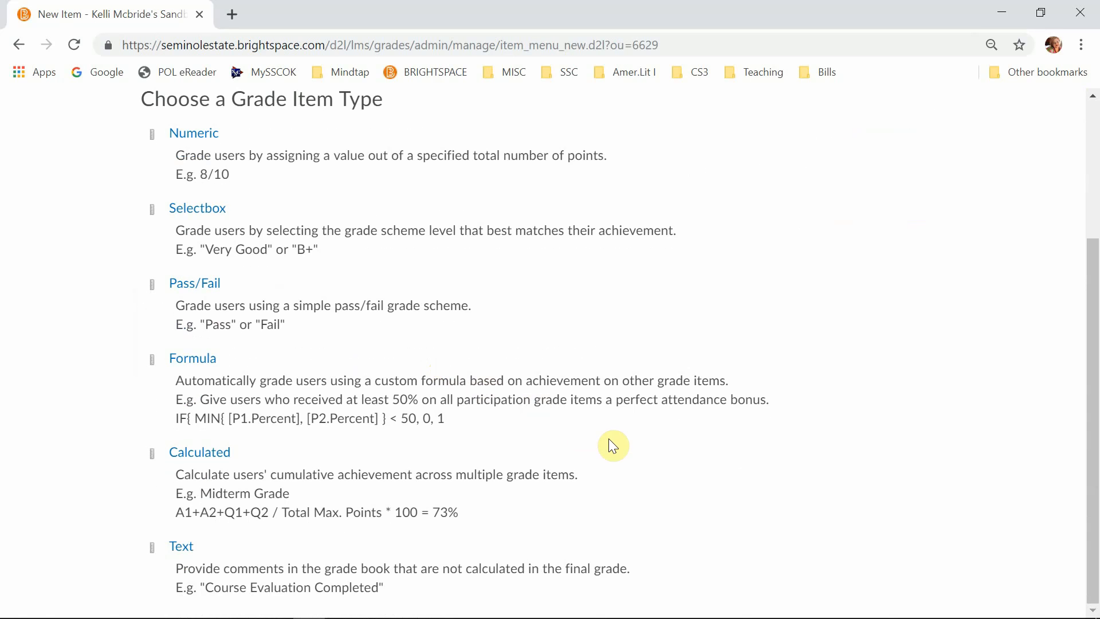
scroll(608, 446, "up", 3)
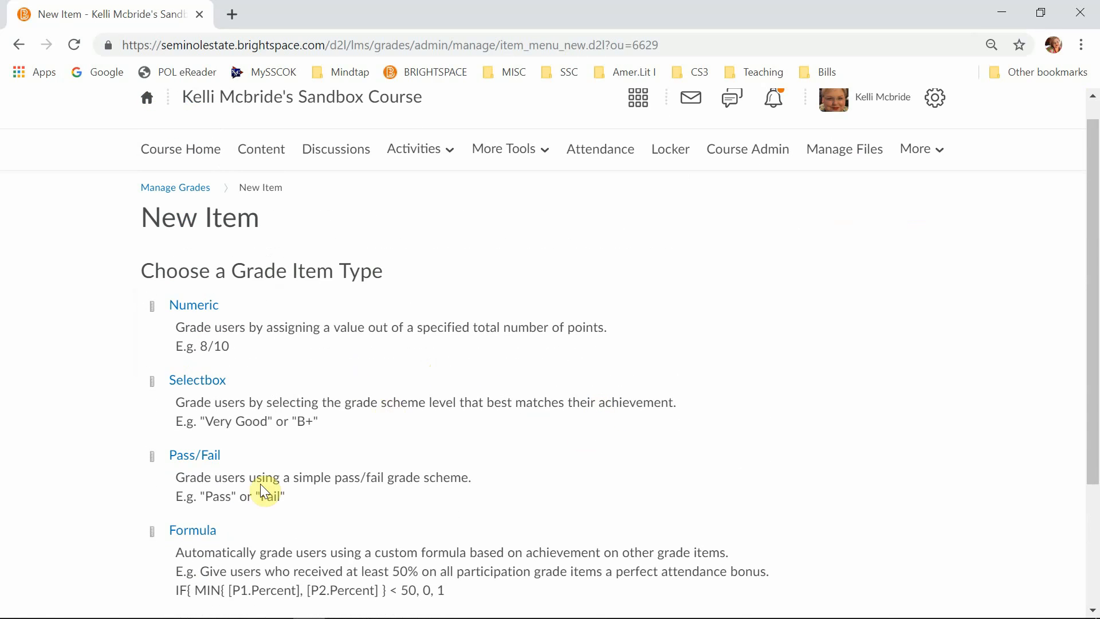
left_click(194, 306)
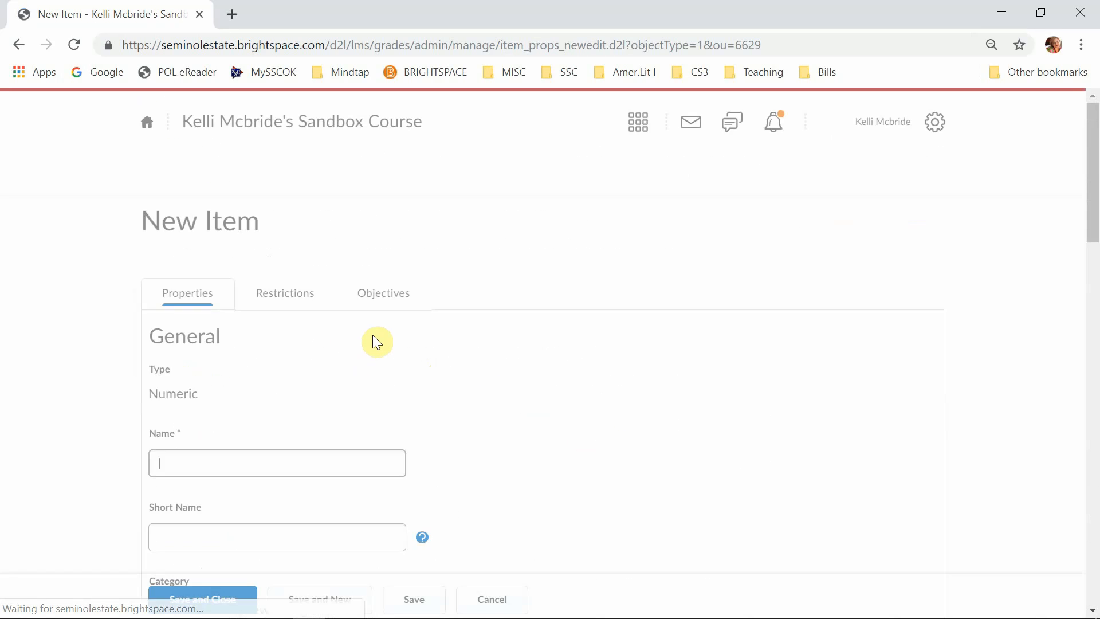
type("Essay 1")
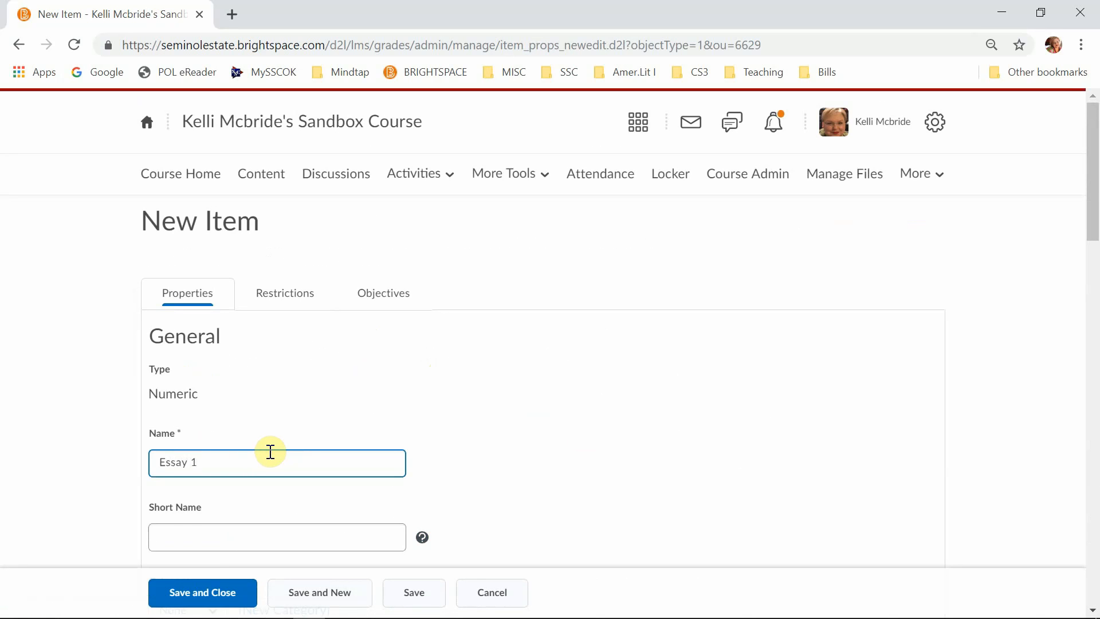
- Give Essay 1 the short name E1, check the category choices, and leave its category as None
left_click(292, 541)
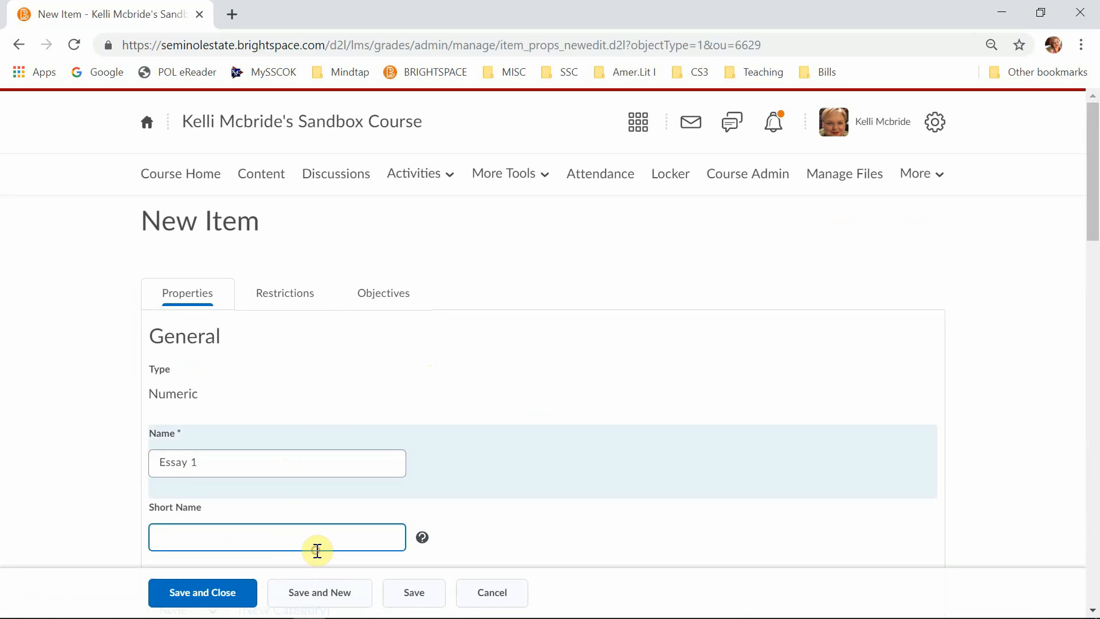
type("E1")
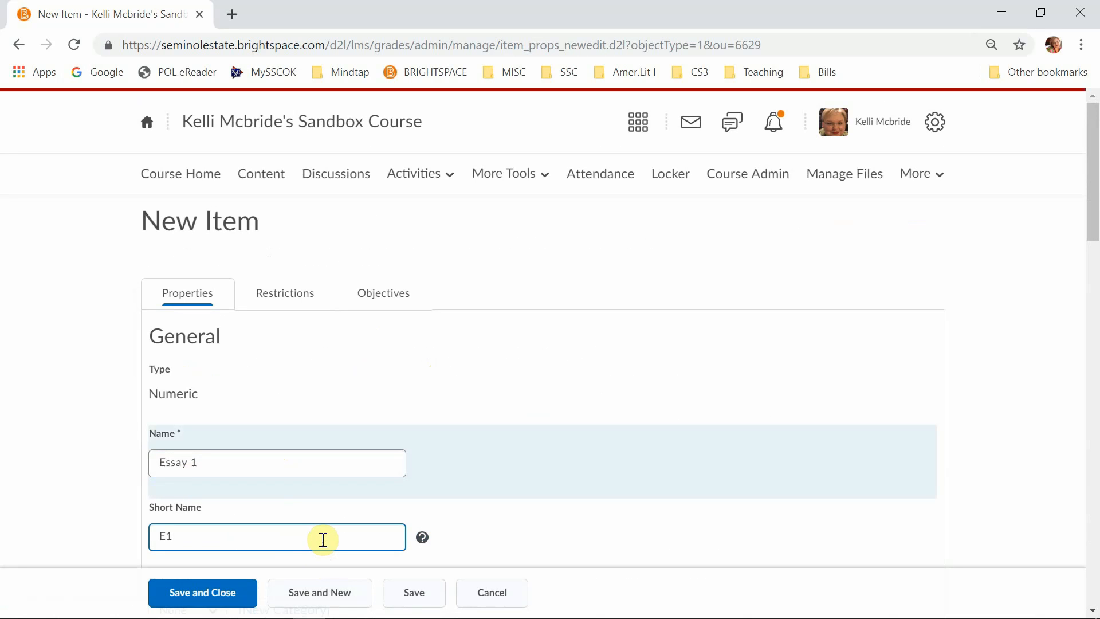
scroll(323, 540, "down", 5)
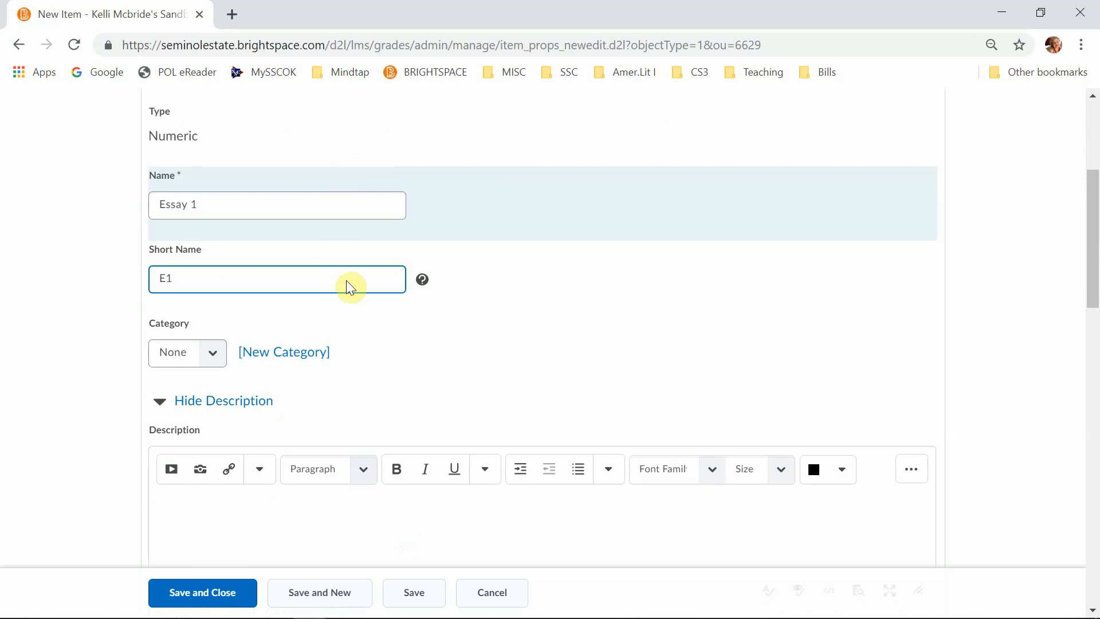
scroll(503, 362, "down", 3)
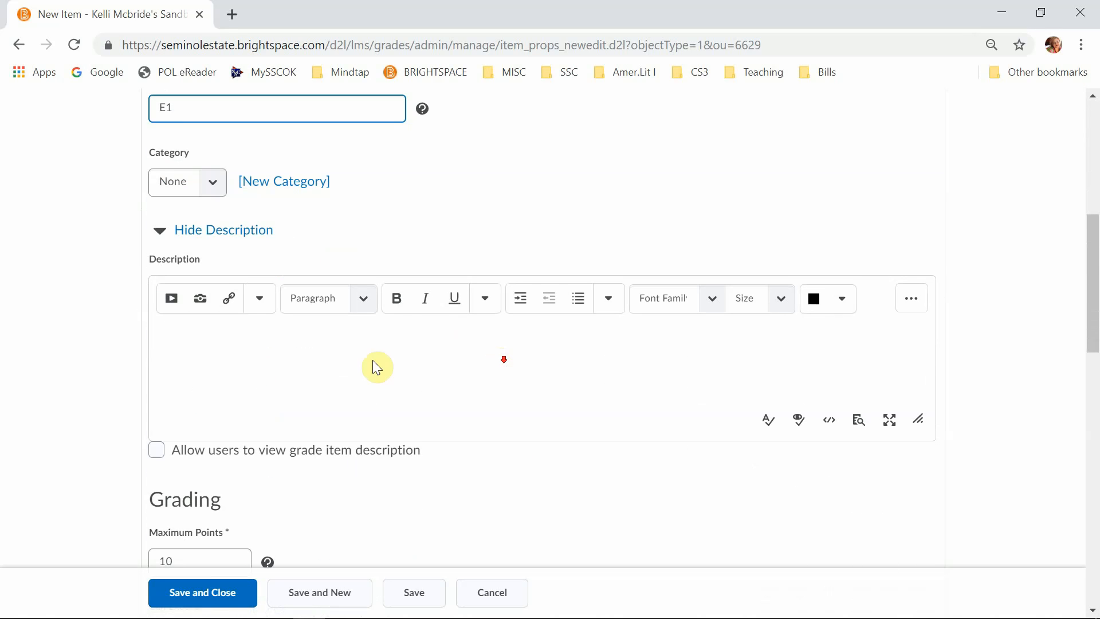
left_click(216, 184)
left_click(216, 182)
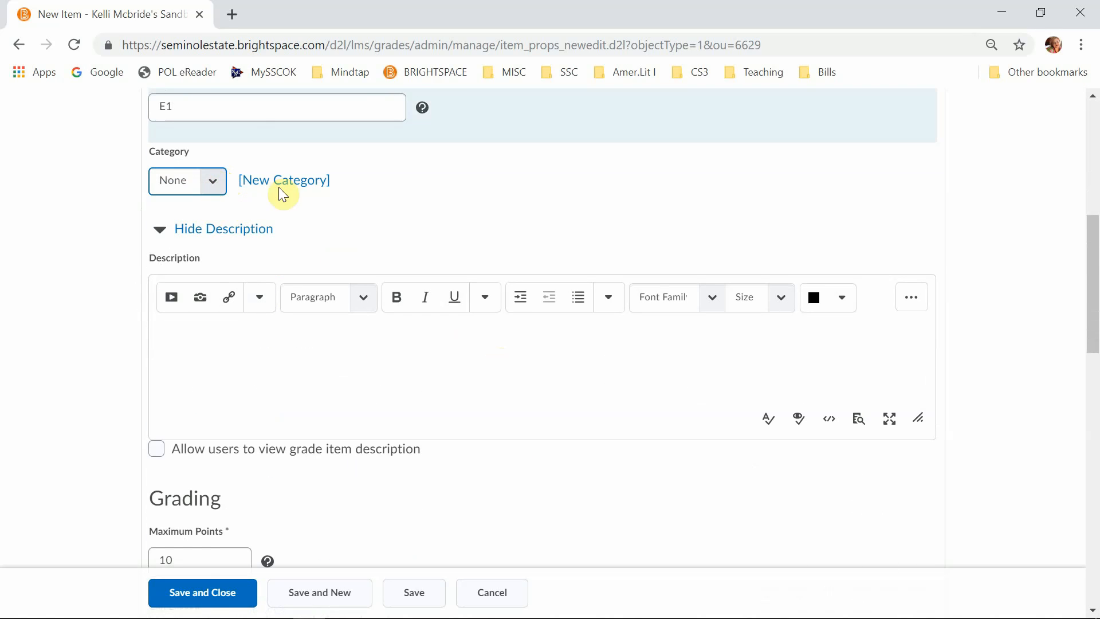
- Allow users to view the item description and write "The first essay on your personal experience in volunteering." as the description
left_click(315, 344)
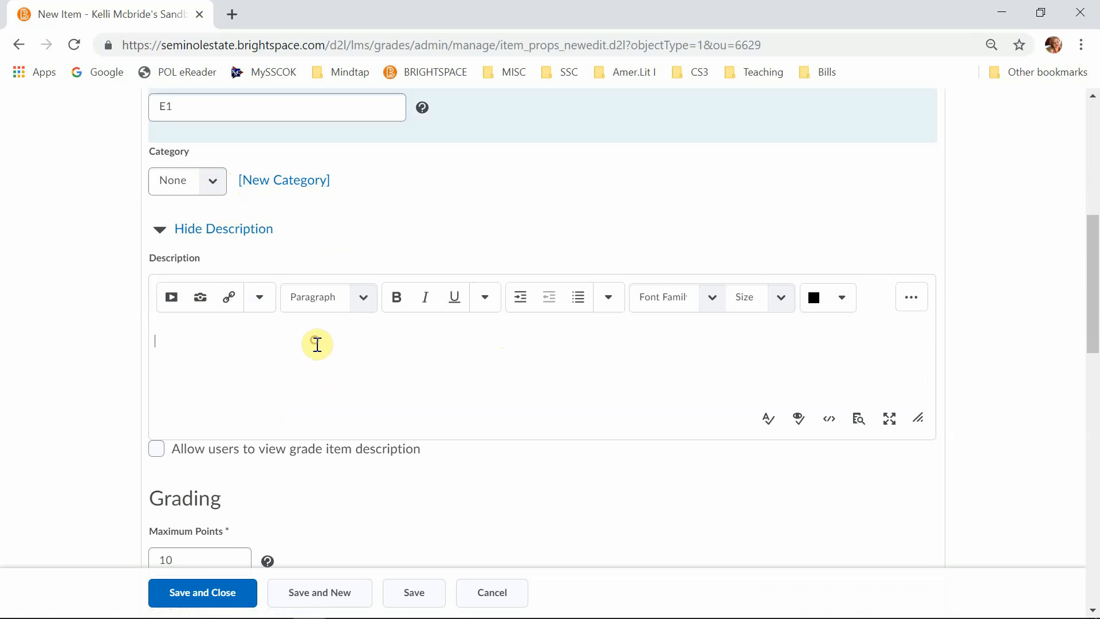
left_click(319, 333)
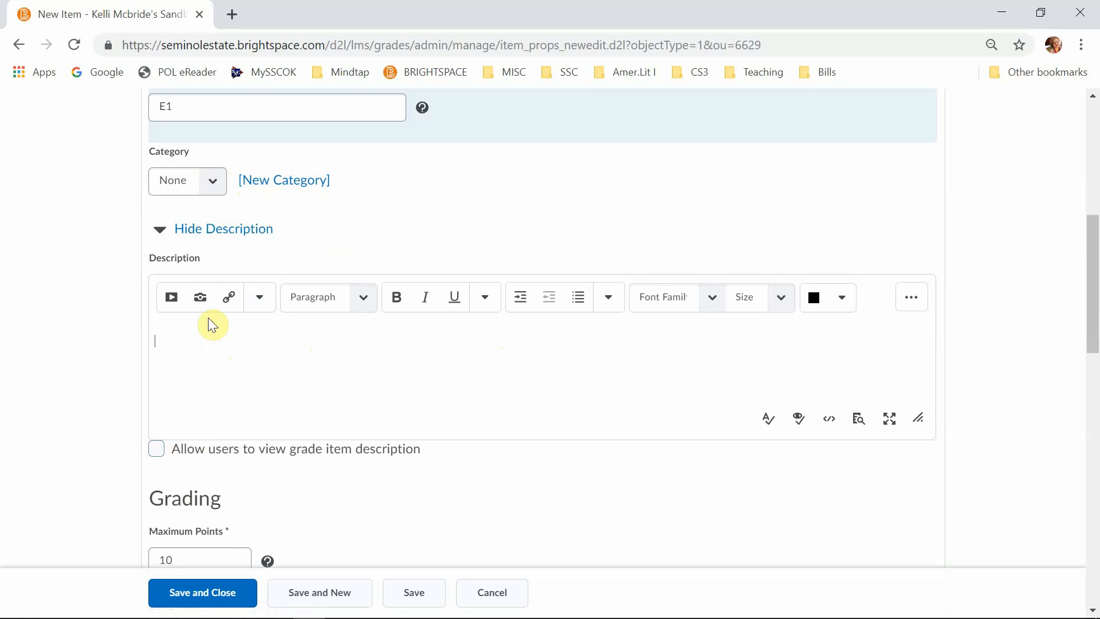
left_click(157, 449)
left_click(216, 333)
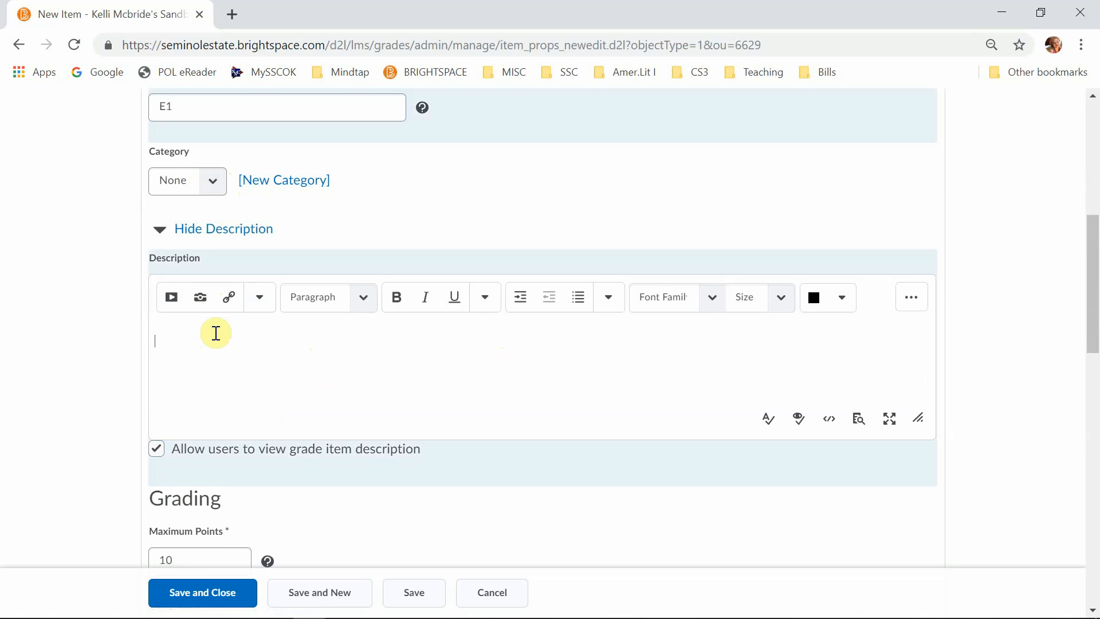
type("The first essay on your persona")
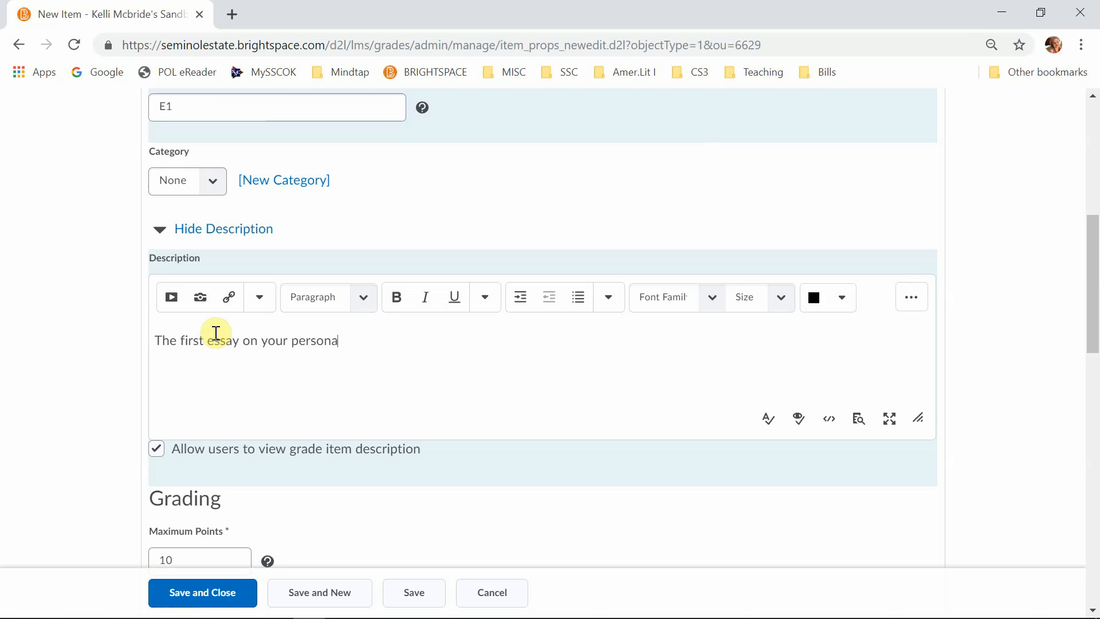
type("l expei")
type("ience")
type(" in volc")
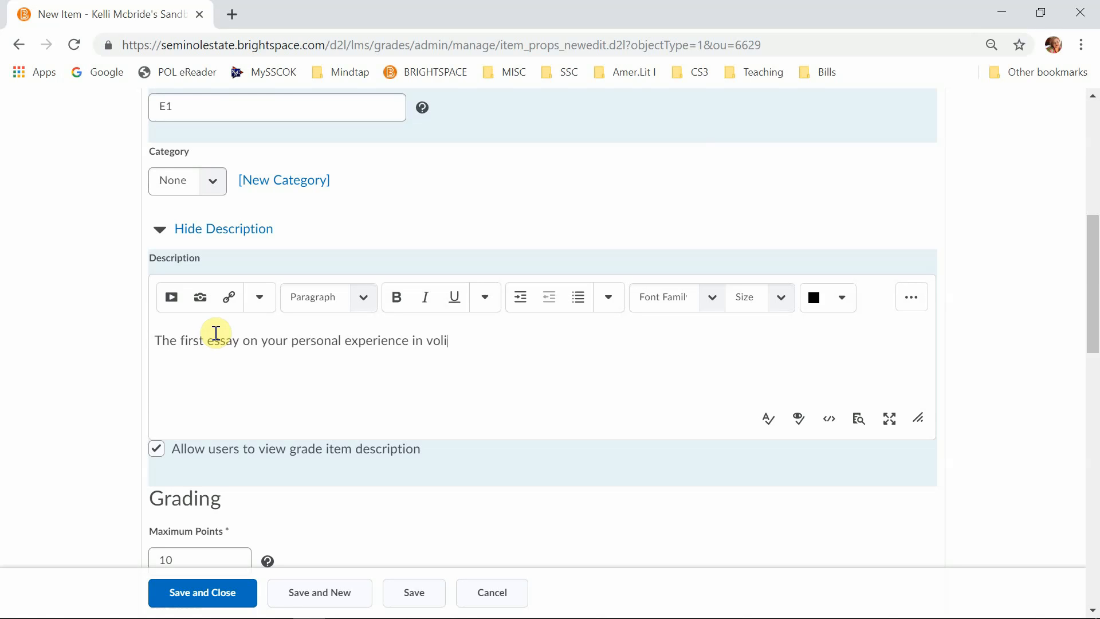
key("BackSpace")
type("unteering.")
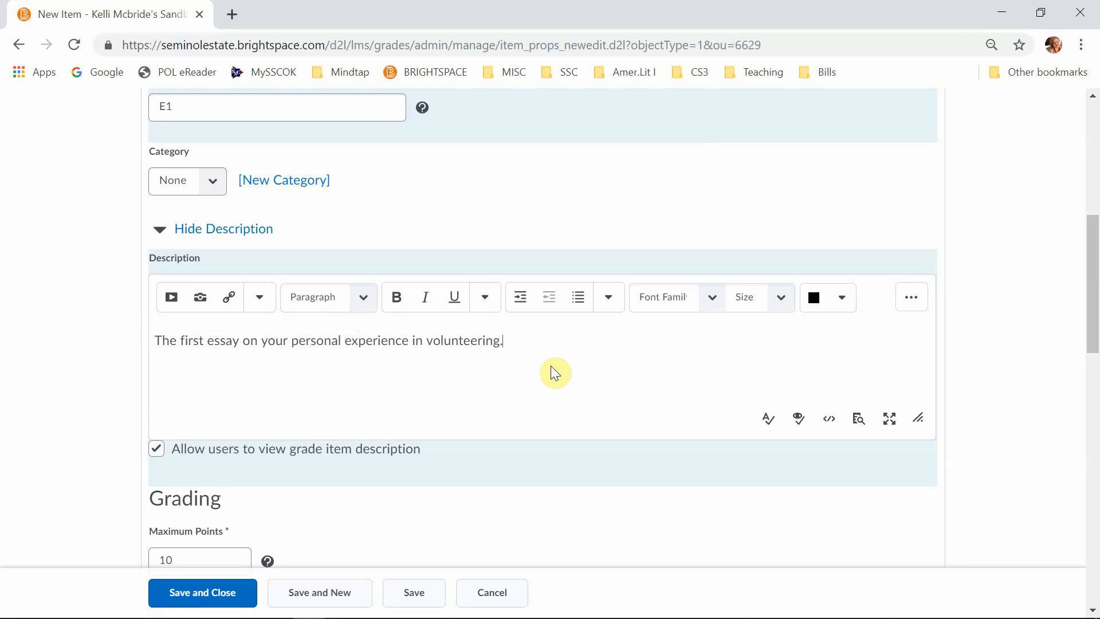
- Set the maximum points for Essay 1 to 100
scroll(558, 376, "down", 4)
left_click(211, 298)
type("10")
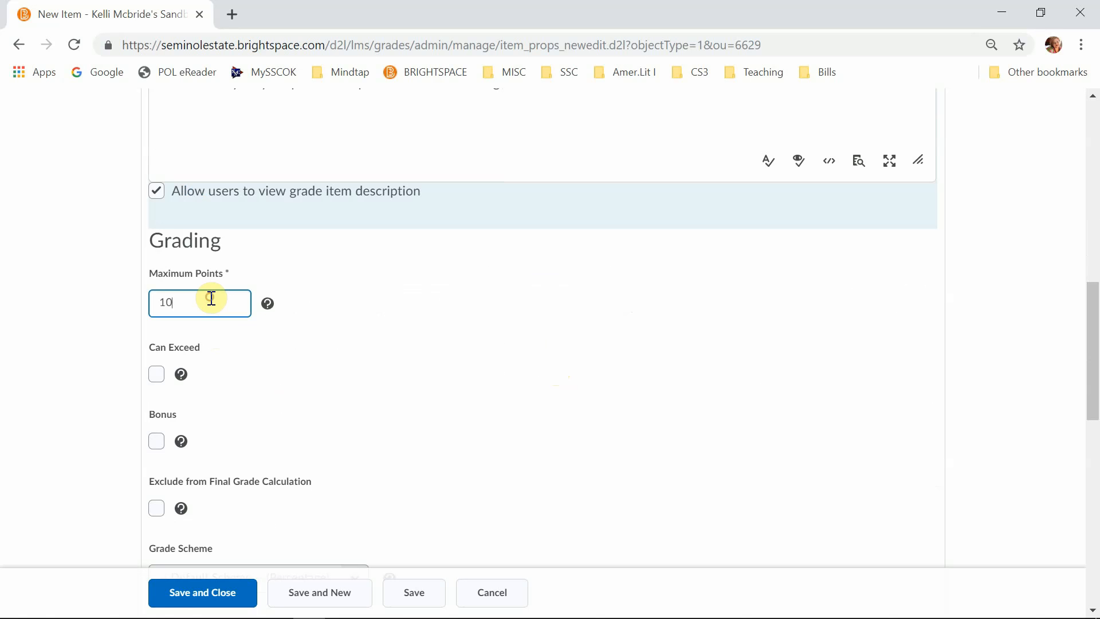
type("0")
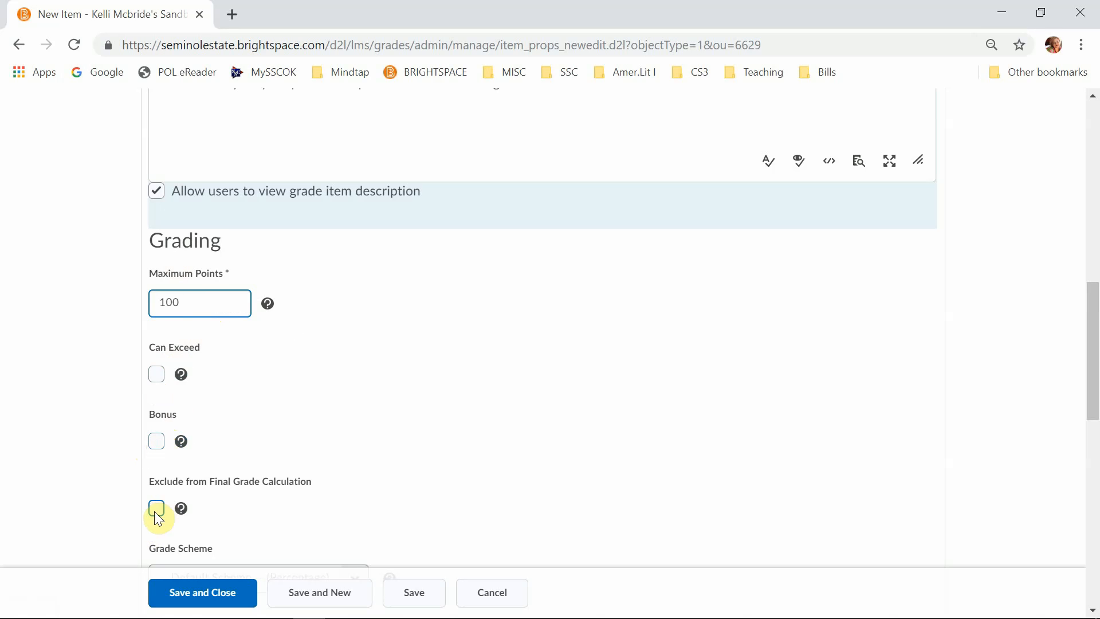
- Look through the available grade schemes for Essay 1 and keep the default Percentage scheme
scroll(369, 465, "down", 1)
scroll(368, 462, "down", 4)
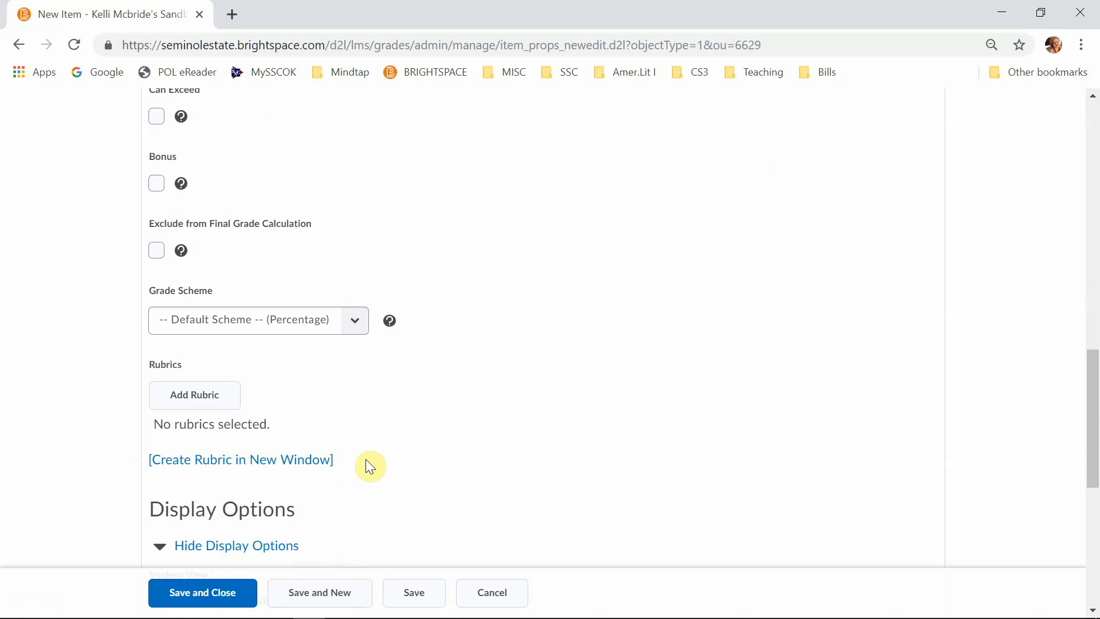
left_click(354, 317)
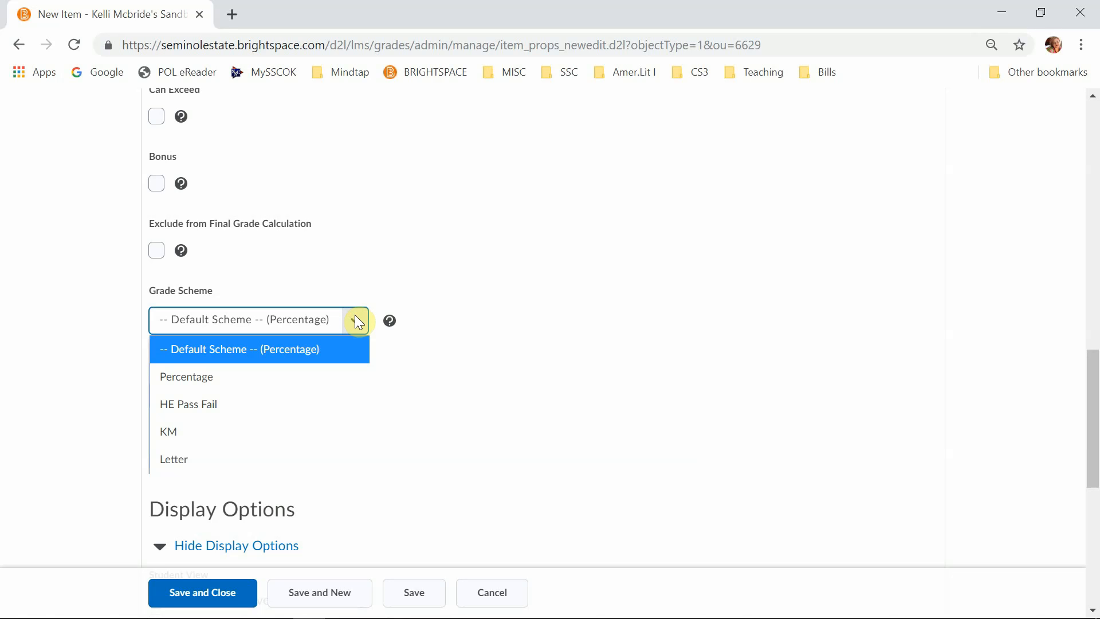
left_click(357, 319)
left_click(354, 317)
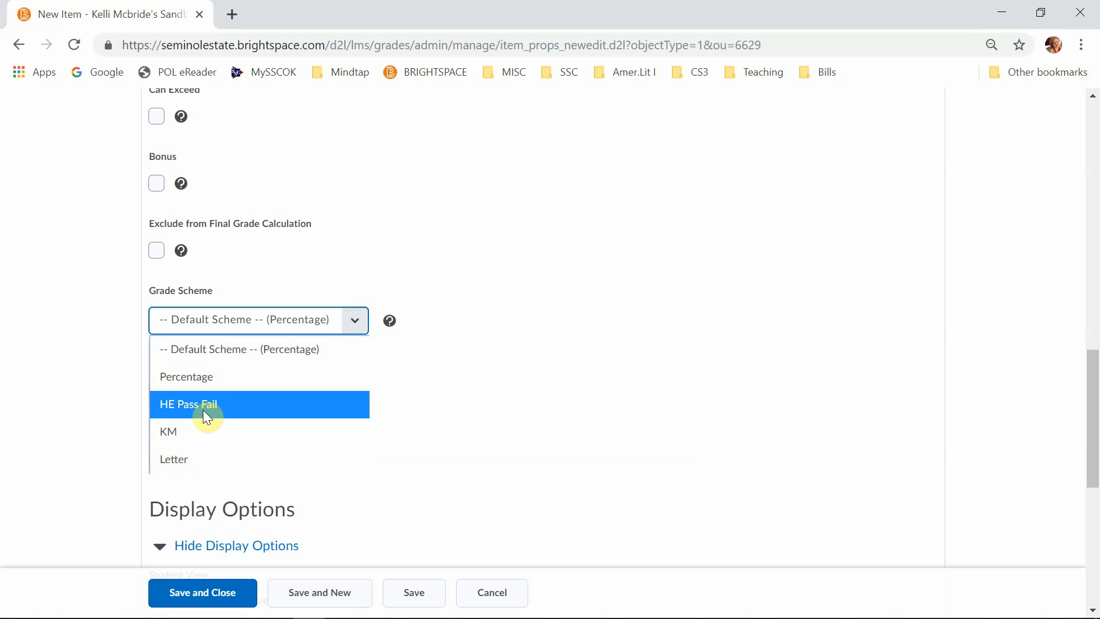
left_click(244, 347)
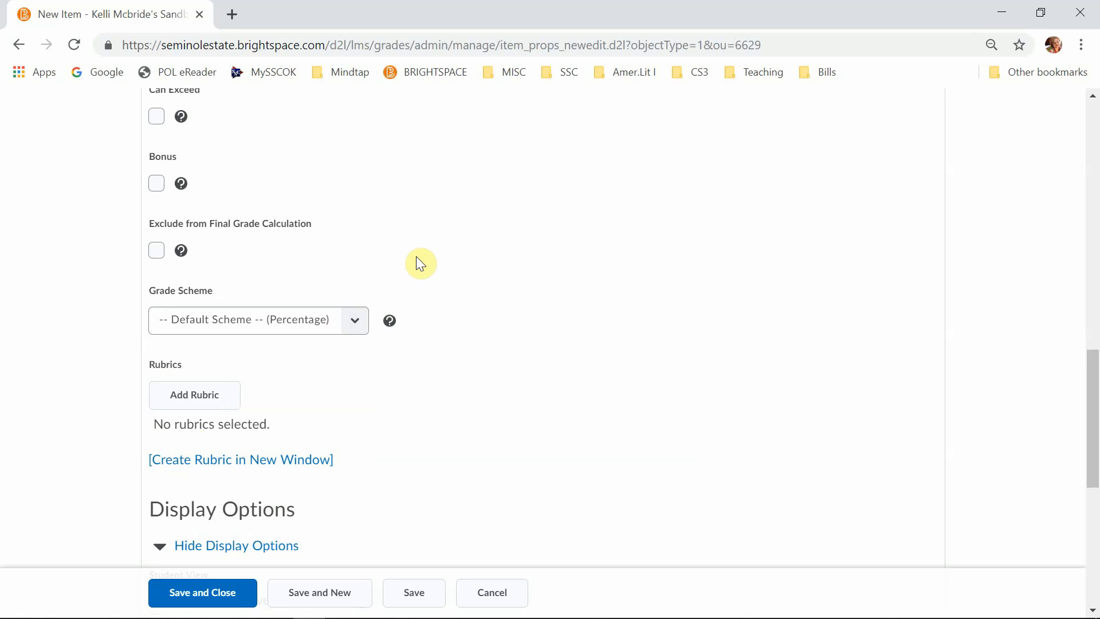
- Try overriding the student view display options for Essay 1, and turn the override off again
scroll(381, 415, "down", 5)
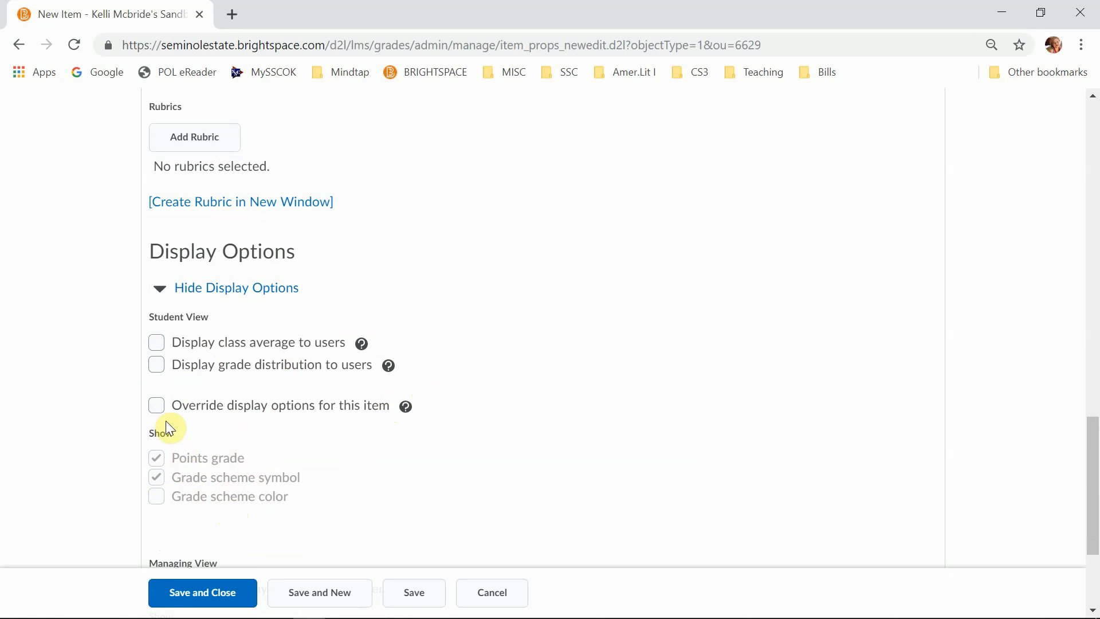
left_click(155, 408)
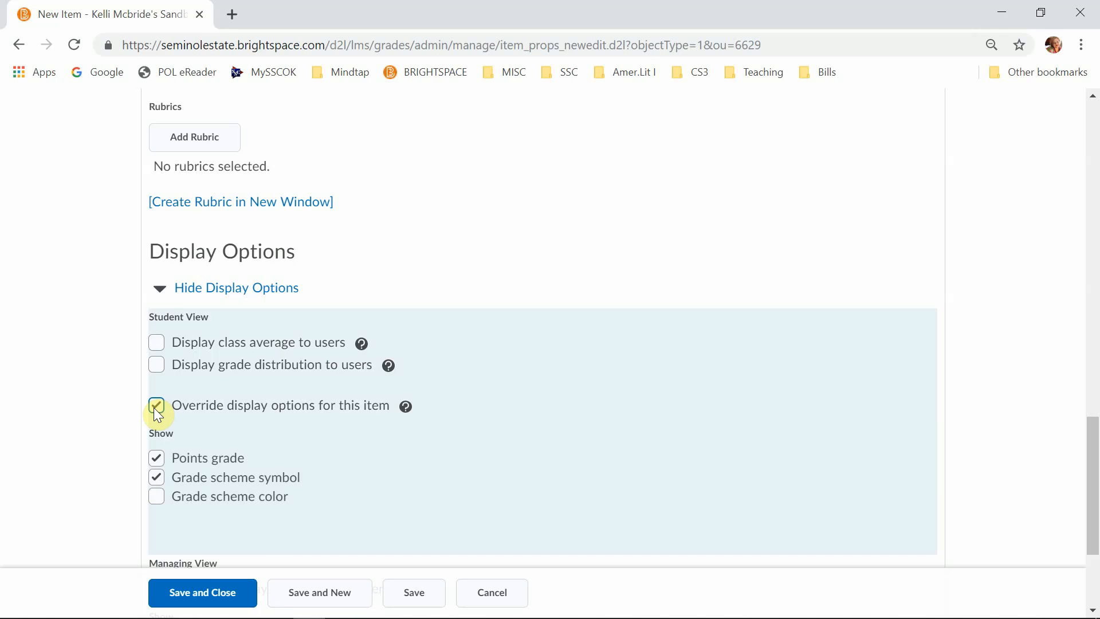
left_click(158, 404)
- Review the managing view display options and save the Essay 1 item without closing it
scroll(248, 419, "down", 1)
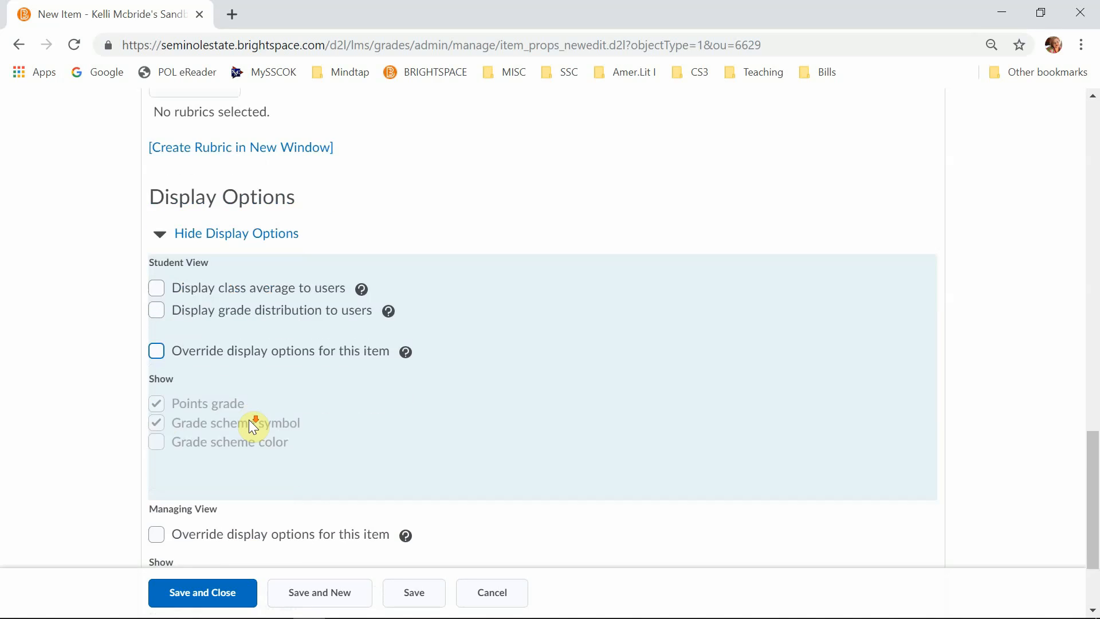
scroll(249, 419, "down", 2)
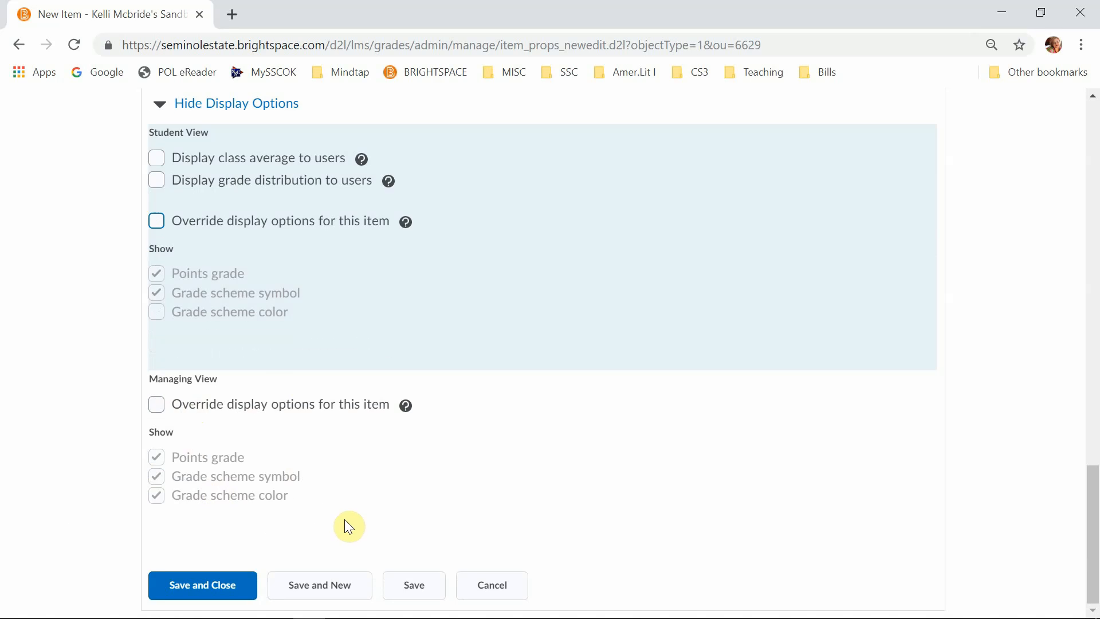
scroll(351, 523, "up", 1)
scroll(344, 523, "down", 1)
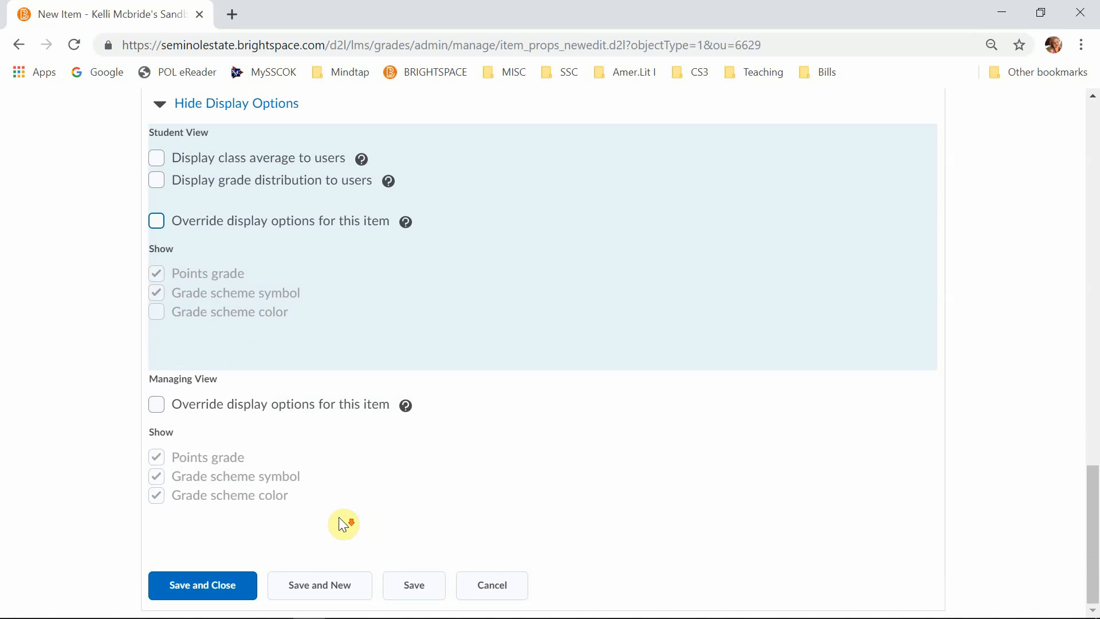
left_click(414, 585)
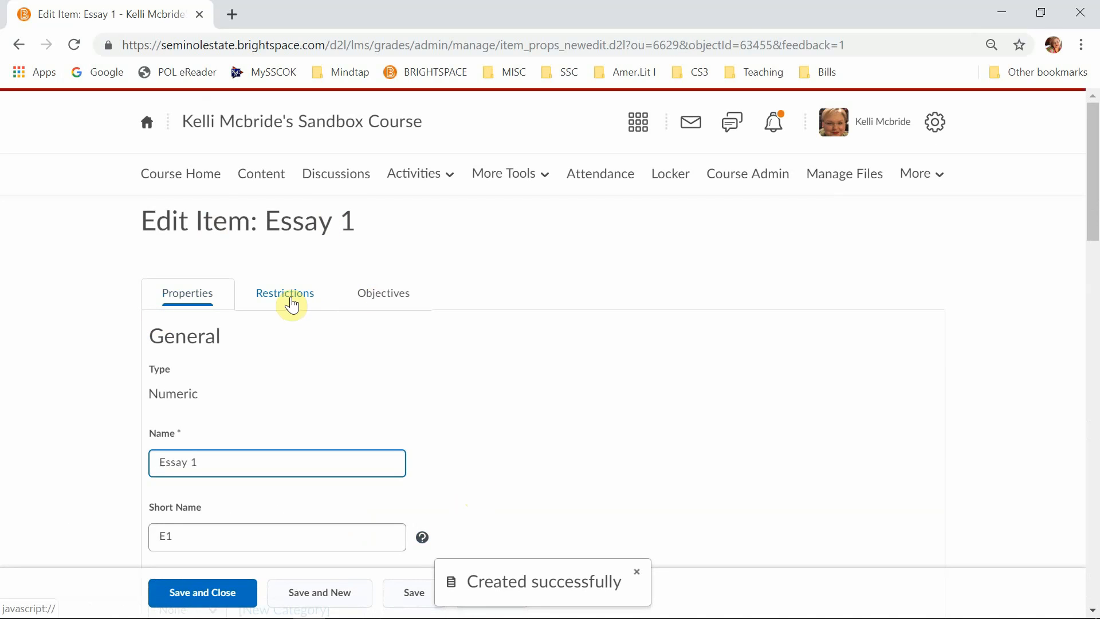
- Try the date-range and hidden visibility restrictions for Essay 1, and return it to always visible
left_click(291, 301)
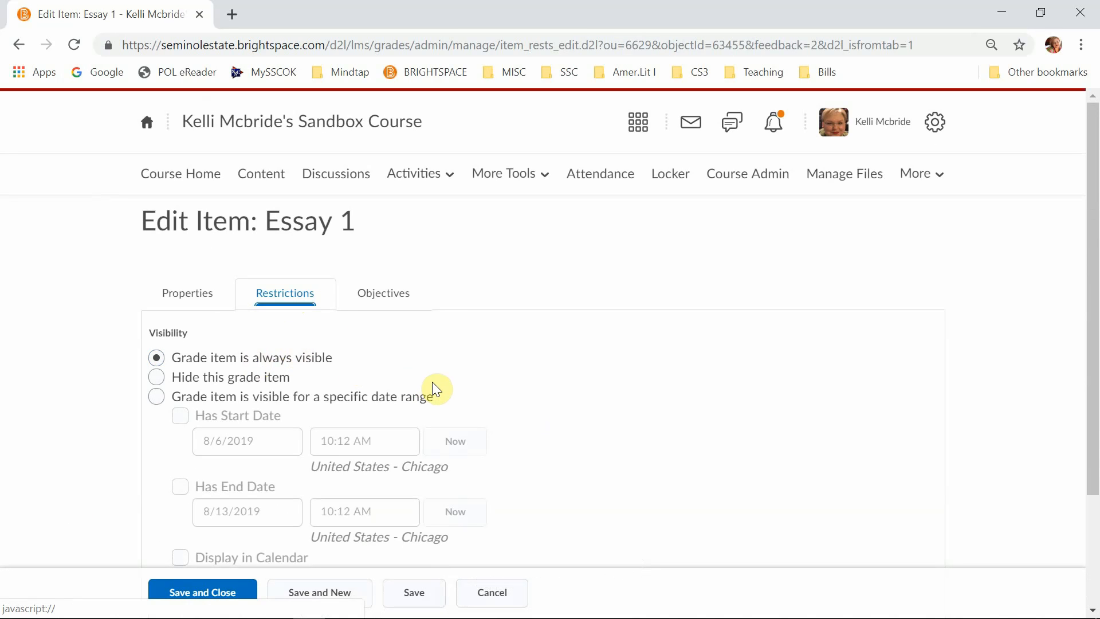
left_click(156, 397)
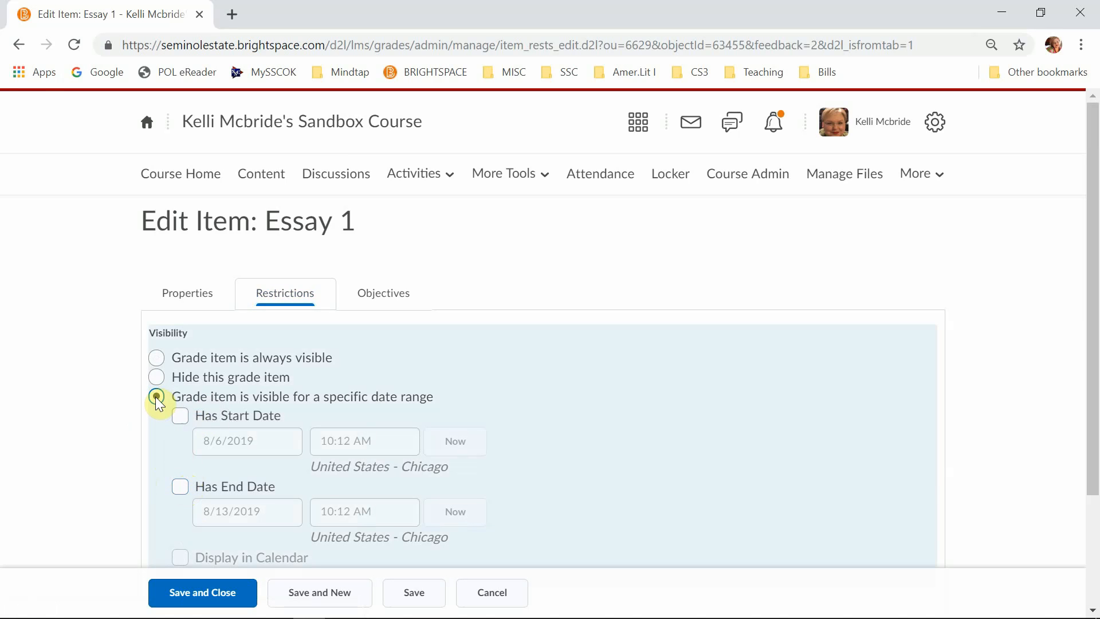
left_click(157, 377)
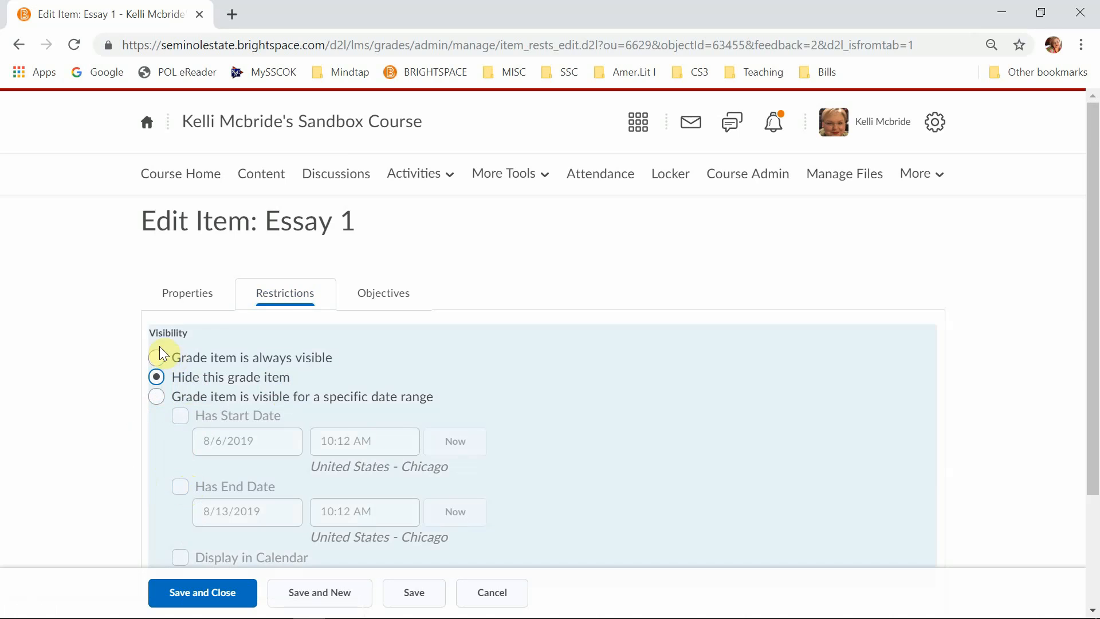
left_click(161, 352)
scroll(597, 421, "down", 2)
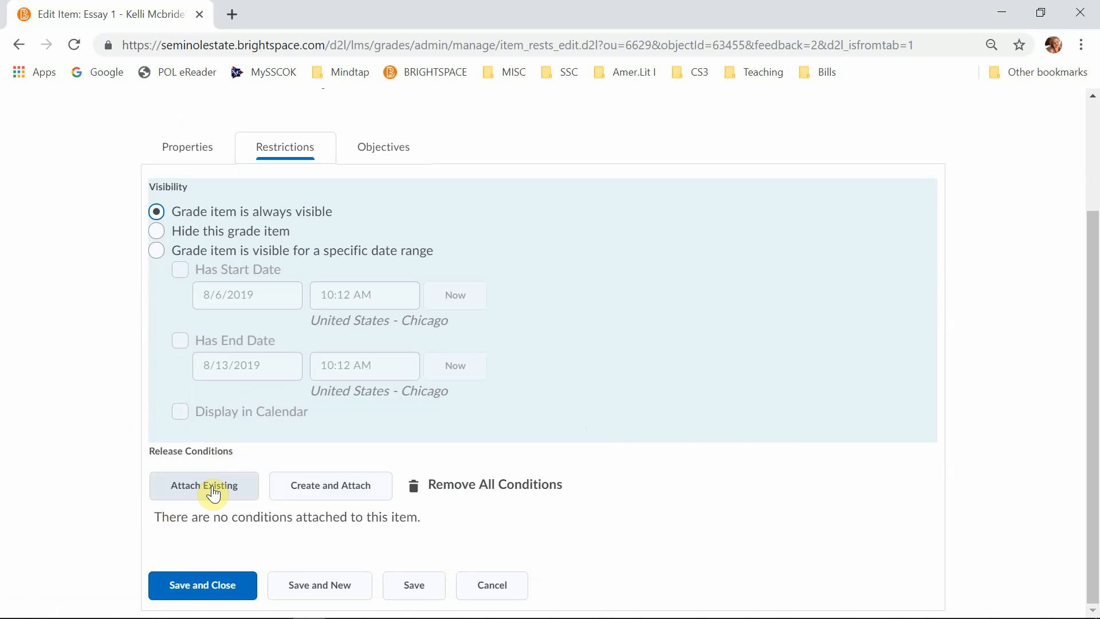
- Save Essay 1 and start another new grade item of the Numeric type
left_click(341, 596)
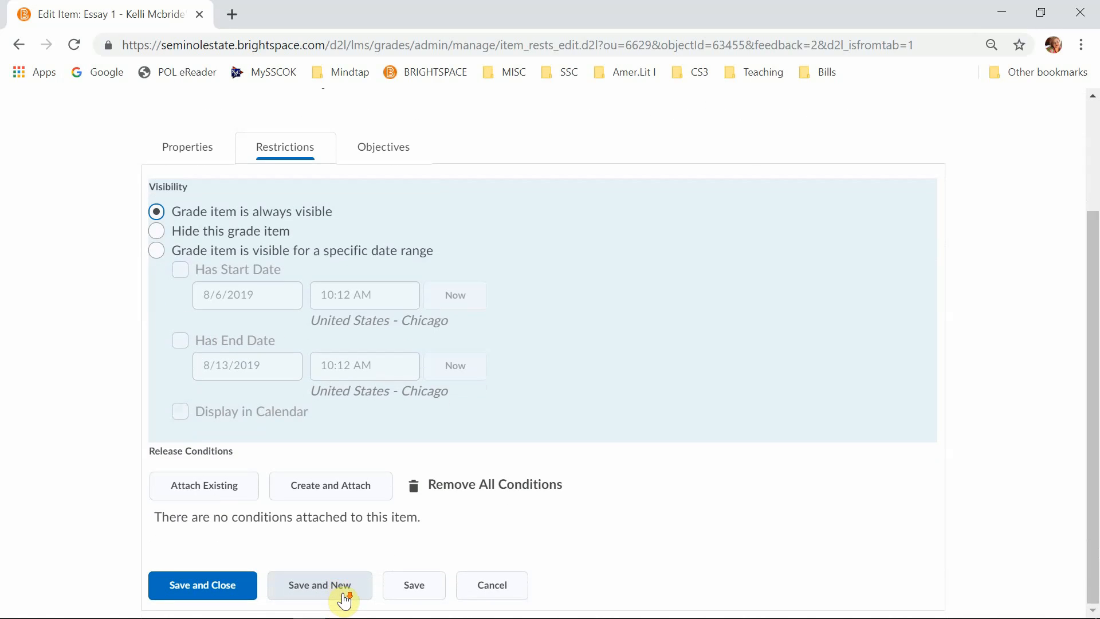
left_click(327, 596)
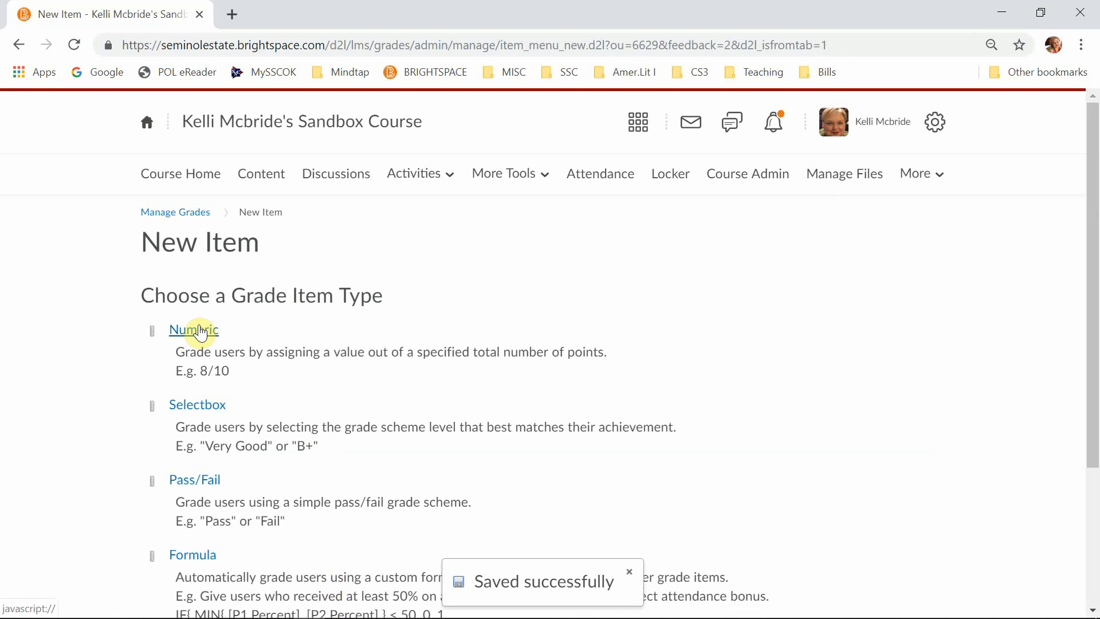
left_click(204, 329)
- Name the new item Essay 1 Outline and give it the short name E1O
left_click(282, 462)
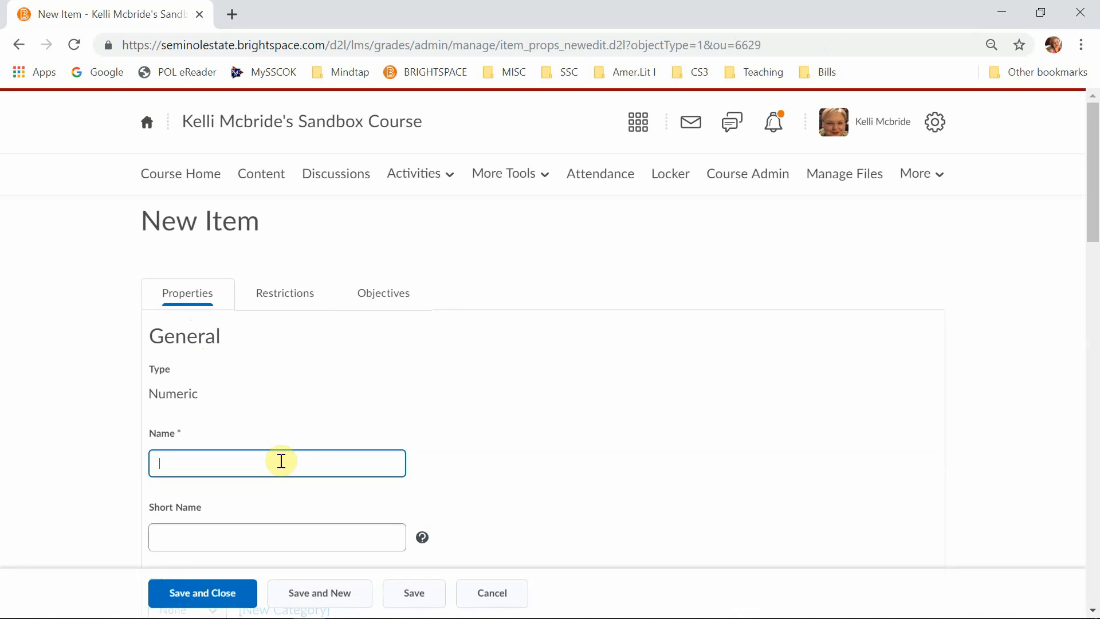
type("Essay 1 Outline")
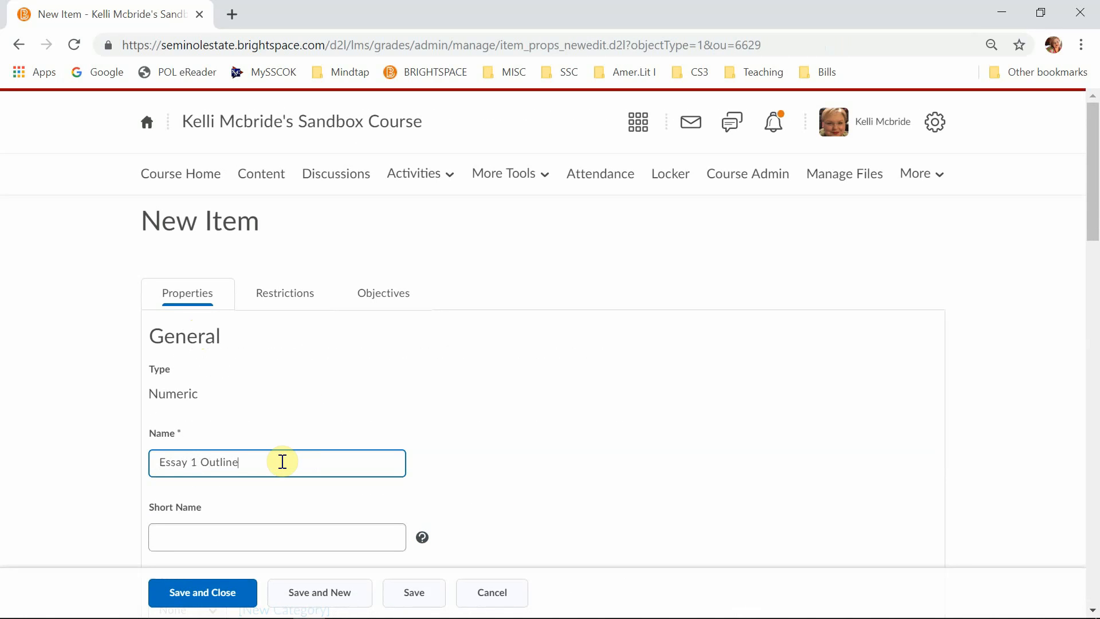
left_click(239, 538)
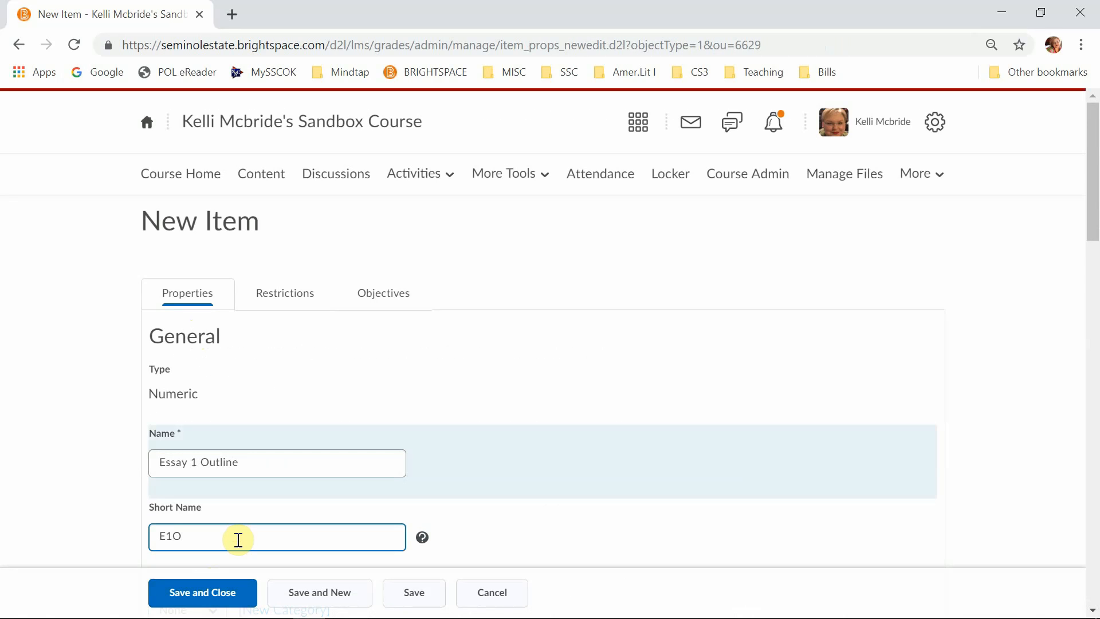
- Set the Essay 1 Outline item's maximum points to 25, check its properties, and save and close it
scroll(238, 538, "down", 7)
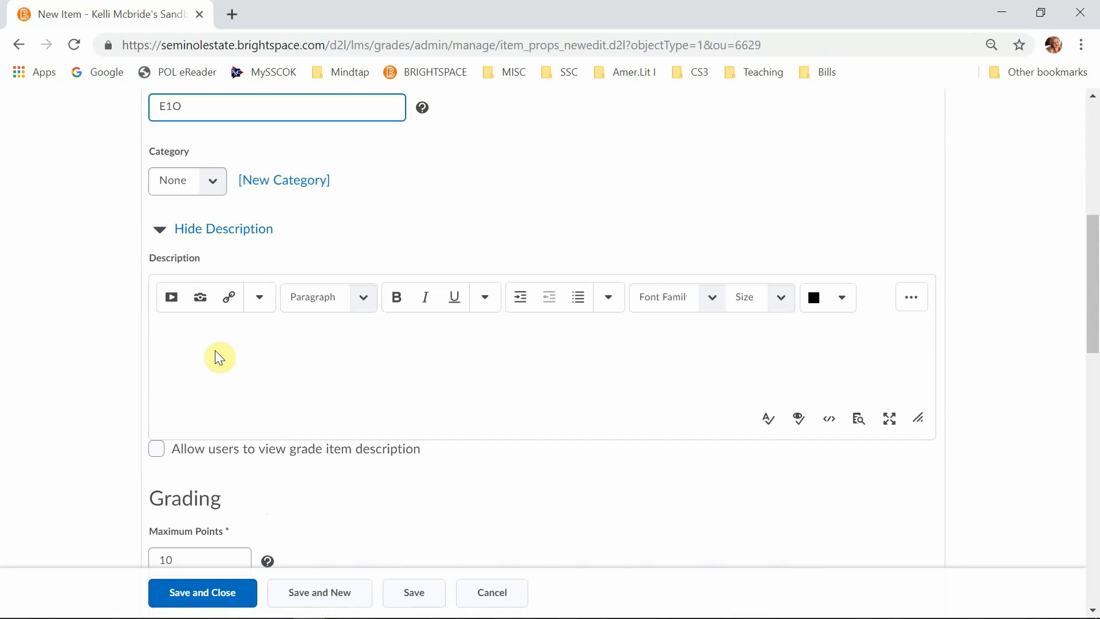
double_click(204, 559)
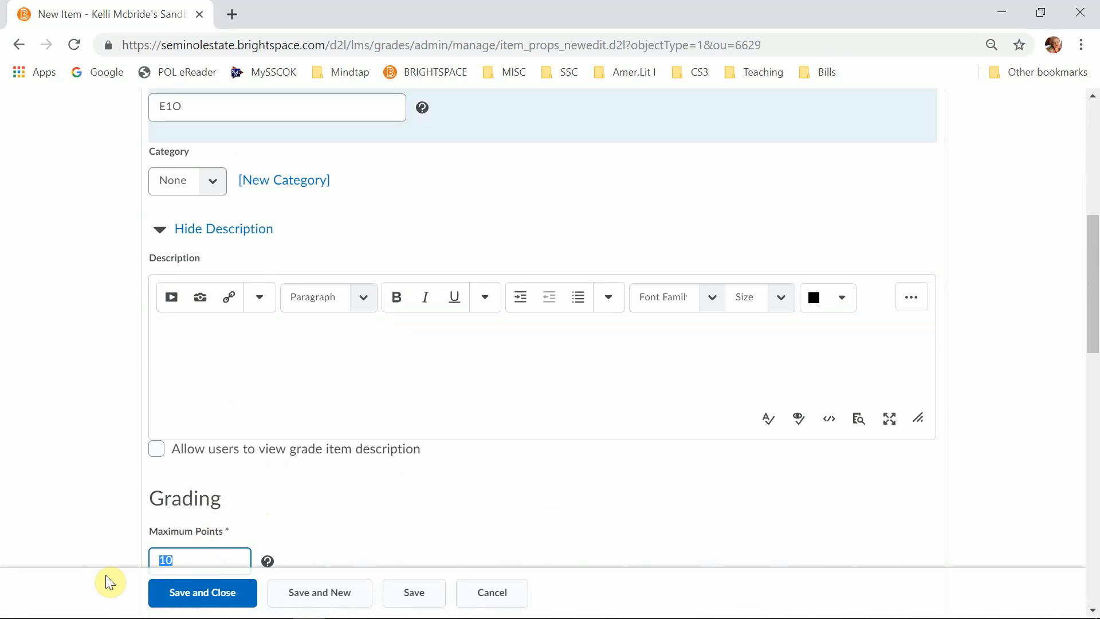
type("25")
scroll(285, 486, "down", 15)
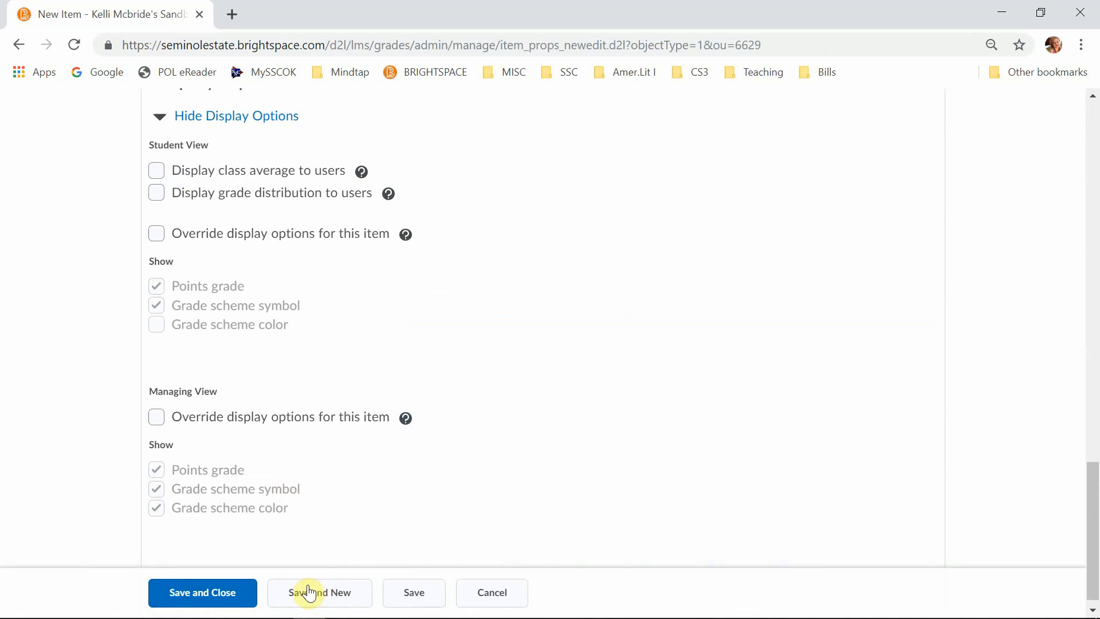
scroll(414, 437, "up", 7)
scroll(245, 184, "up", 12)
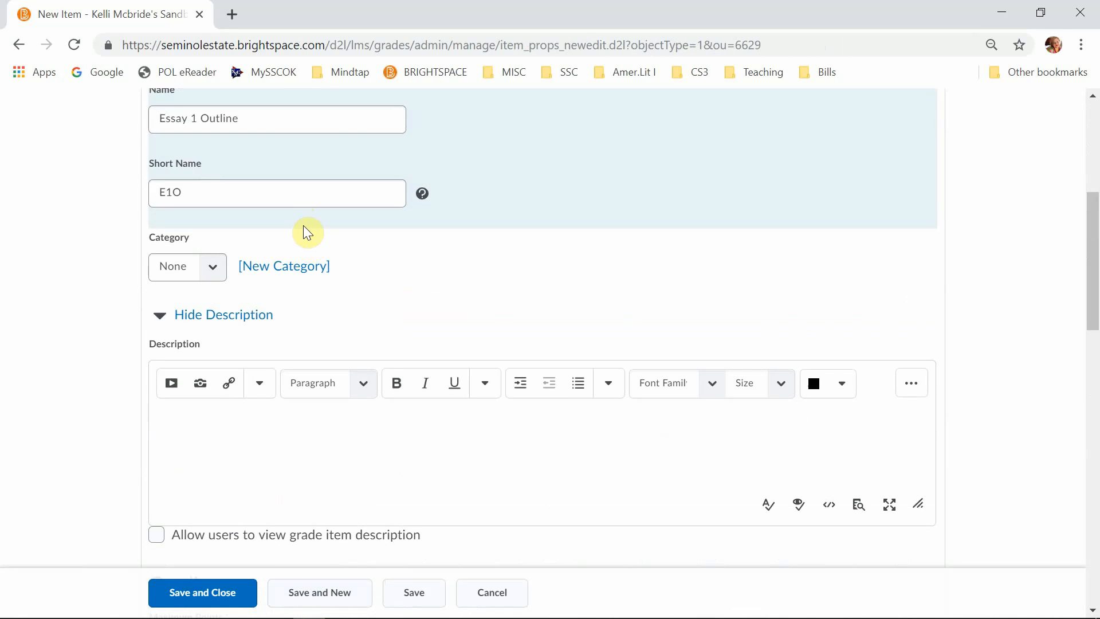
scroll(302, 311, "down", 12)
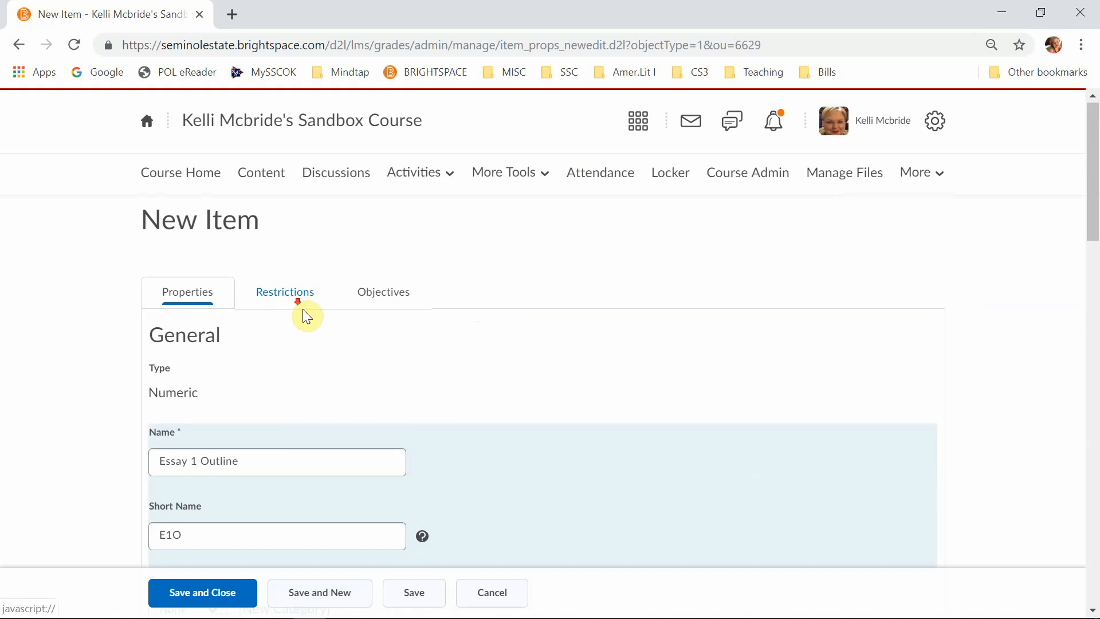
scroll(275, 419, "down", 4)
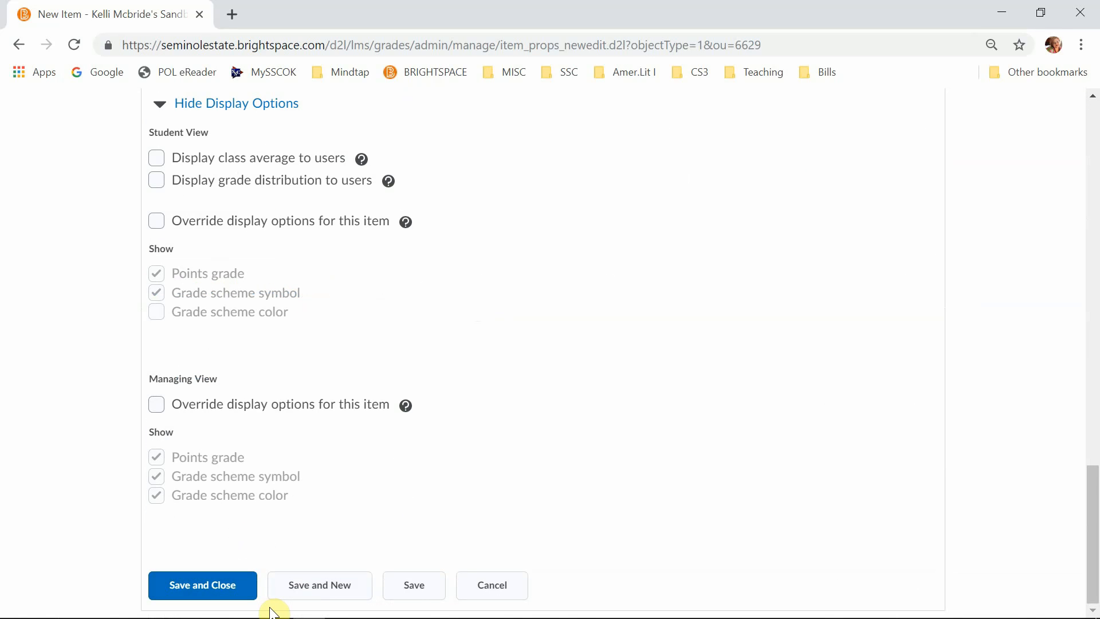
left_click(201, 585)
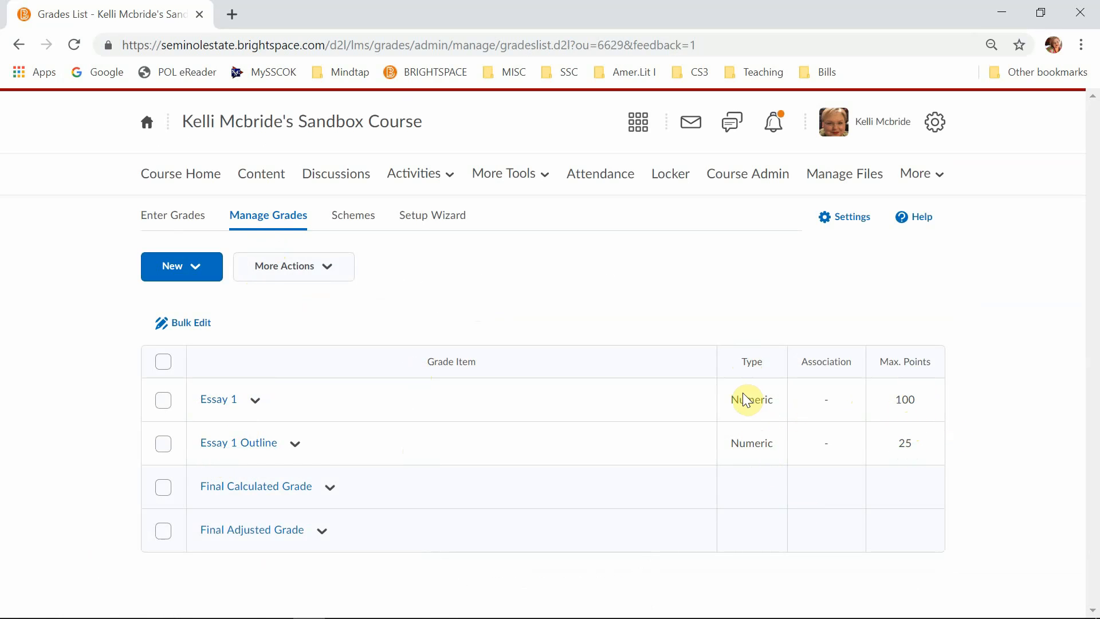
left_click_drag(738, 446, 770, 447)
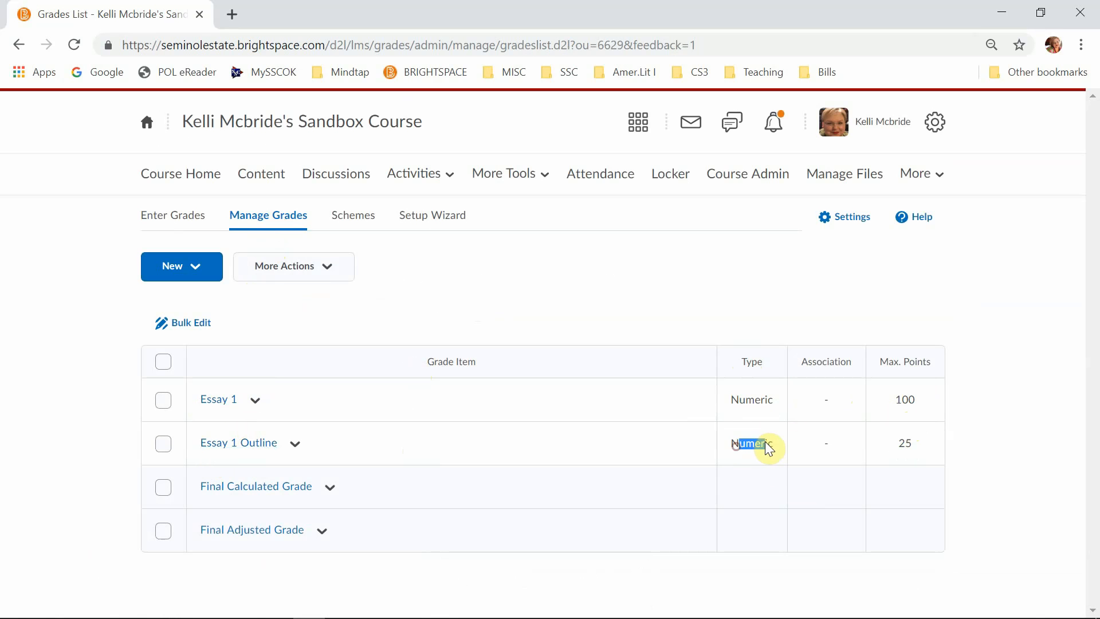
left_click(804, 392)
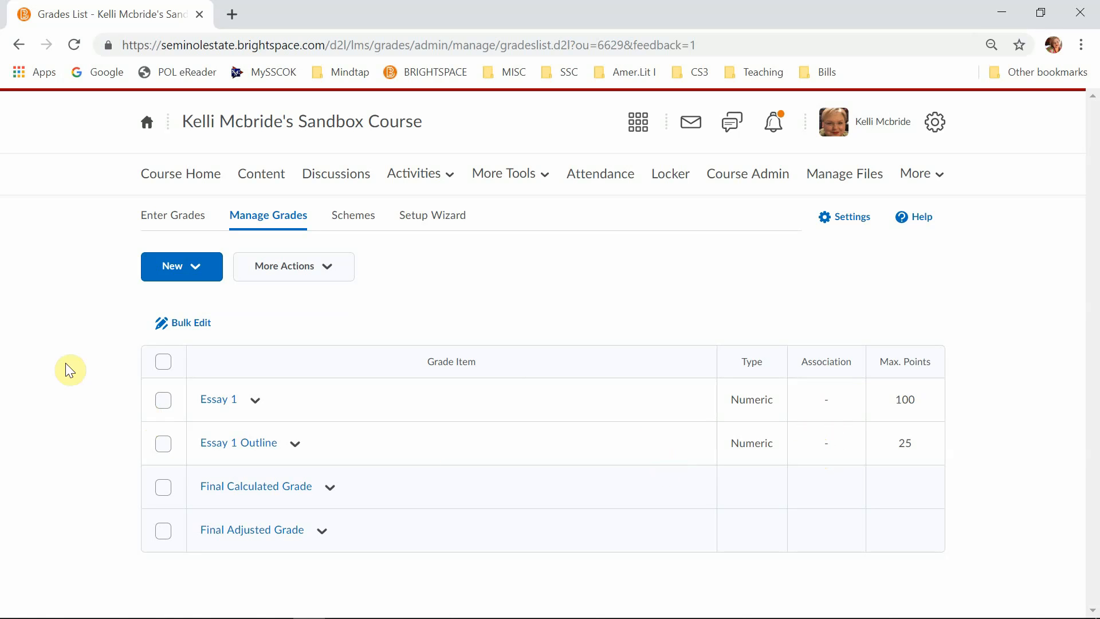
- Reorder the grade items so that Essay 1 Outline has sort order 1, and save the new order
left_click(163, 364)
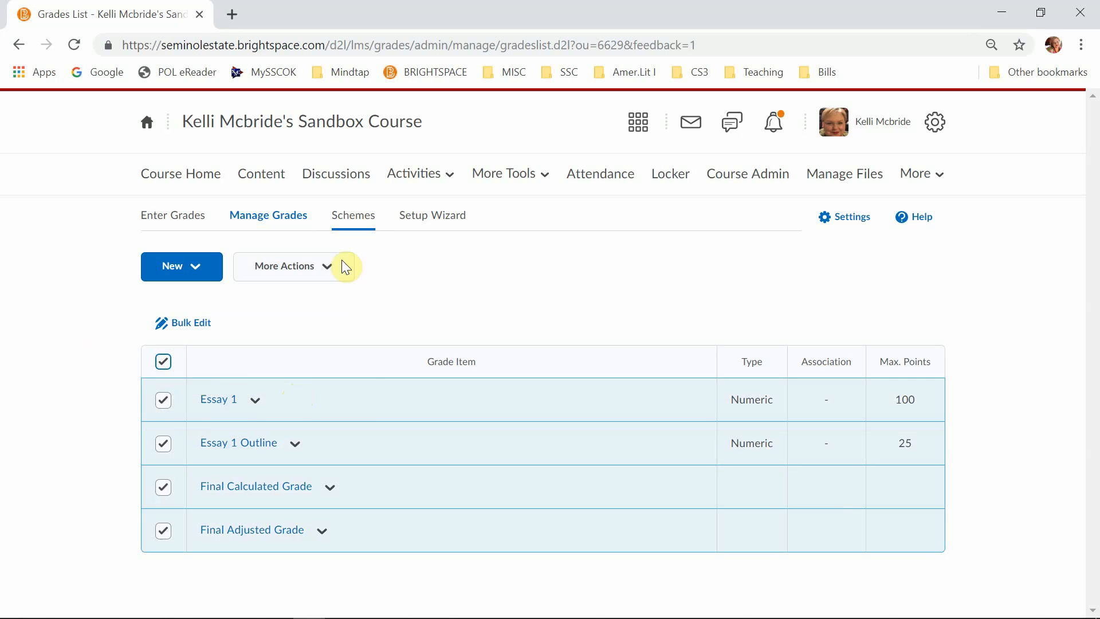
left_click(337, 274)
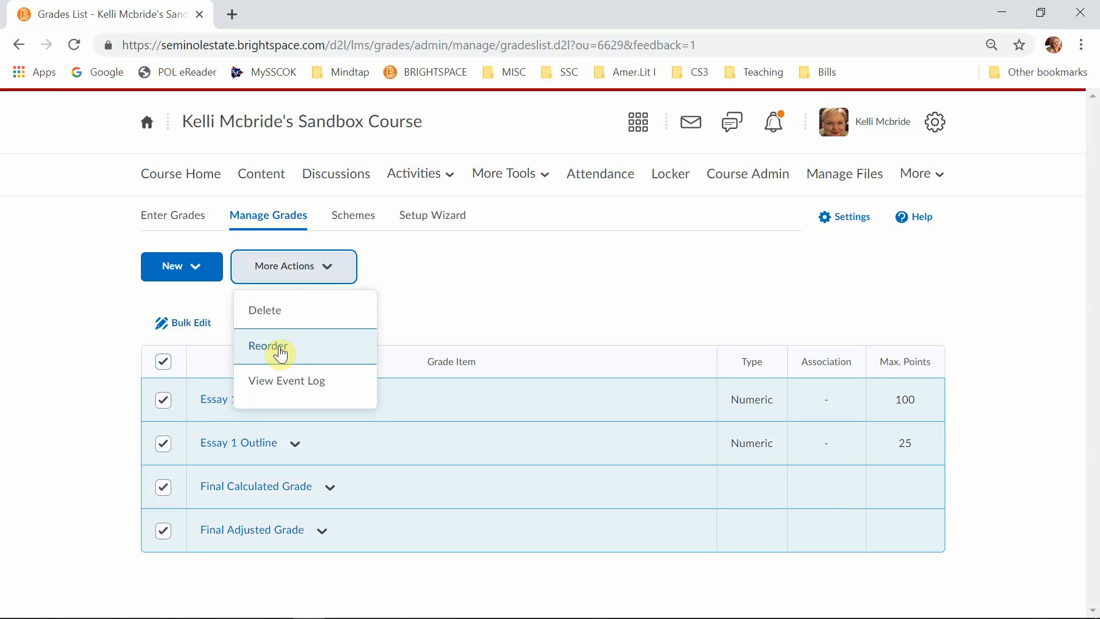
left_click(281, 348)
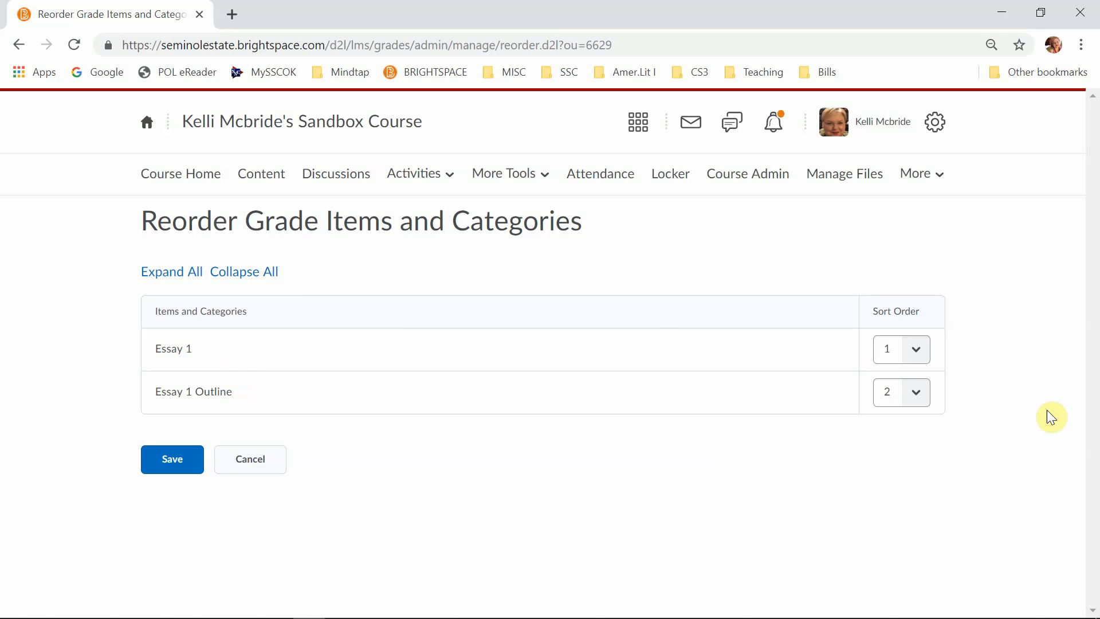
left_click(914, 401)
left_click(903, 420)
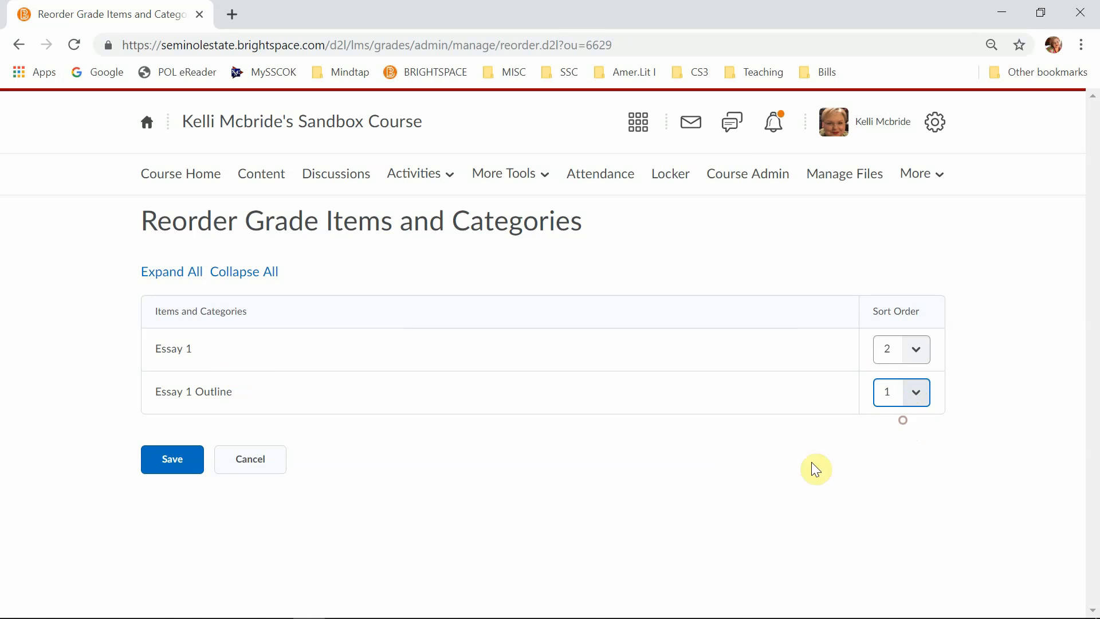
left_click(164, 461)
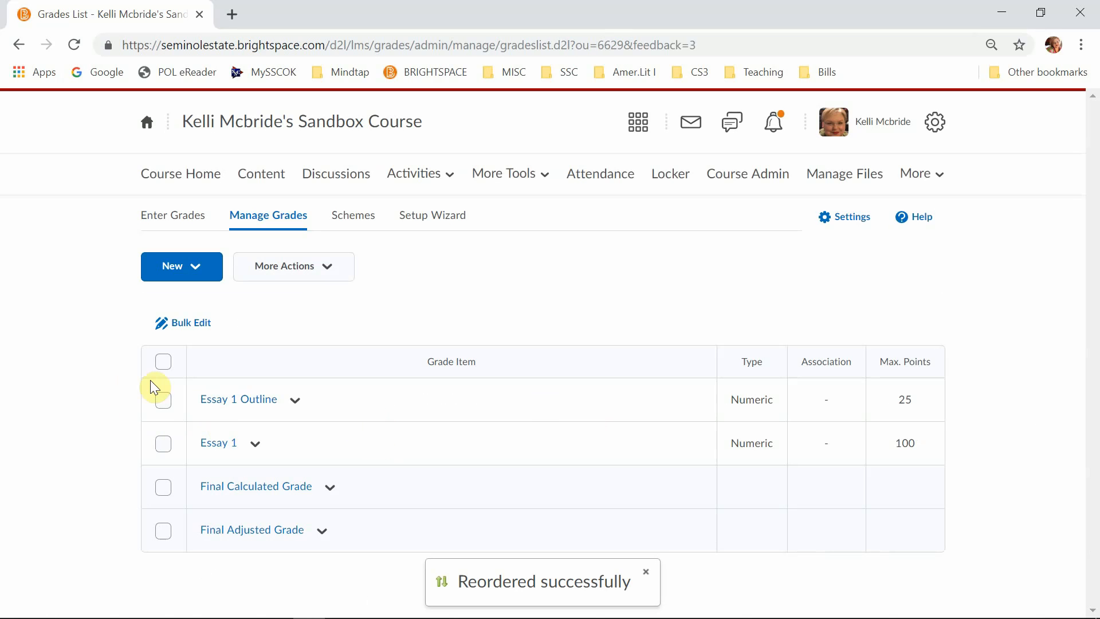
- Try selecting Essay 1 Outline and Essay 1 for bulk deletion, and cancel without deleting them
left_click(164, 362)
left_click(319, 265)
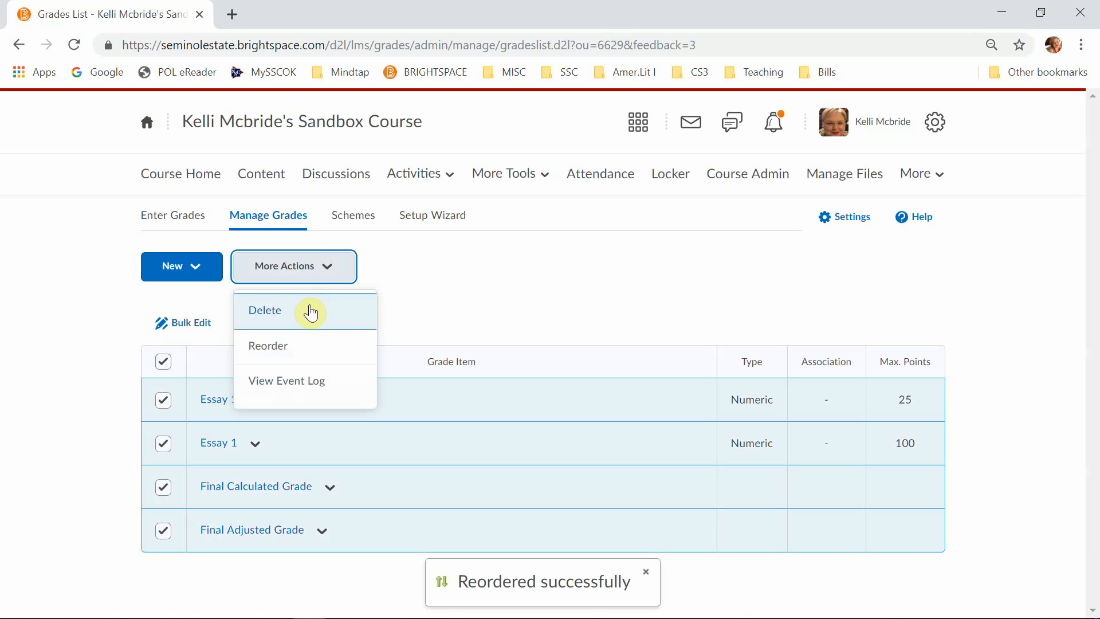
left_click(310, 312)
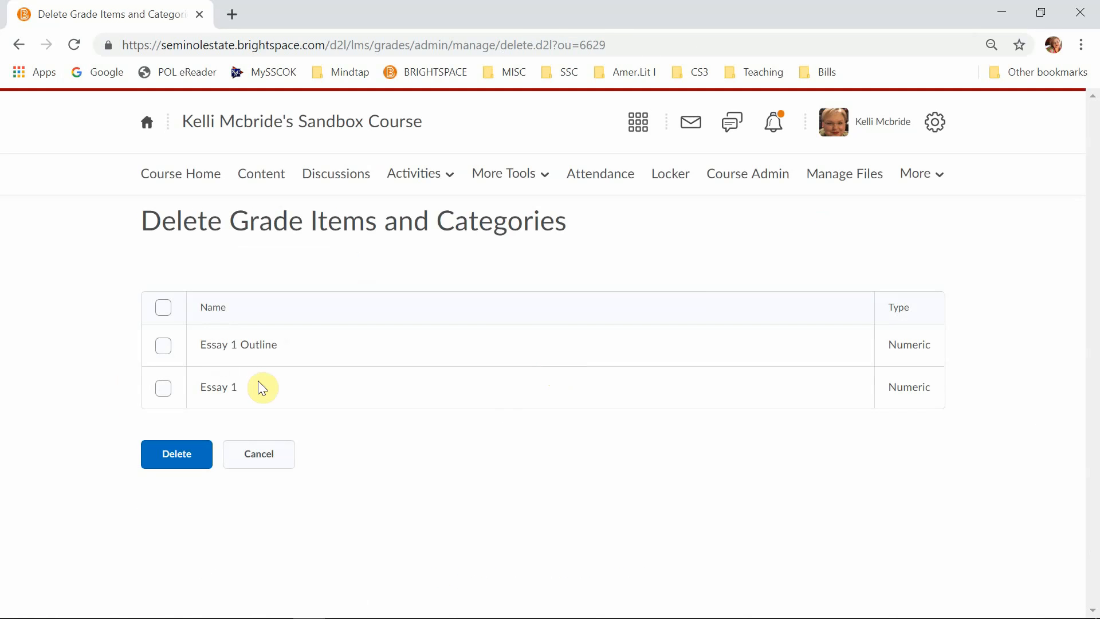
left_click(163, 347)
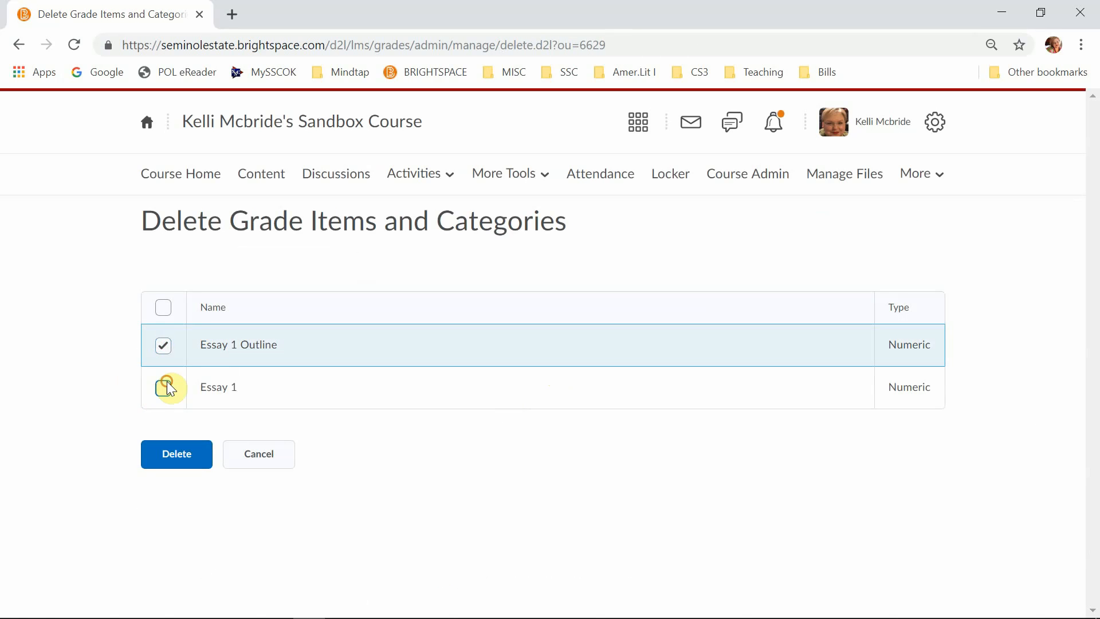
left_click(163, 387)
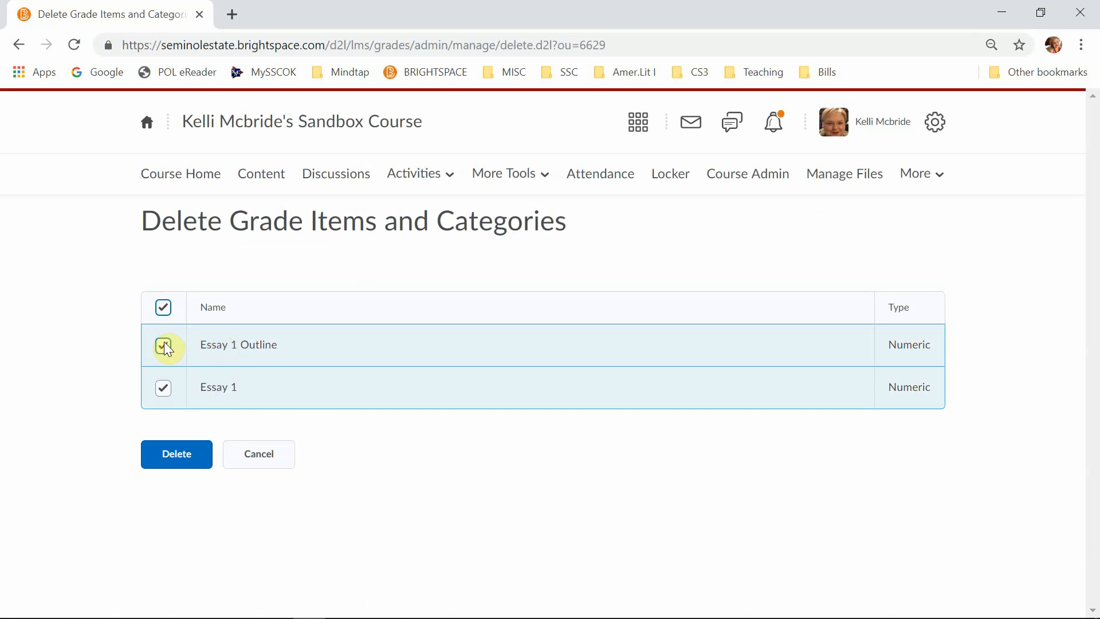
left_click(155, 300)
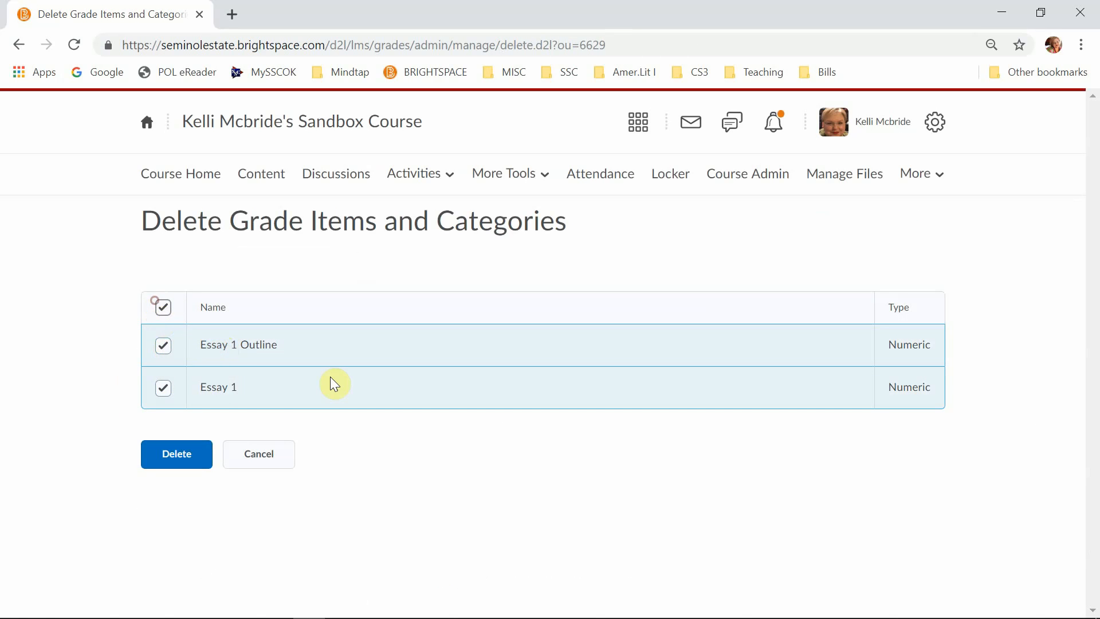
left_click(164, 308)
left_click(271, 465)
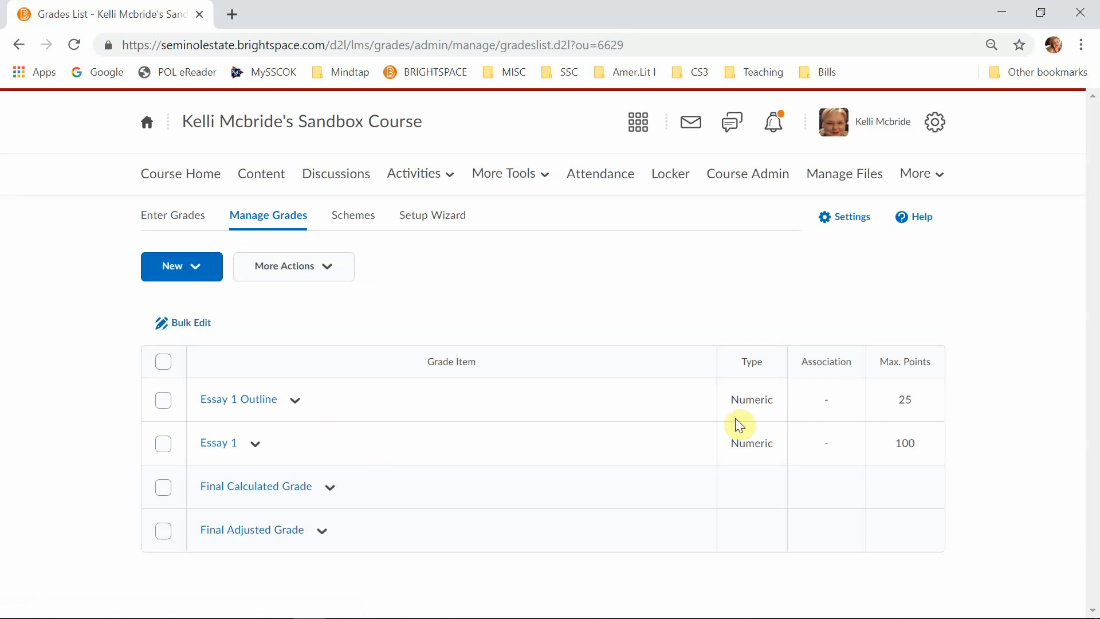
- Open the grades settings and review the personal display options and the grading system calculation options
left_click(834, 399)
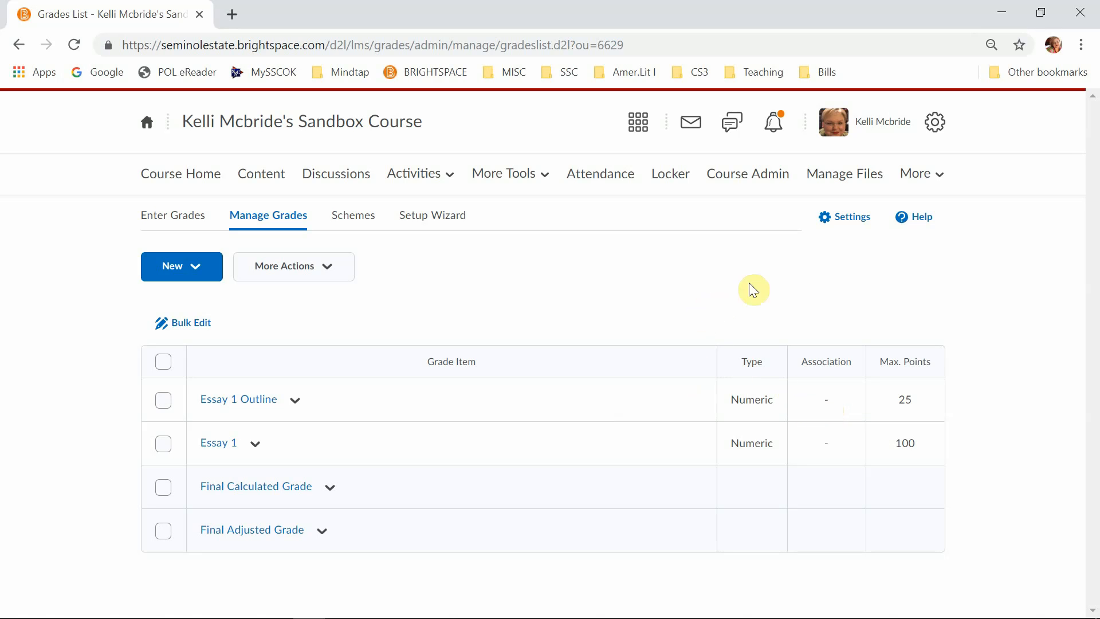
left_click(847, 226)
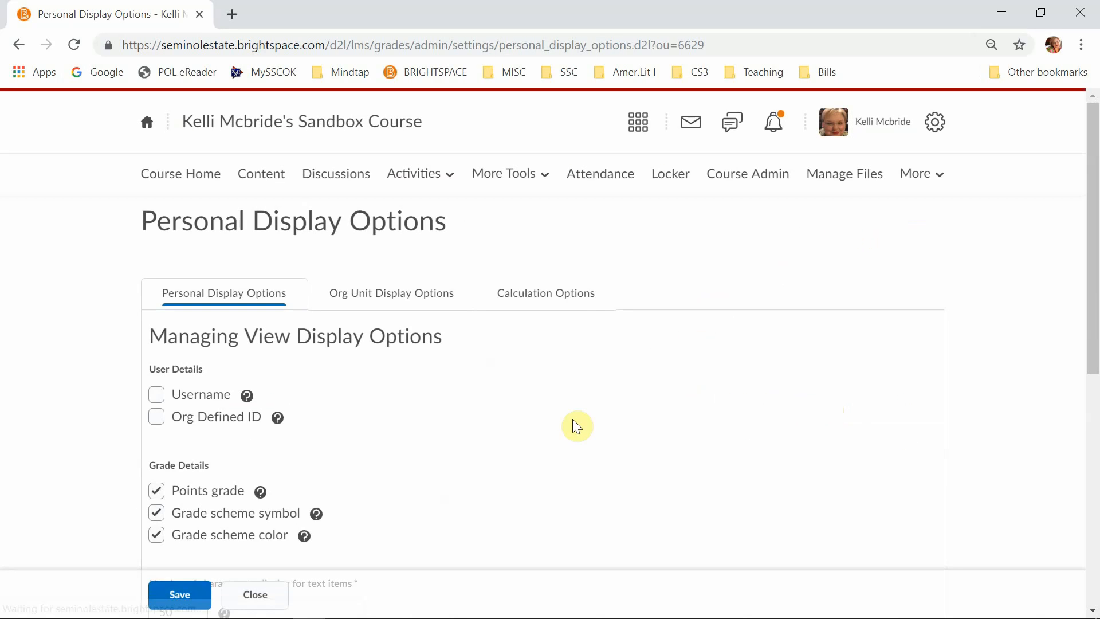
scroll(575, 344, "down", 8)
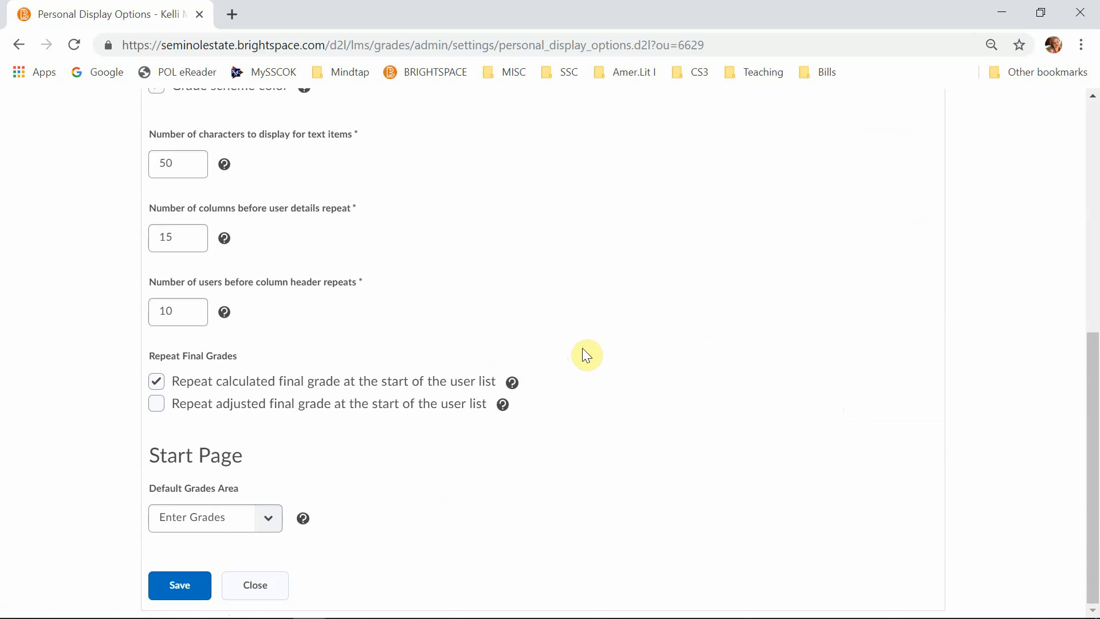
scroll(586, 356, "up", 8)
left_click(544, 291)
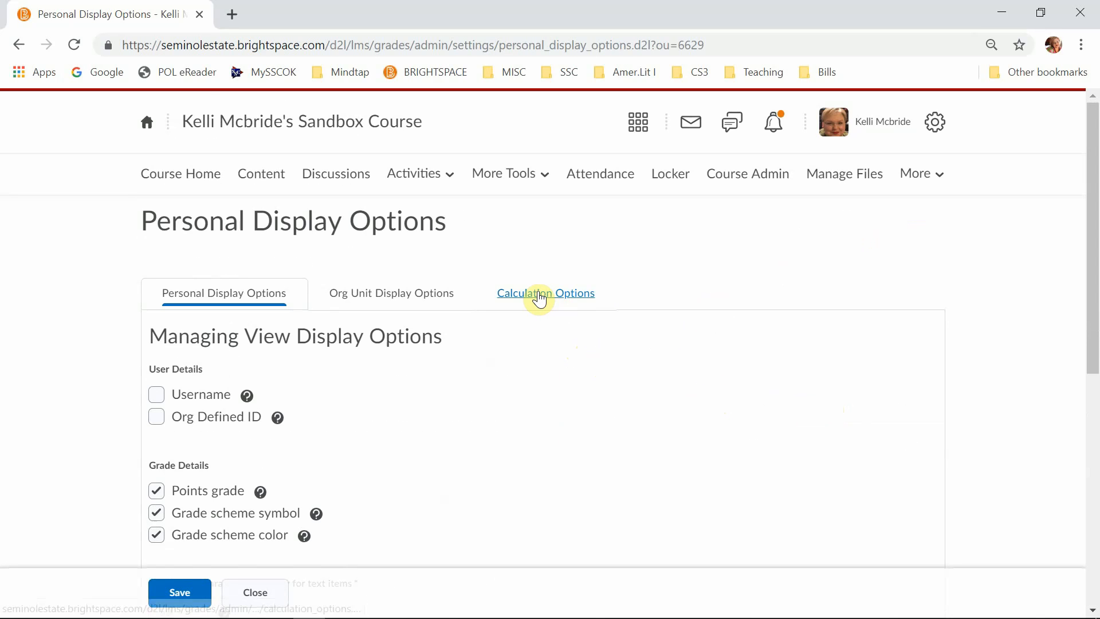
left_click(538, 299)
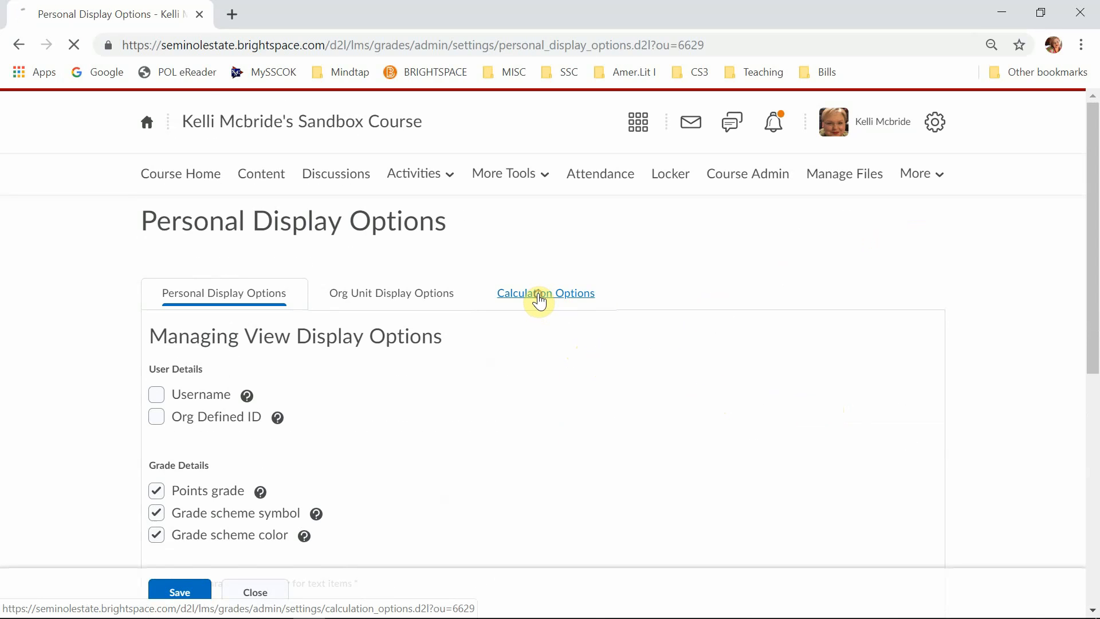
scroll(459, 486, "down", 10)
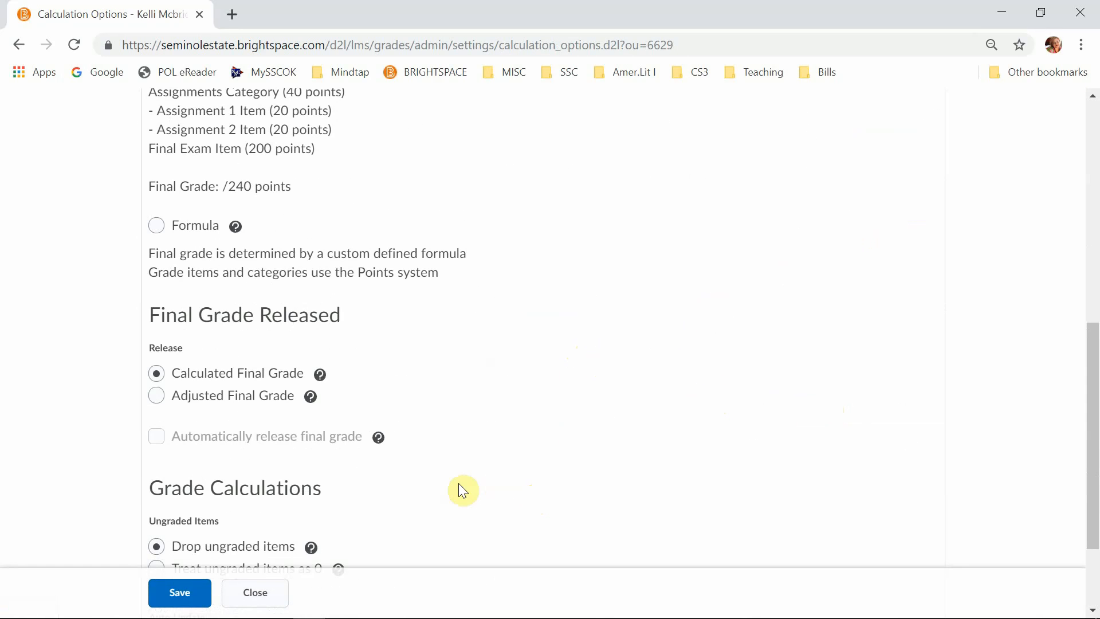
scroll(176, 269, "up", 3)
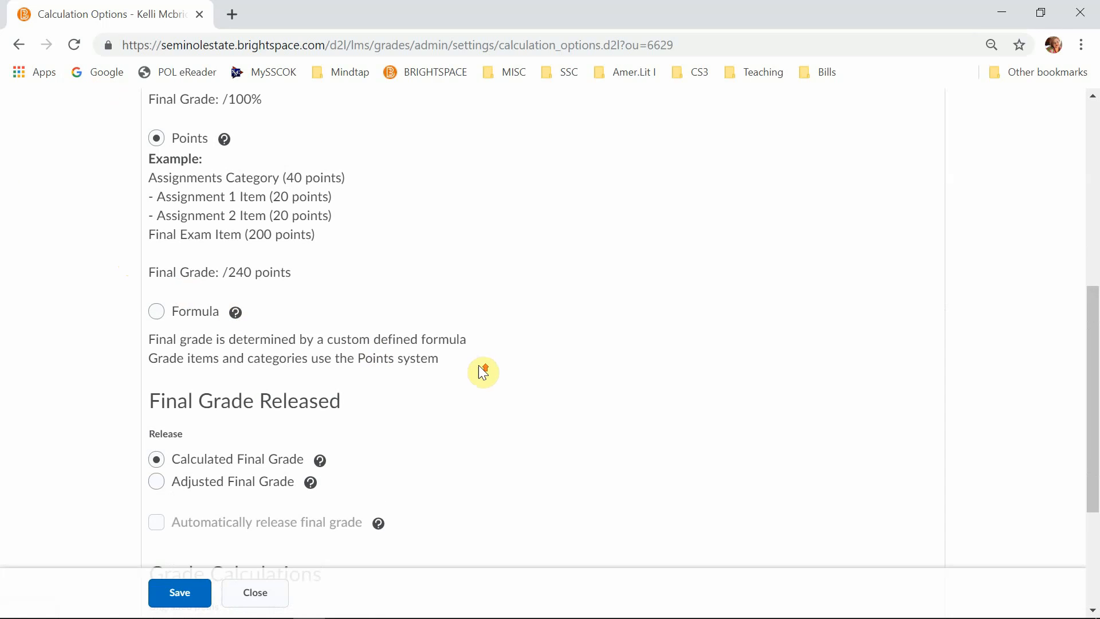
scroll(515, 375, "up", 3)
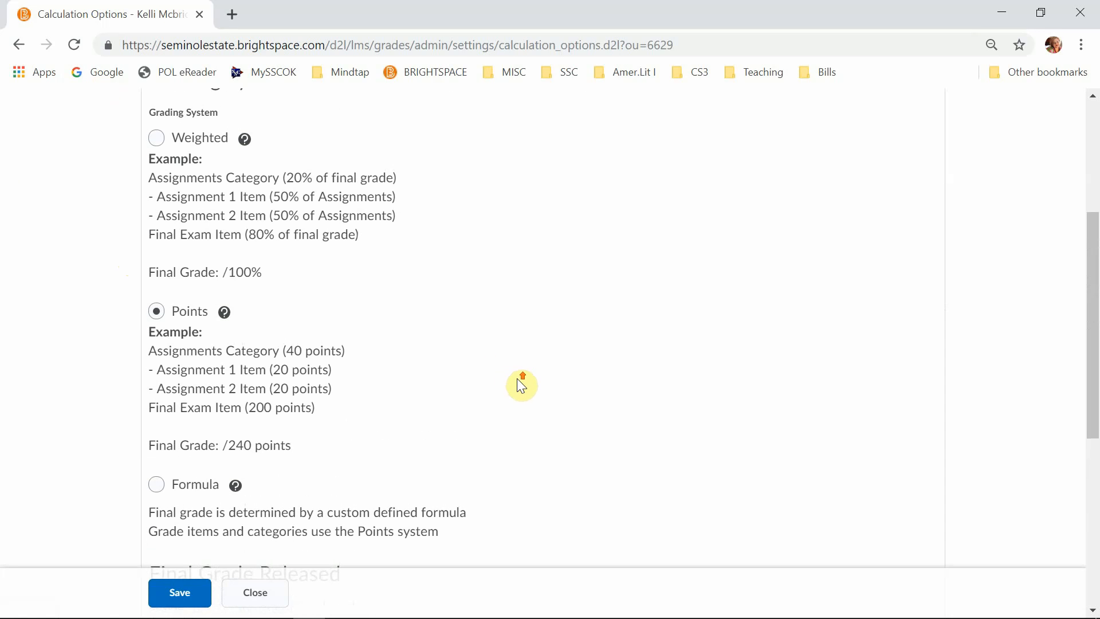
scroll(519, 382, "up", 3)
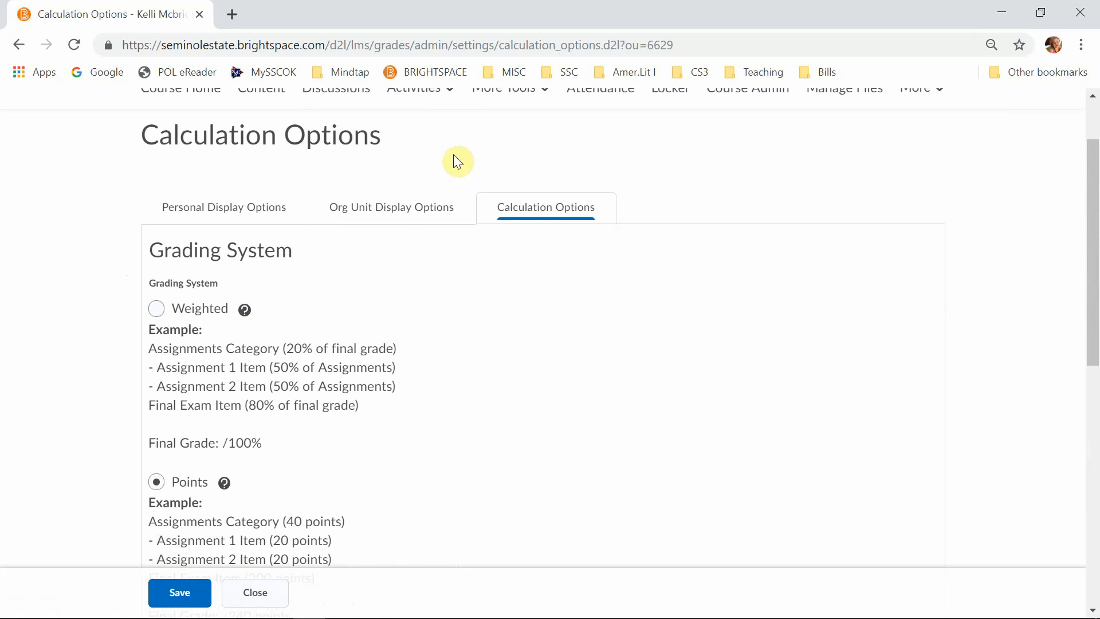
- Review the org unit display options and the personal display options, including the text-item characters, column and user repeat settings, and repeated final grades
left_click(409, 211)
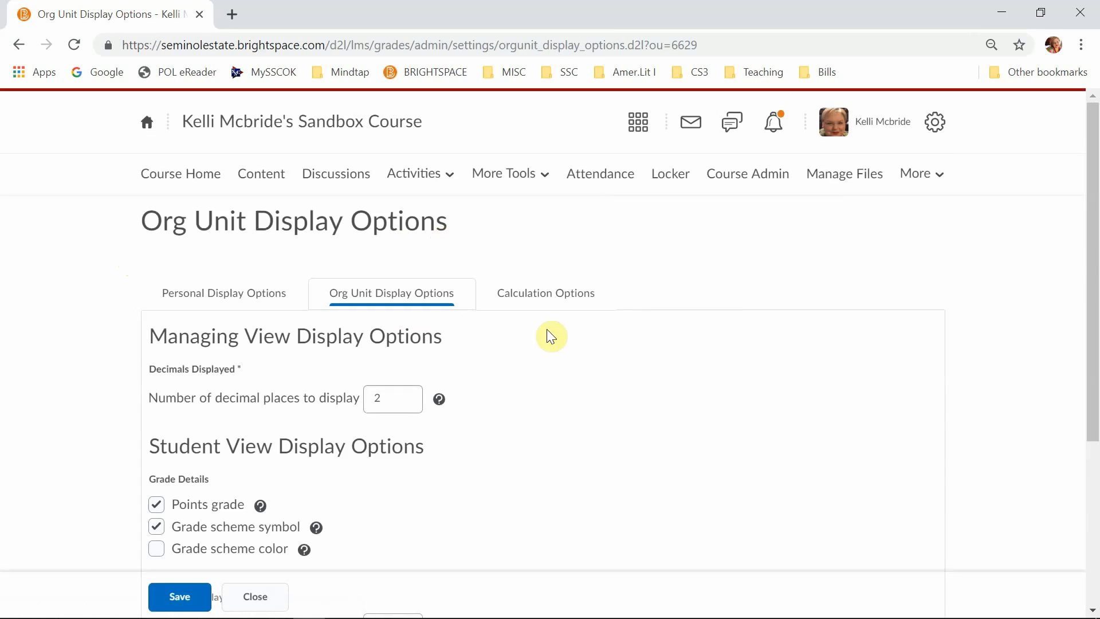
scroll(603, 424, "down", 4)
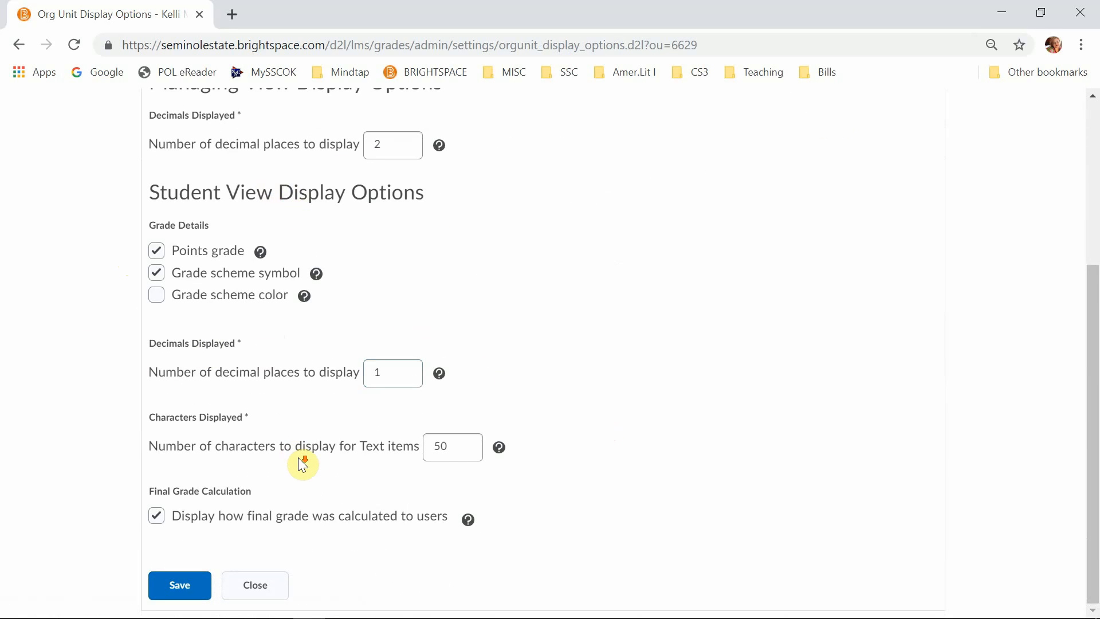
scroll(303, 464, "up", 4)
left_click(209, 298)
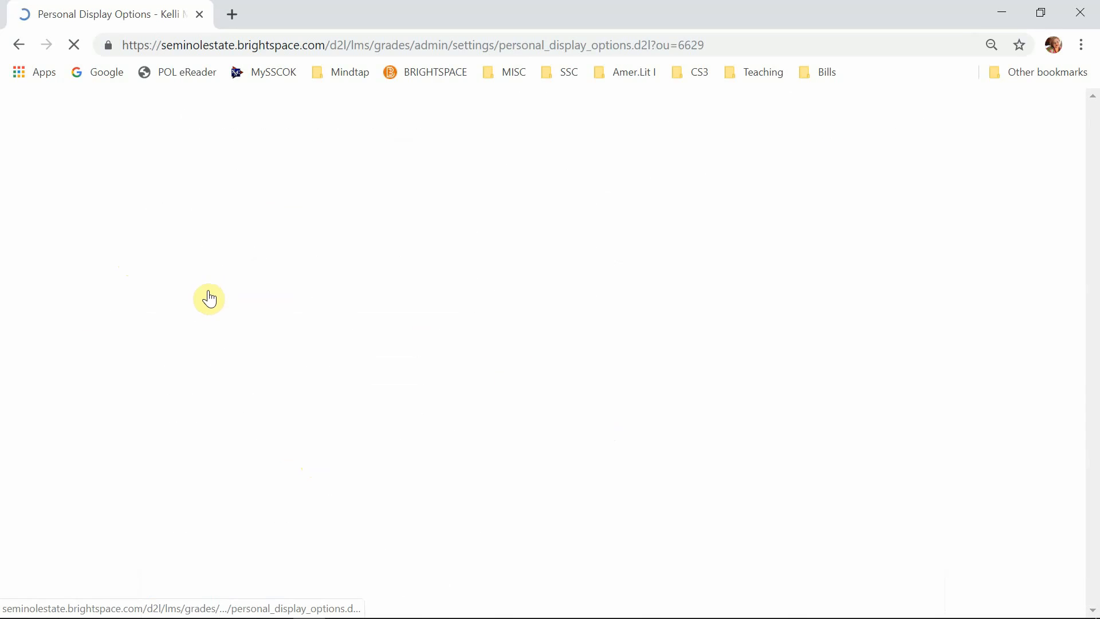
scroll(533, 439, "down", 7)
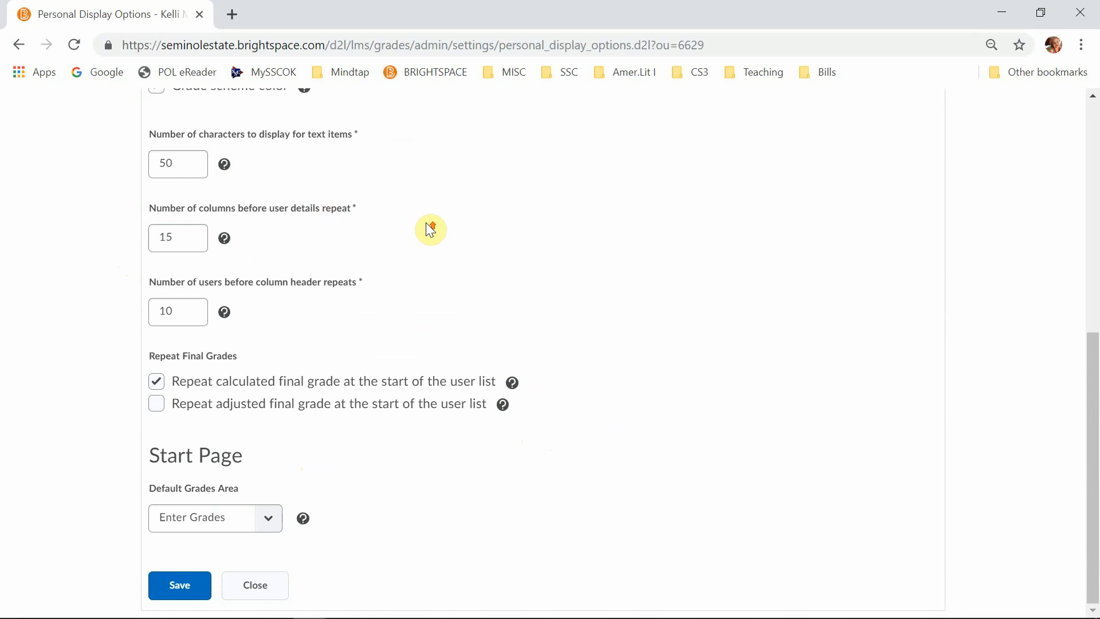
scroll(425, 224, "up", 1)
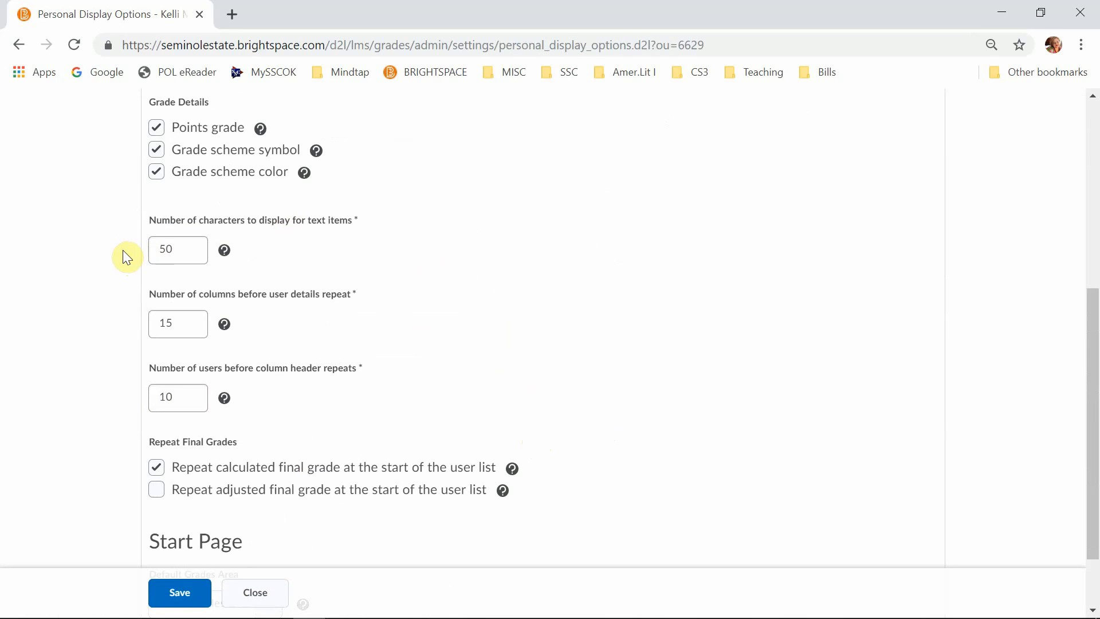
left_click(184, 252)
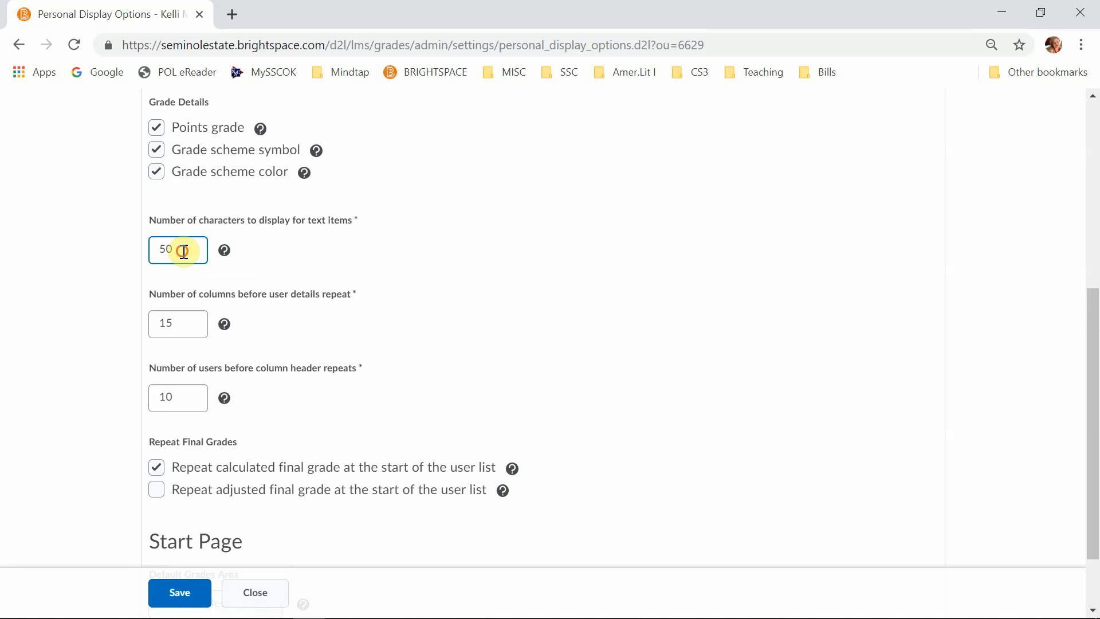
left_click(191, 322)
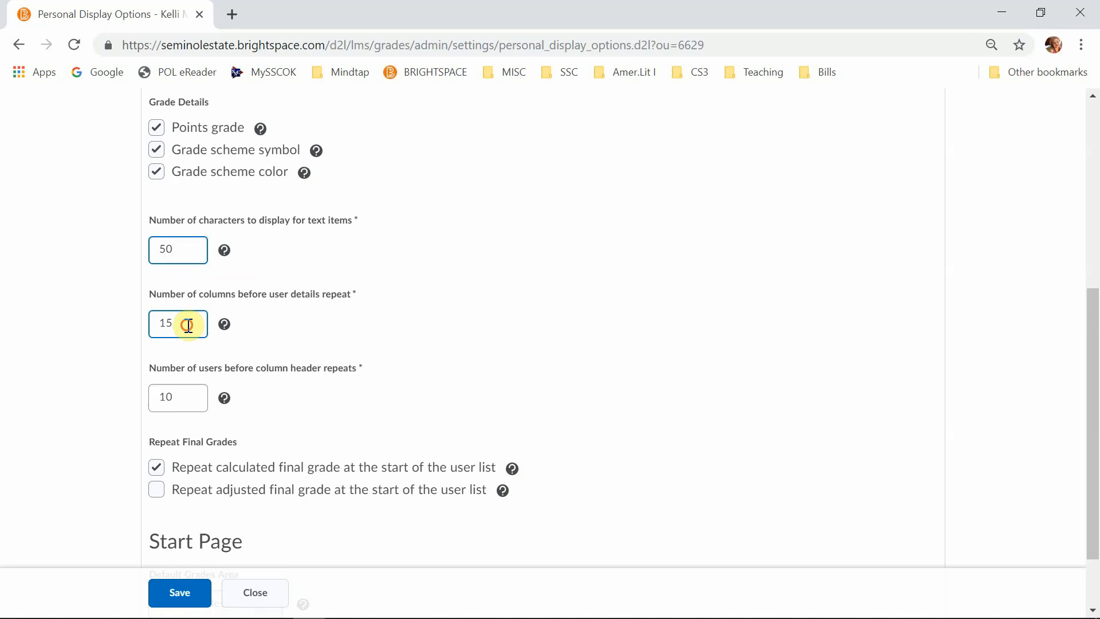
left_click(191, 323)
left_click(178, 402)
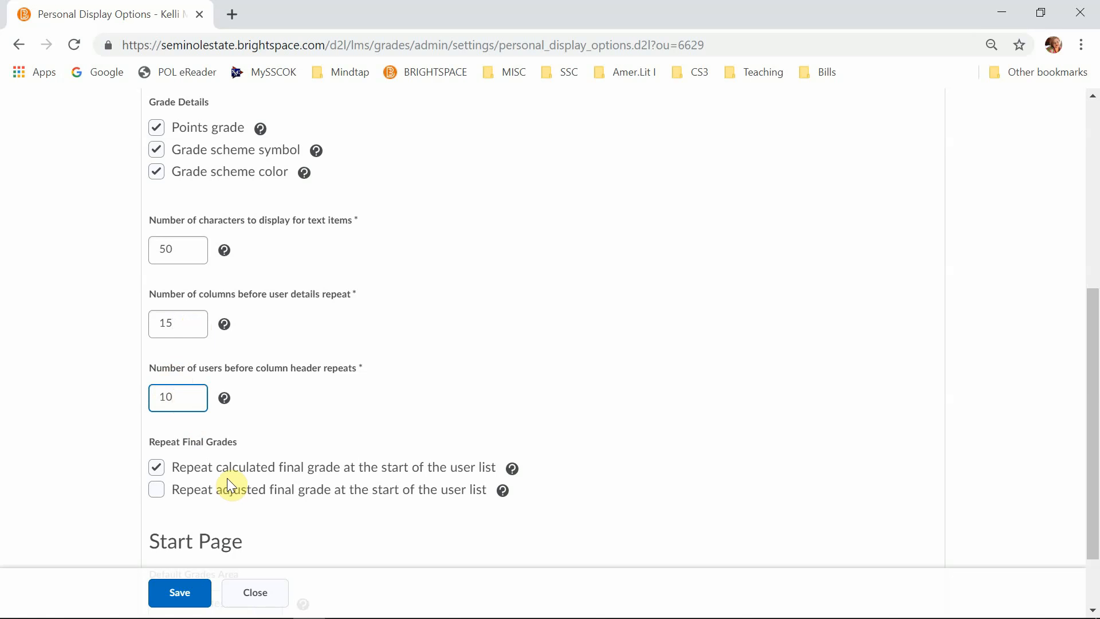
scroll(287, 515, "down", 1)
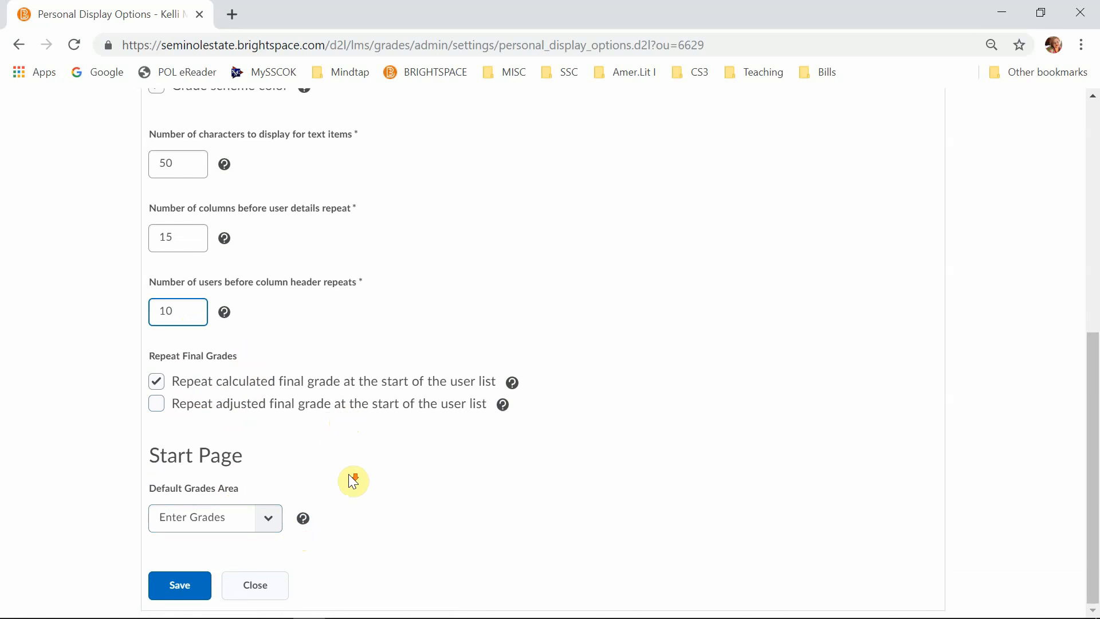
- Try Manage Grades as the default grades area, set it back to Enter Grades, and save and close the settings
left_click(270, 519)
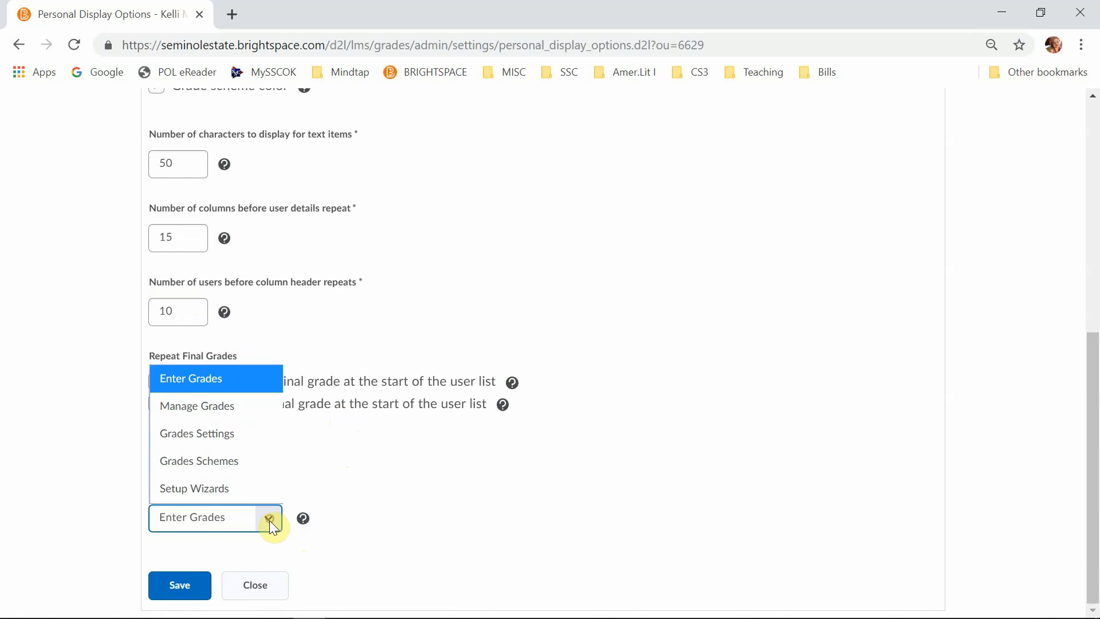
left_click(217, 421)
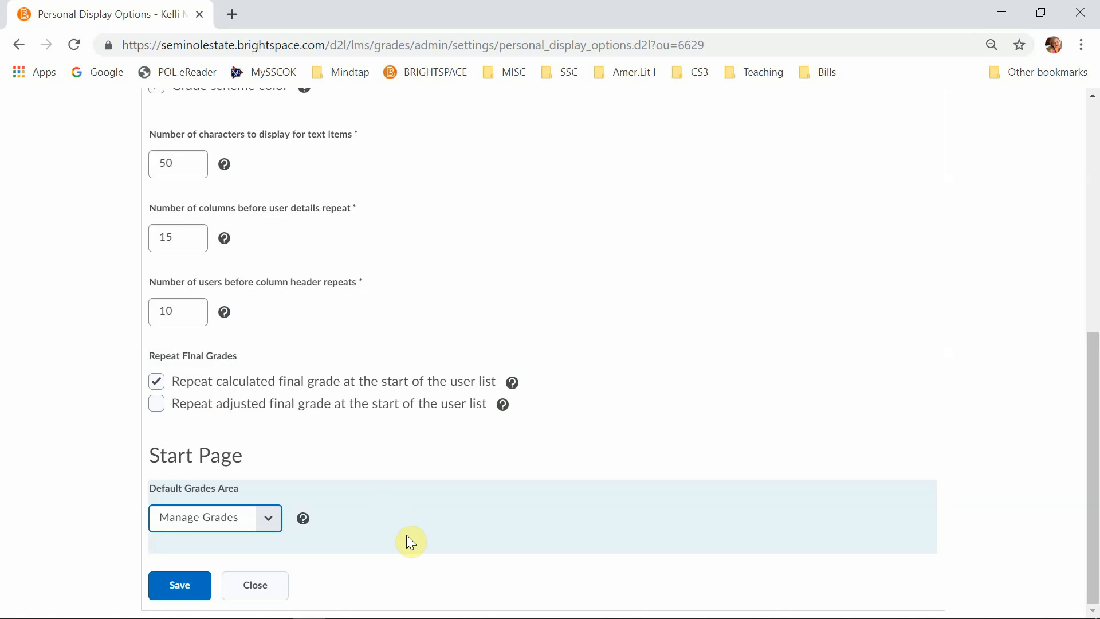
left_click(268, 521)
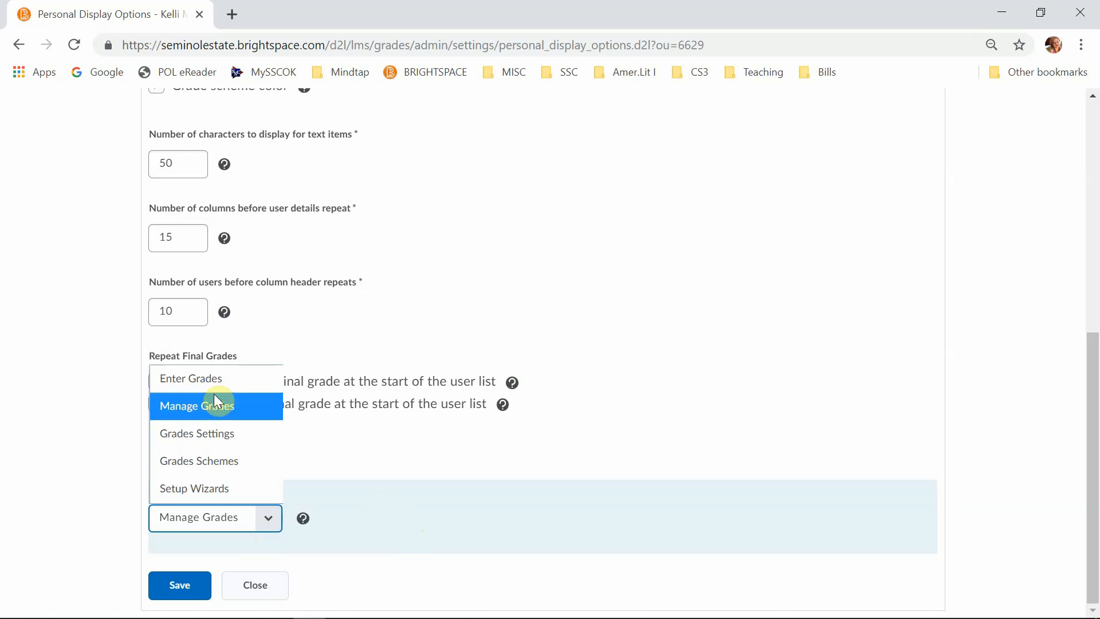
left_click(229, 381)
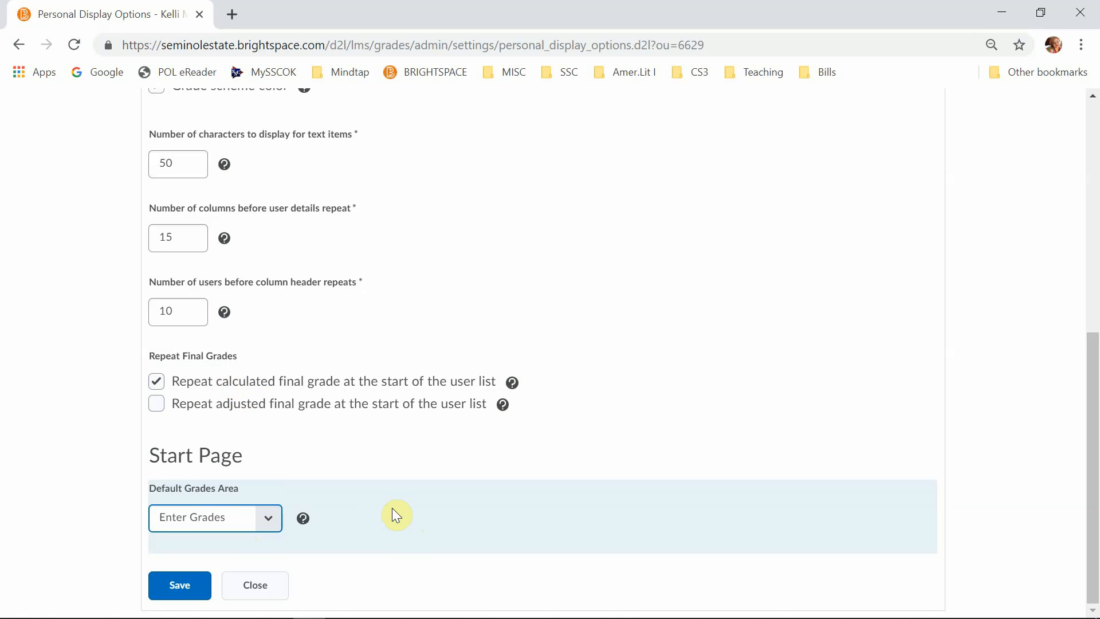
left_click(178, 589)
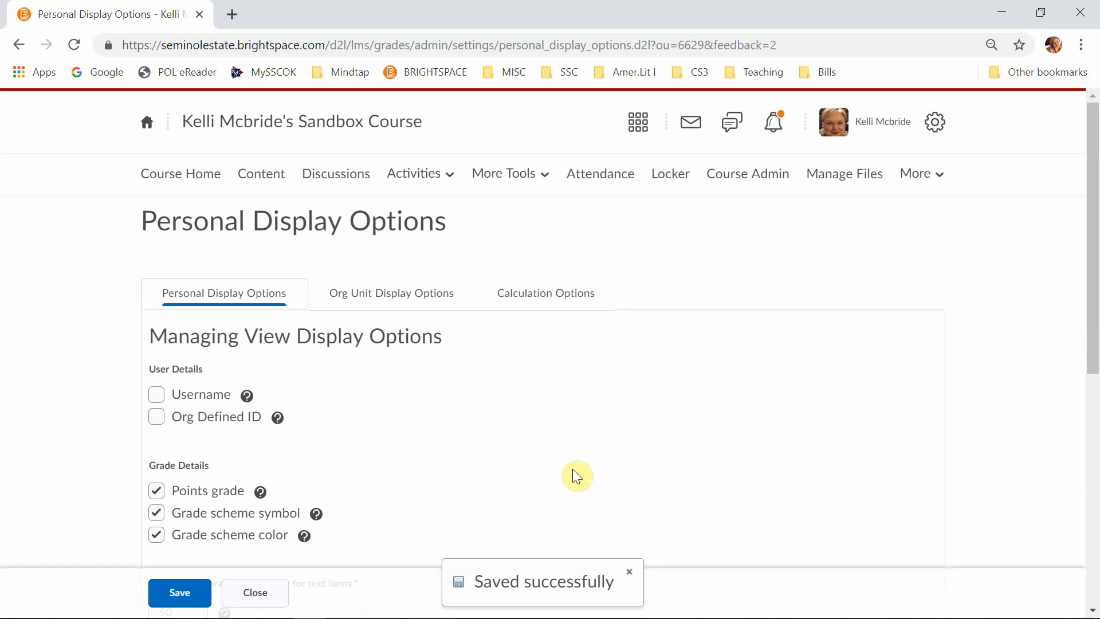
left_click(252, 593)
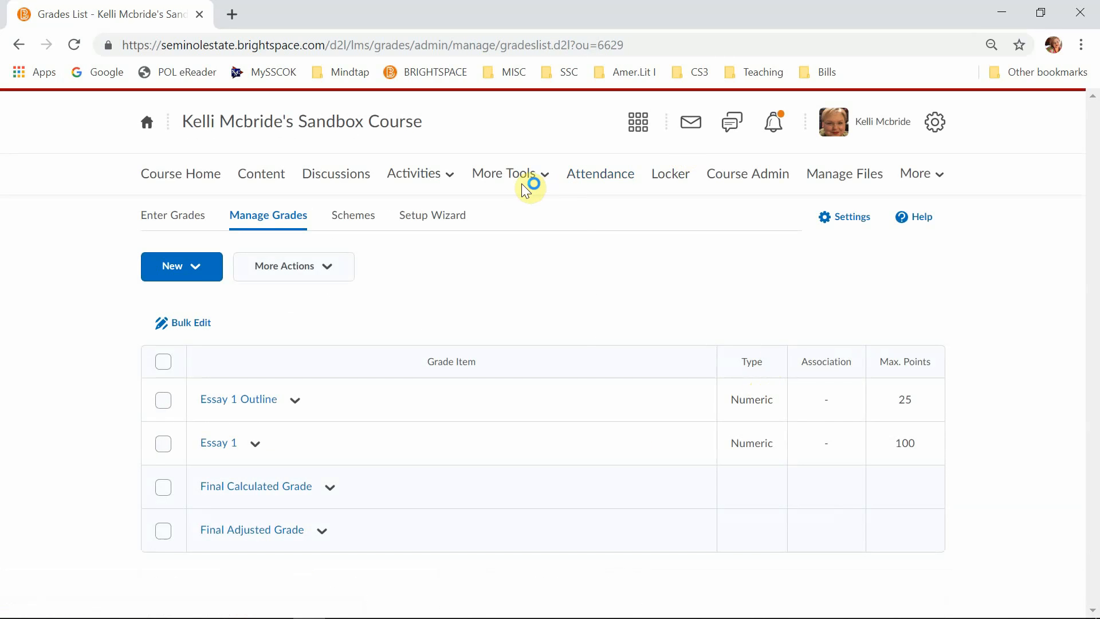
- Open the course's grade entry list and switch it to standard view
left_click(515, 182)
left_click(484, 224)
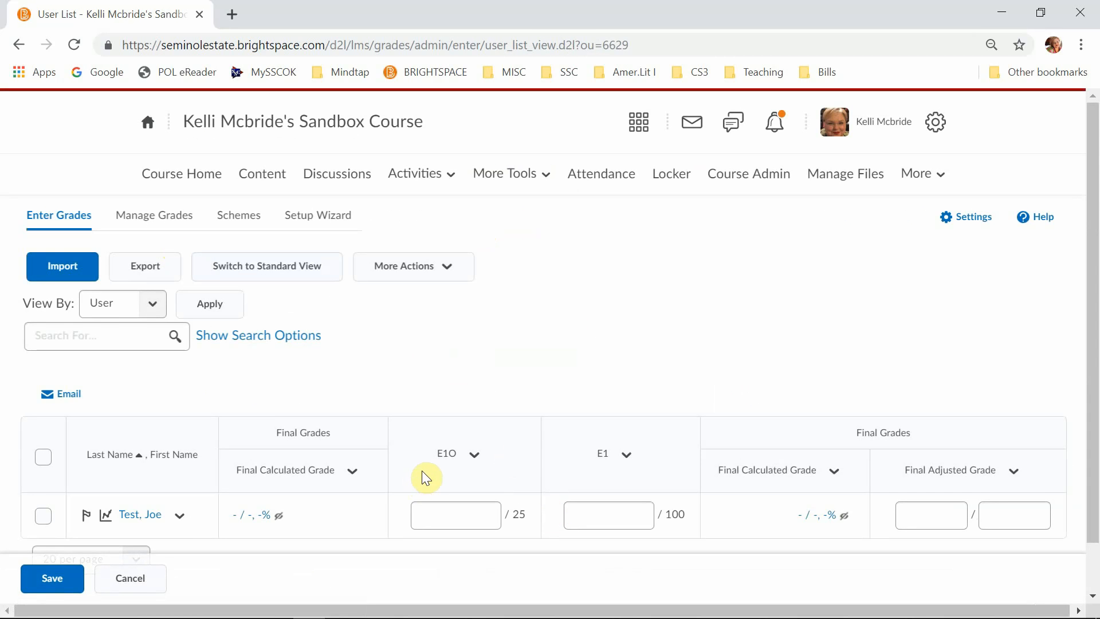
scroll(422, 471, "down", 1)
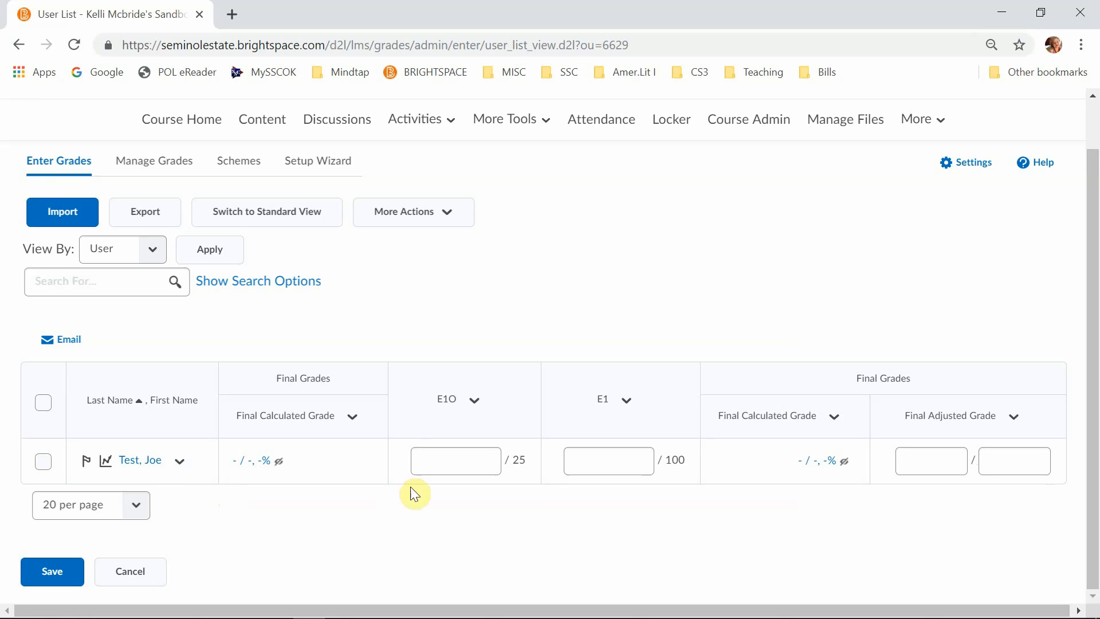
left_click(261, 217)
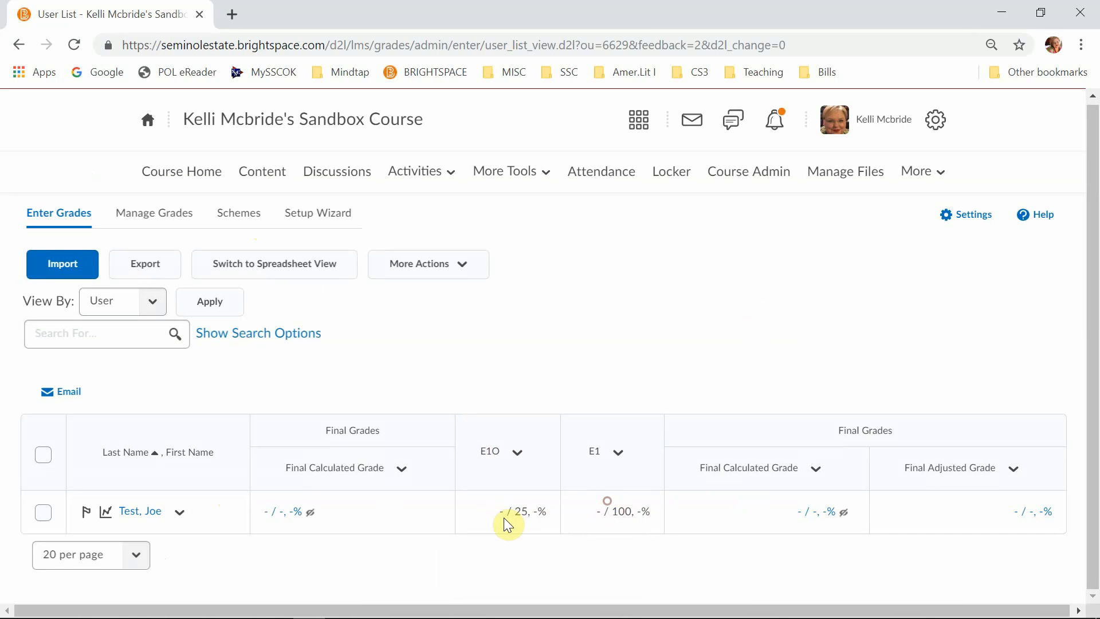
- Grade all users for Essay 1 Outline, giving the test student 25 points, and save and close the grades
left_click(522, 454)
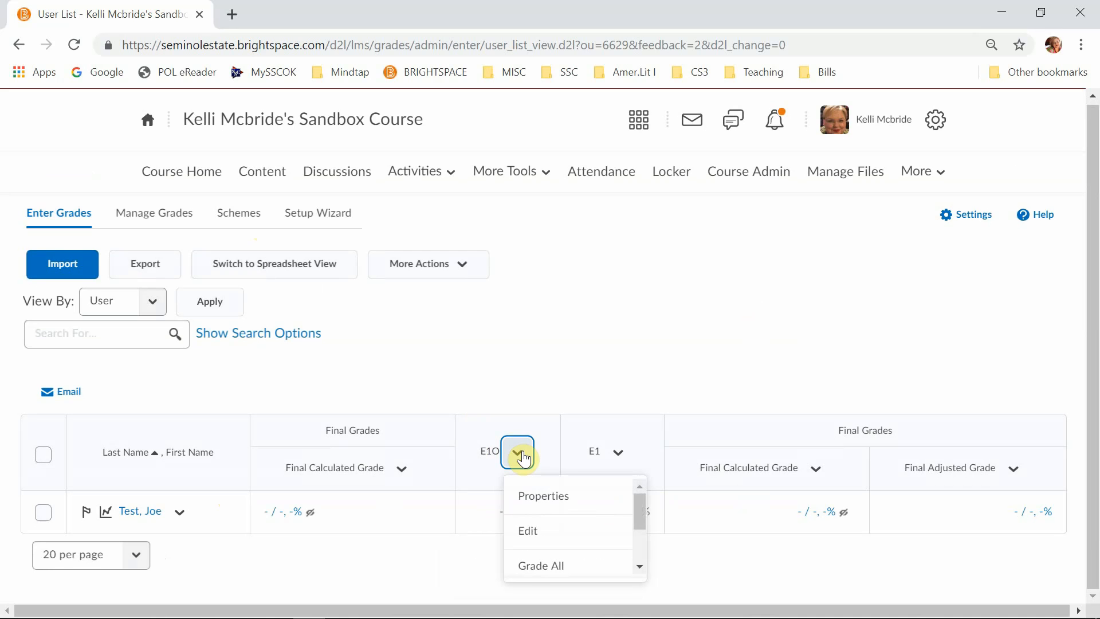
left_click(542, 567)
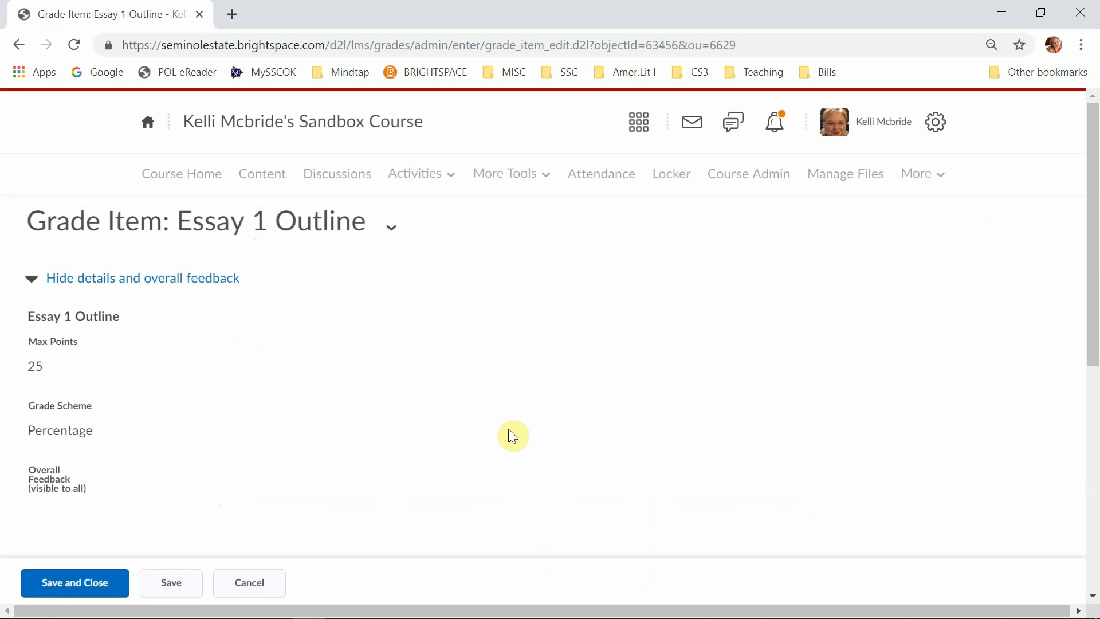
scroll(501, 420, "down", 6)
scroll(504, 431, "up", 8)
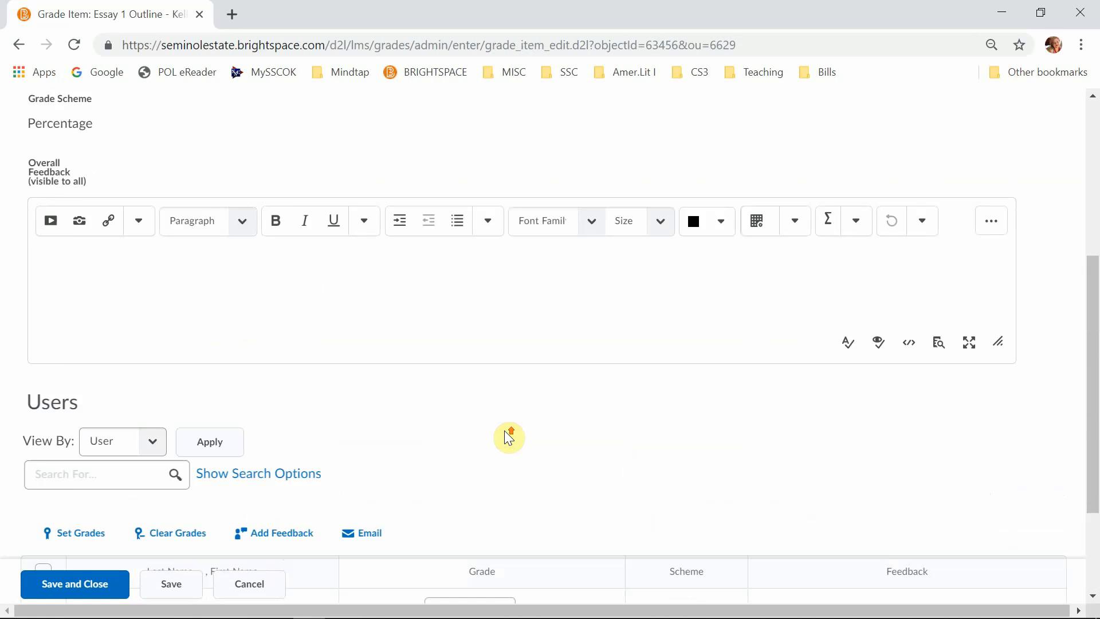
scroll(504, 430, "down", 5)
scroll(509, 439, "down", 3)
left_click(486, 458)
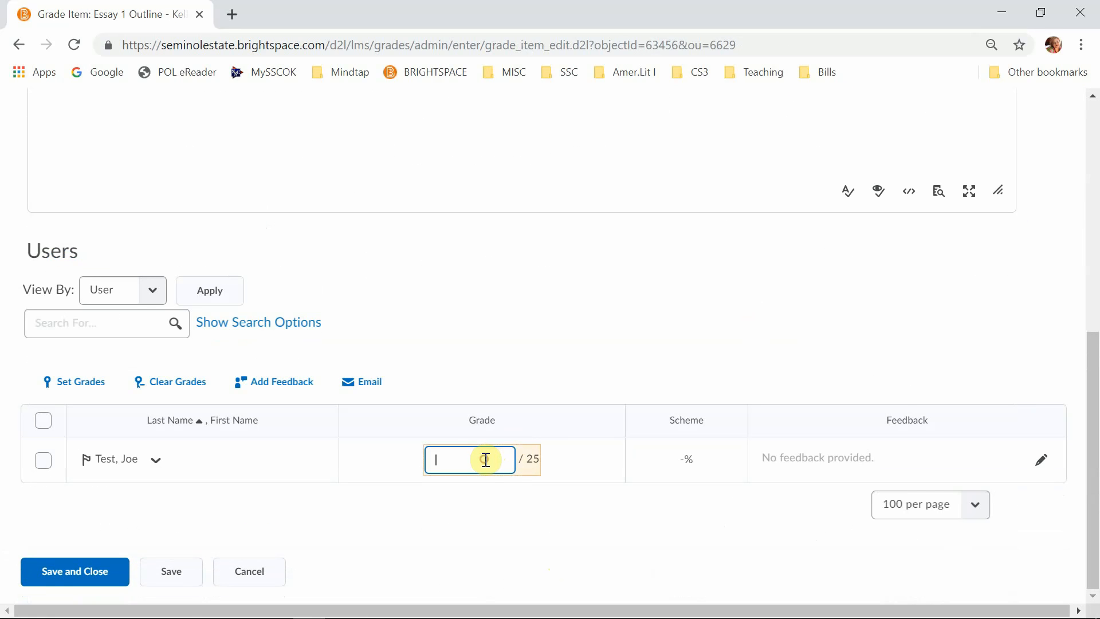
type("25")
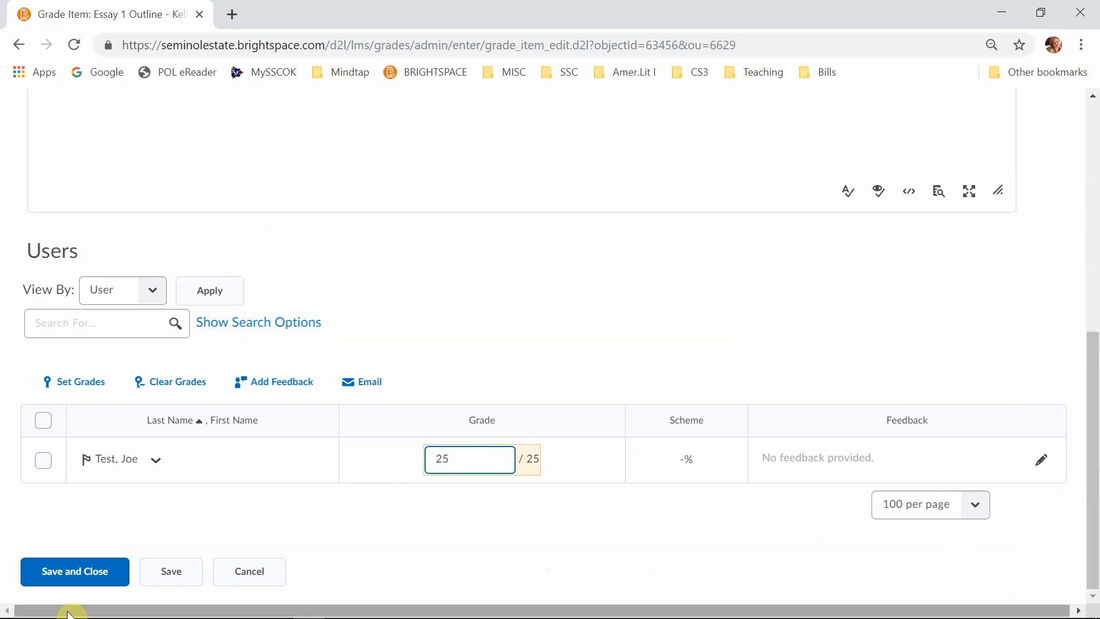
left_click(75, 572)
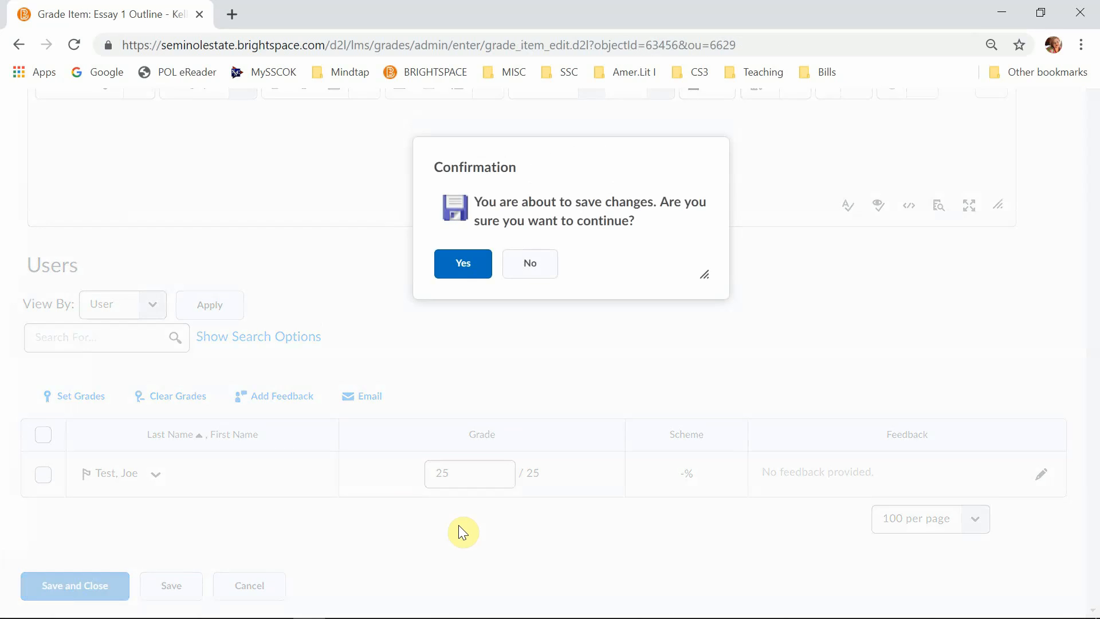
left_click(463, 264)
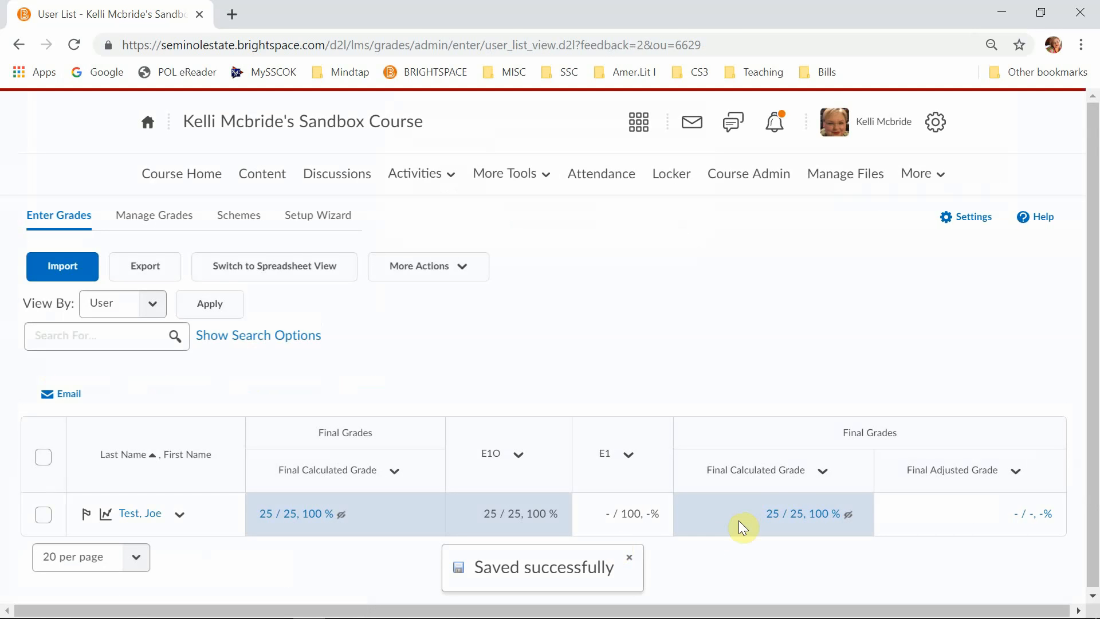
- Switch the grade list to spreadsheet view, enter 87 as the test student's Essay 1 grade, and save the changes
left_click(293, 267)
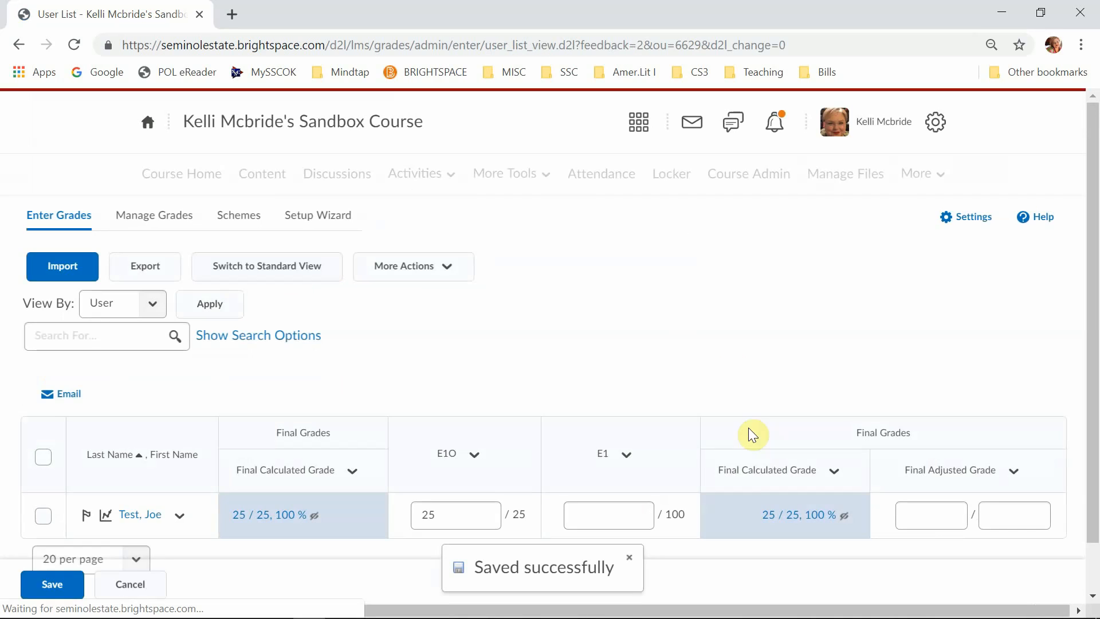
left_click(601, 511)
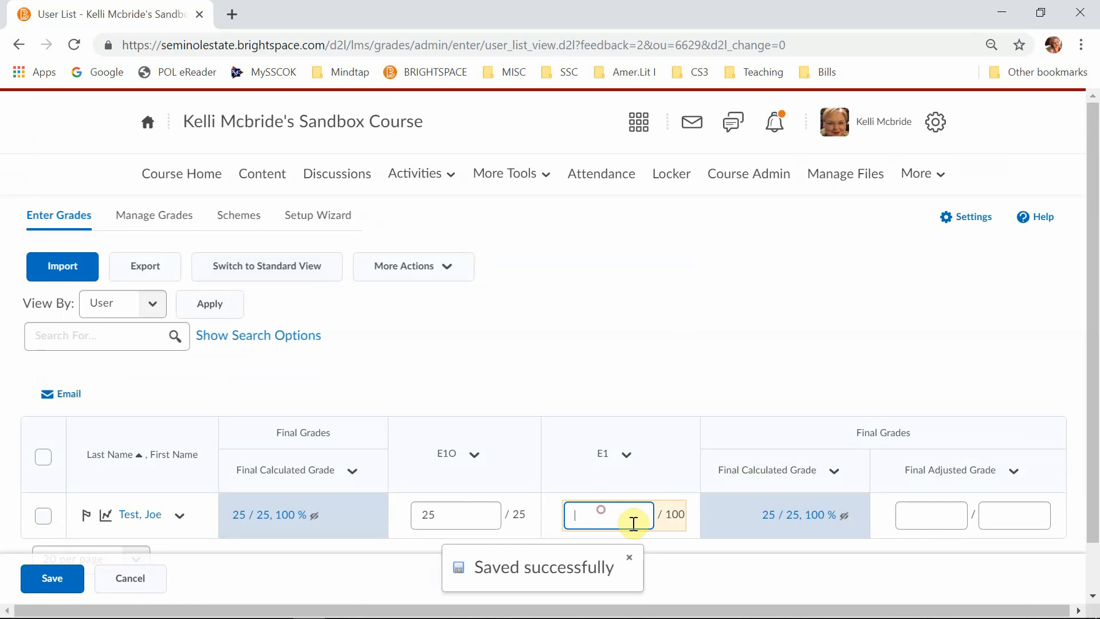
type("87")
left_click(57, 583)
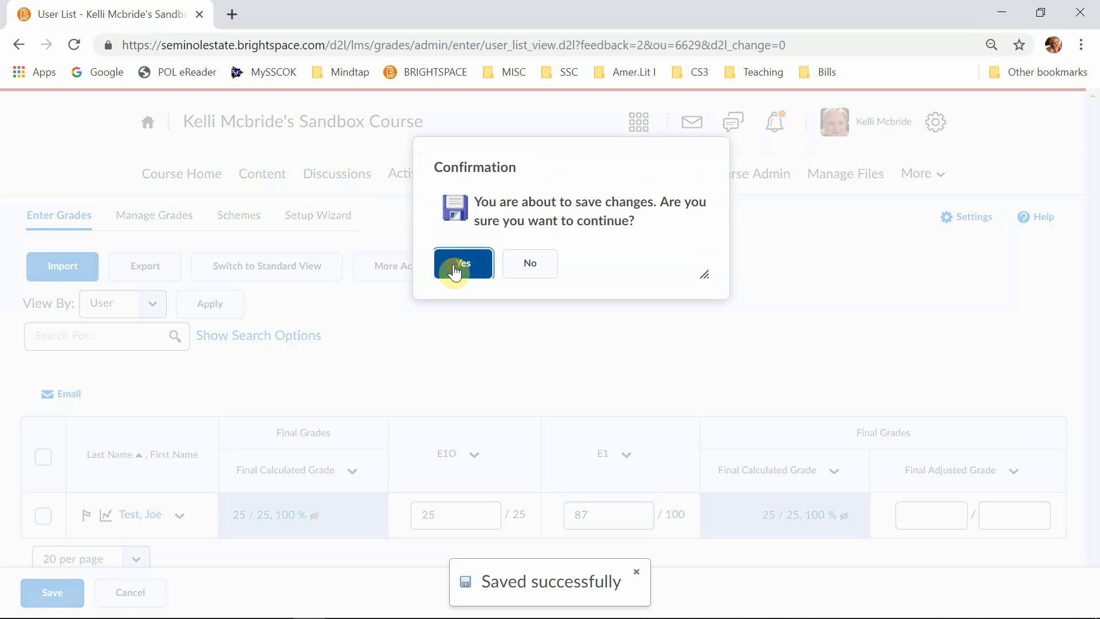
left_click(456, 244)
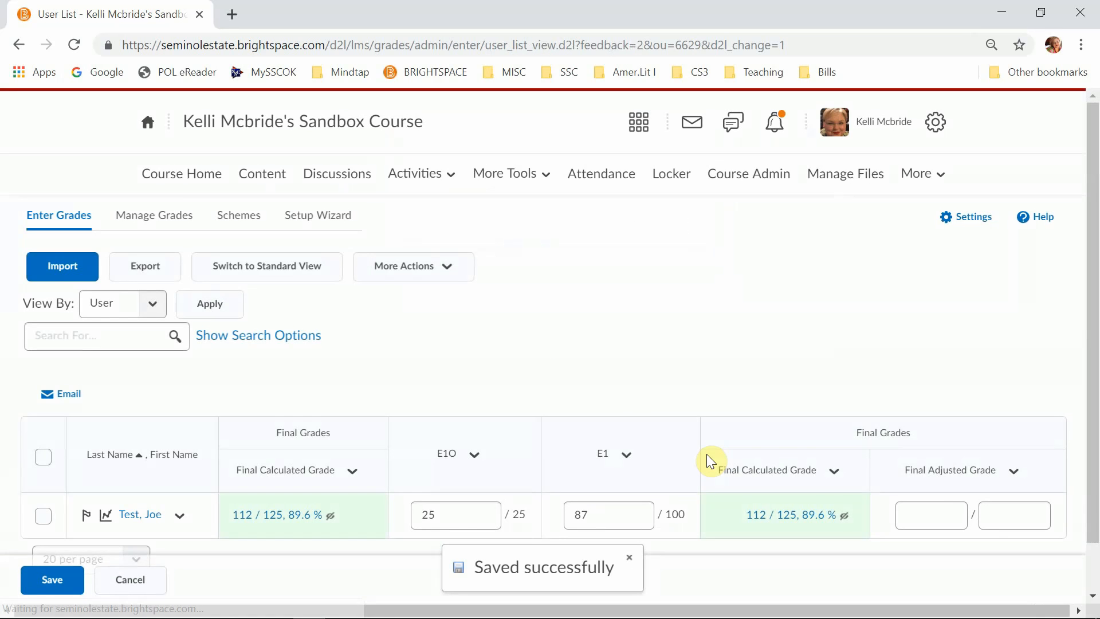
- Open the test student's individual grade page, review the final grade and both essay grades, and save and close the page
left_click(158, 516)
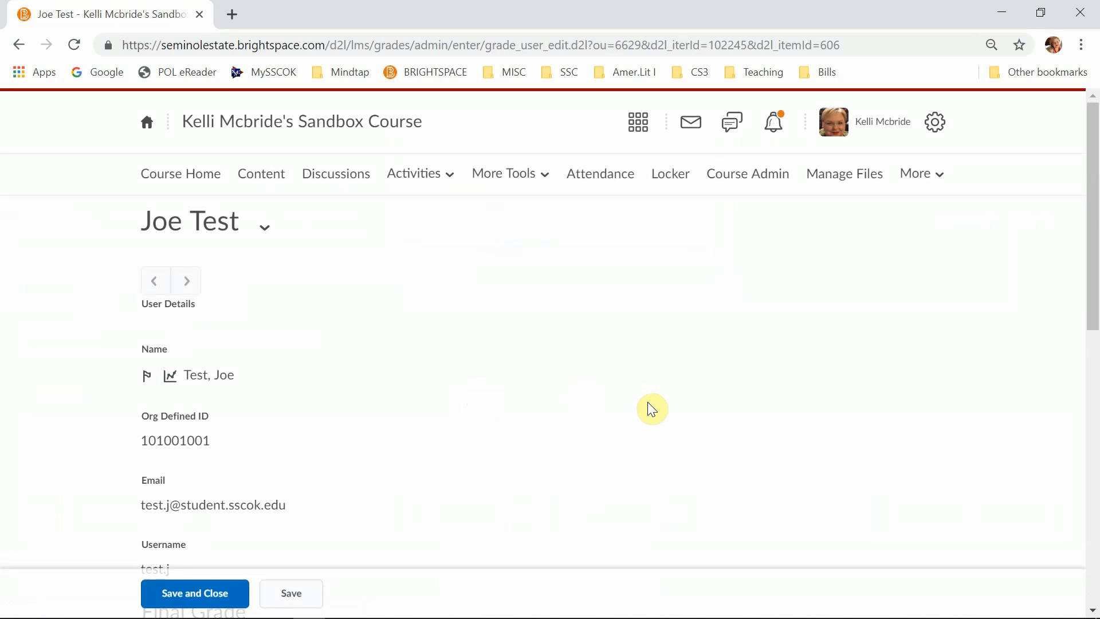
scroll(652, 409, "down", 10)
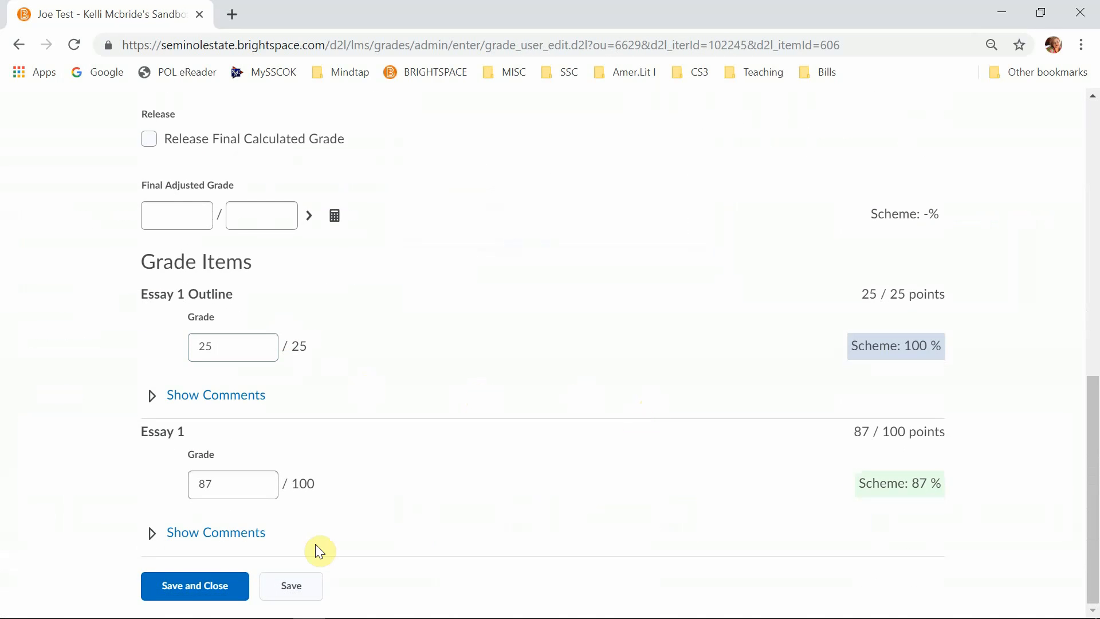
left_click(209, 590)
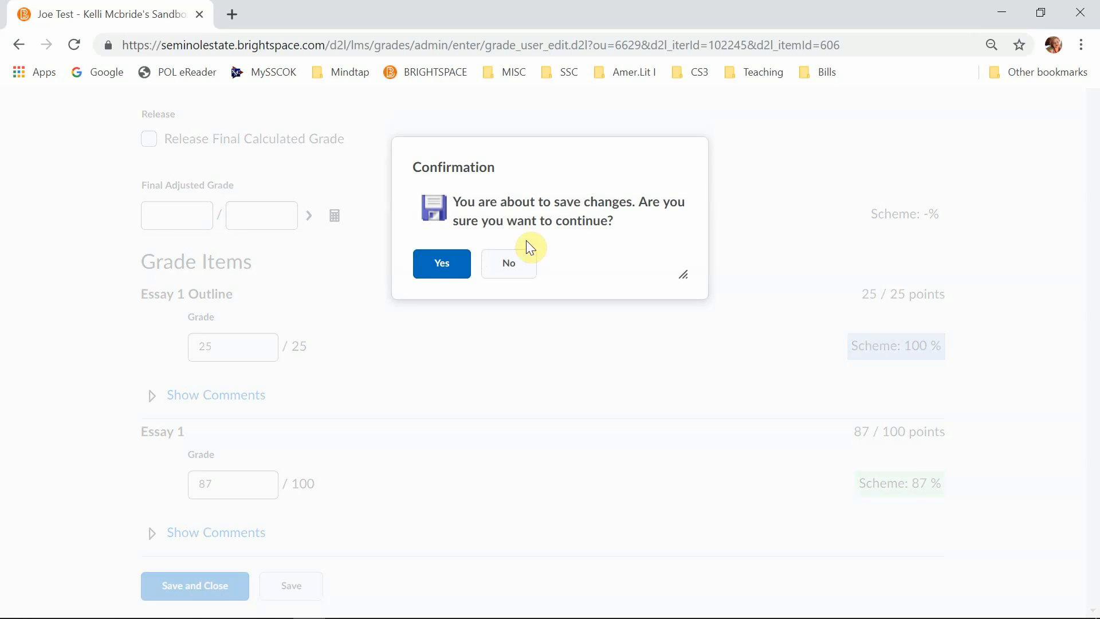
left_click(525, 263)
scroll(522, 410, "up", 10)
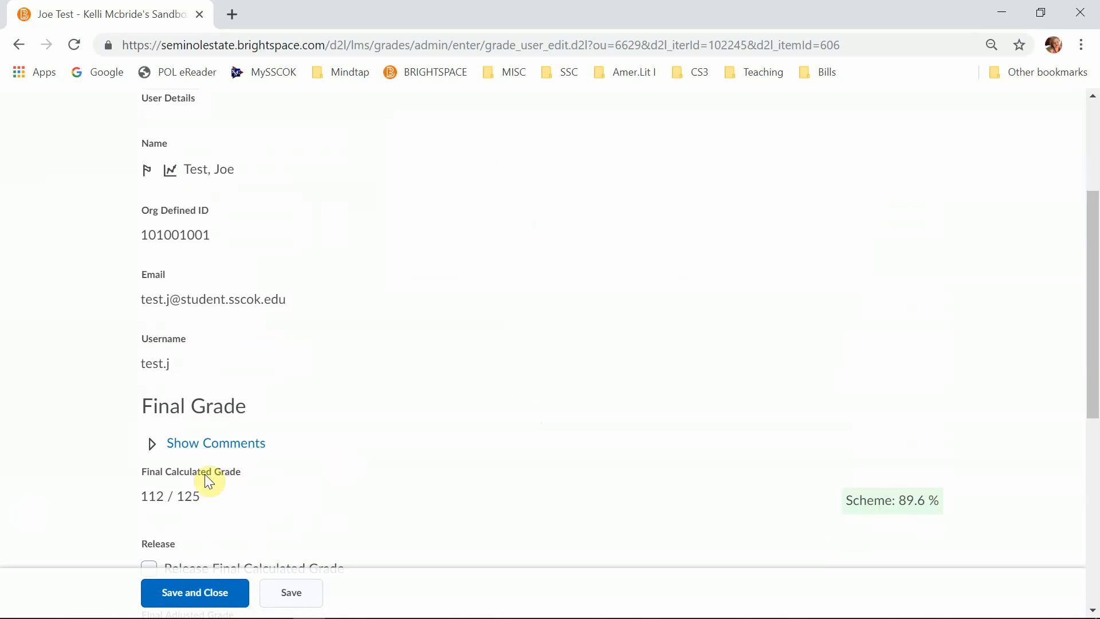
scroll(241, 490, "down", 7)
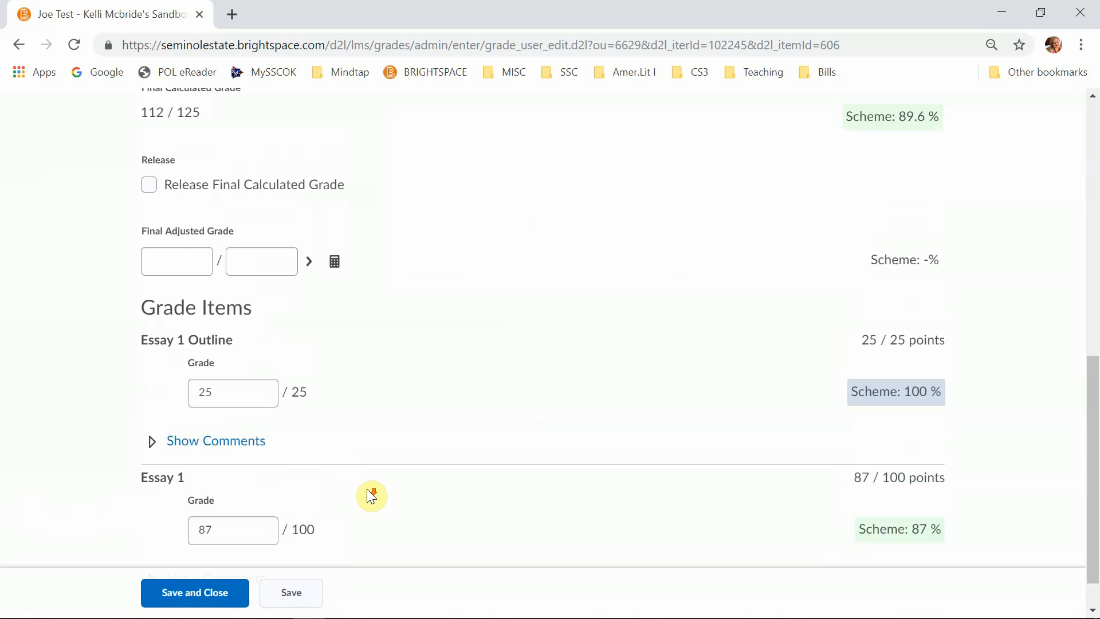
left_click(184, 585)
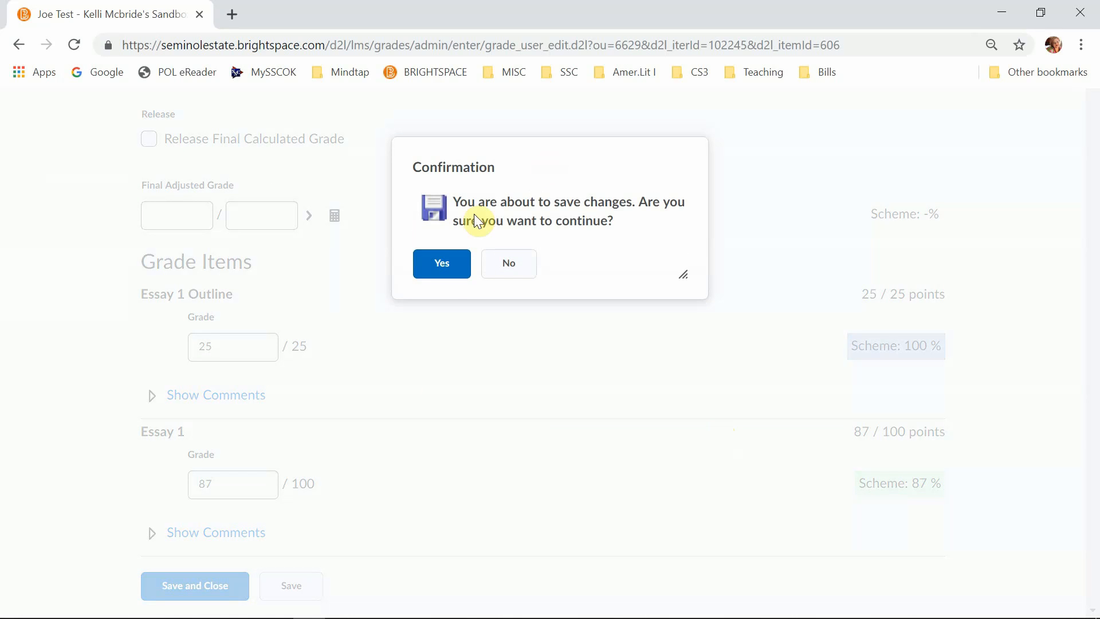
left_click(443, 267)
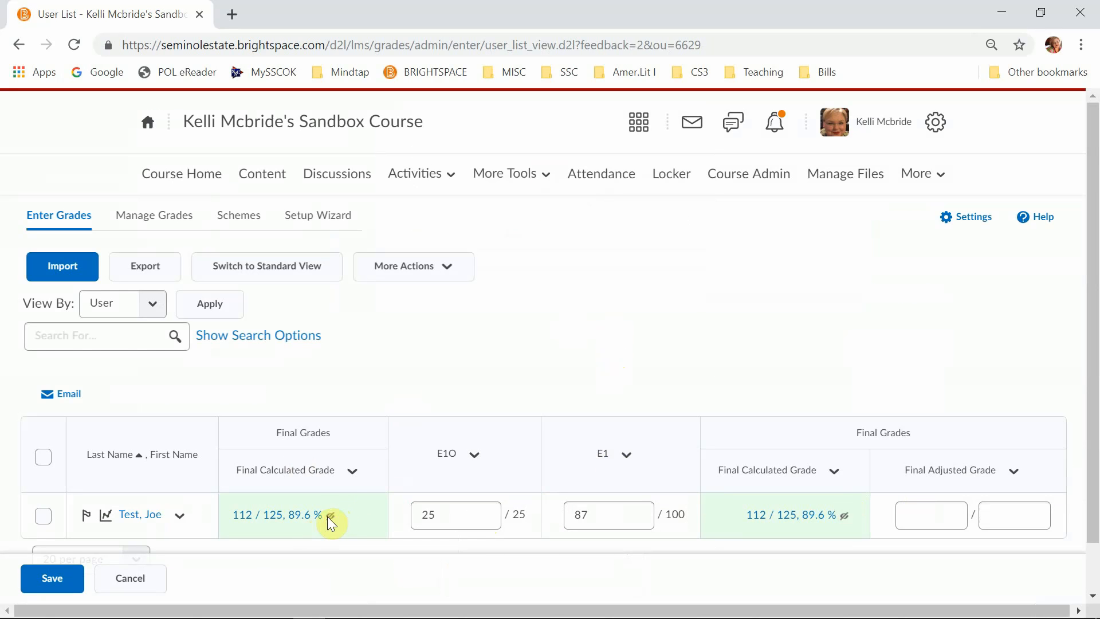
- Check the release status of the test student's final grade and open Grade All for the Final Calculated Grade column
mouse_move(331, 515)
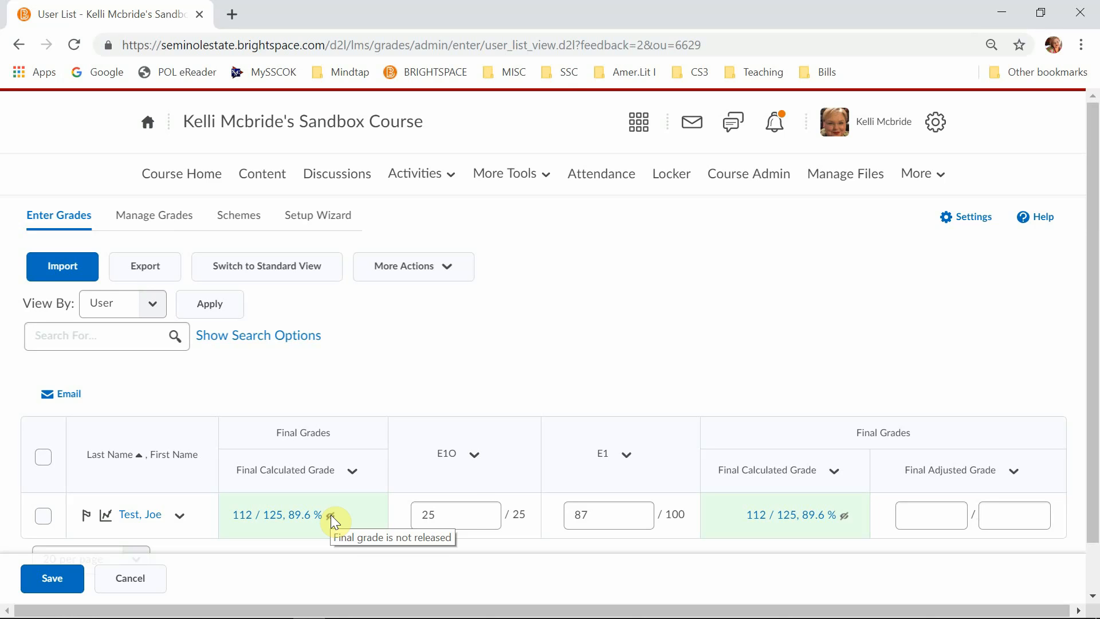
left_click(352, 472)
scroll(355, 477, "down", 1)
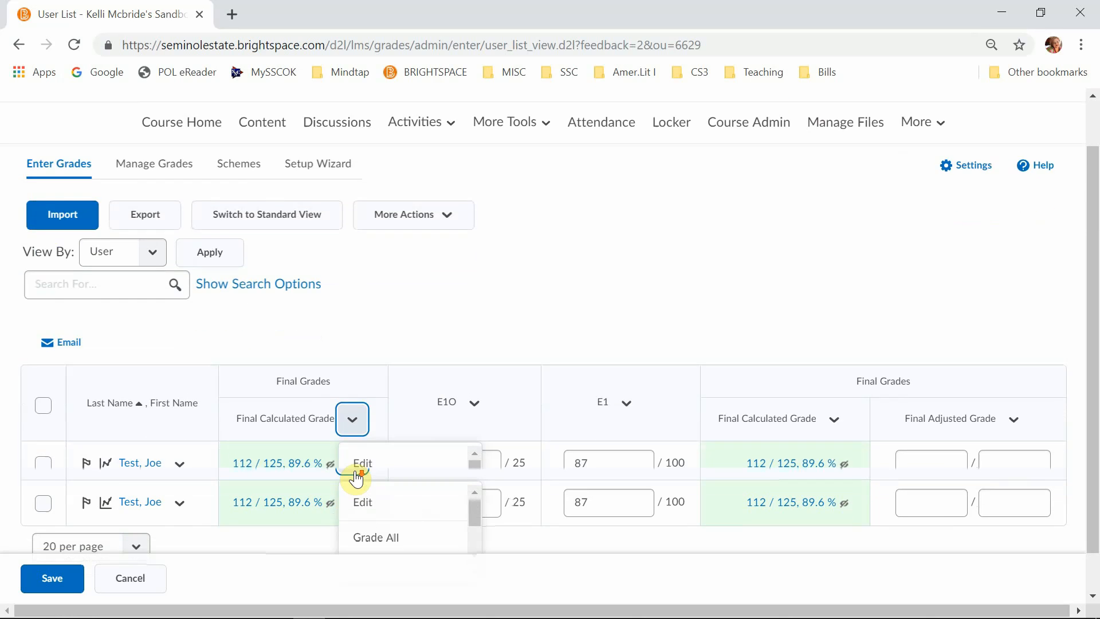
scroll(445, 478, "down", 1)
scroll(446, 477, "up", 1)
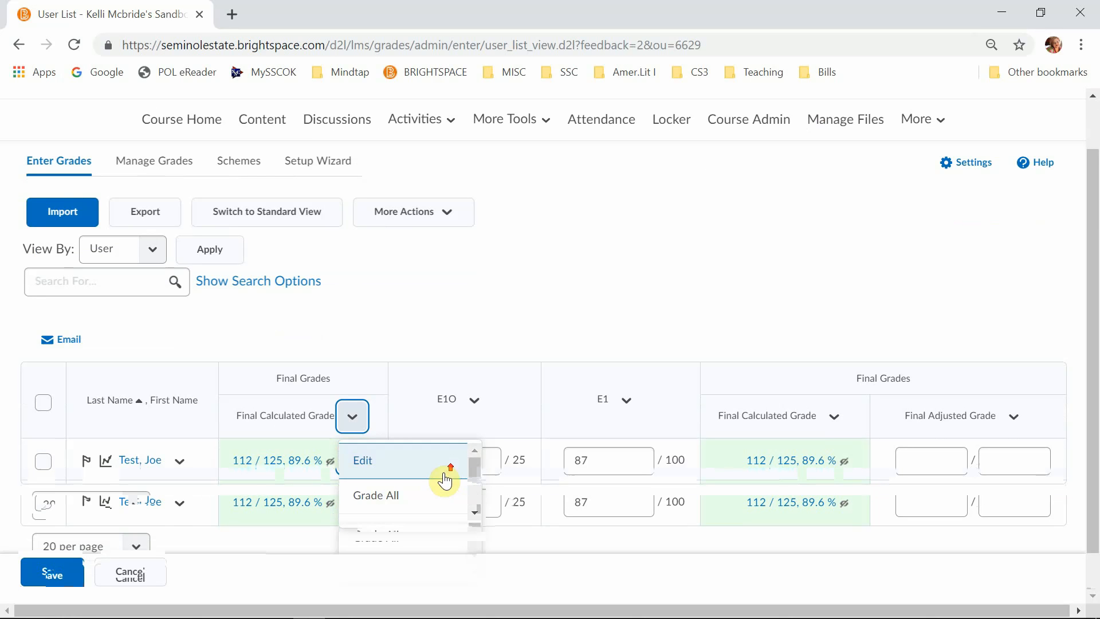
left_click(386, 507)
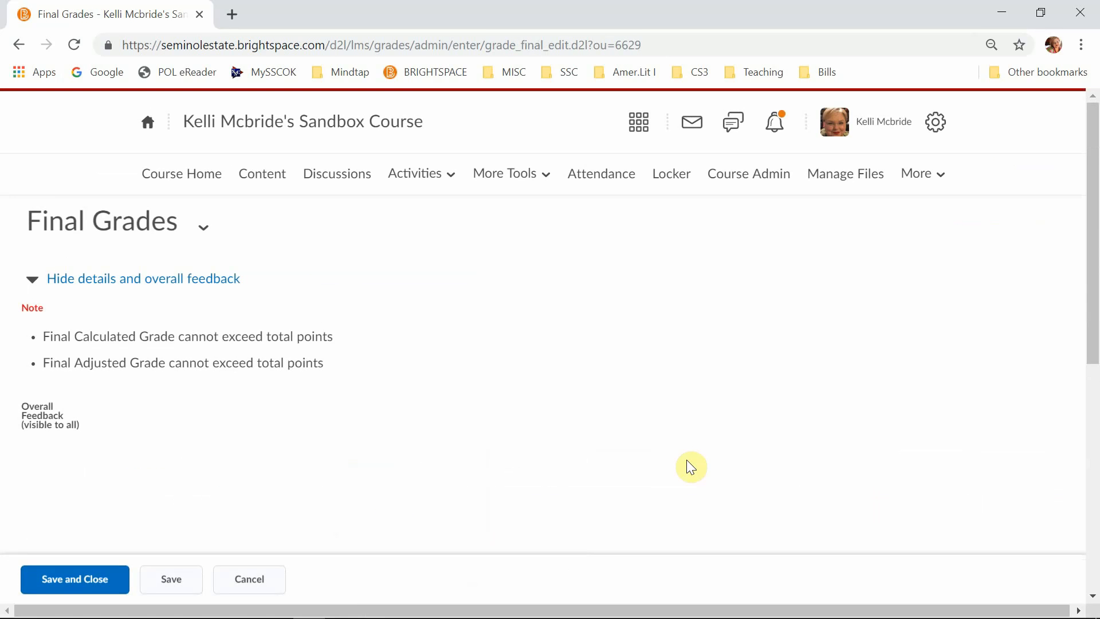
scroll(757, 385, "down", 5)
scroll(756, 389, "down", 1)
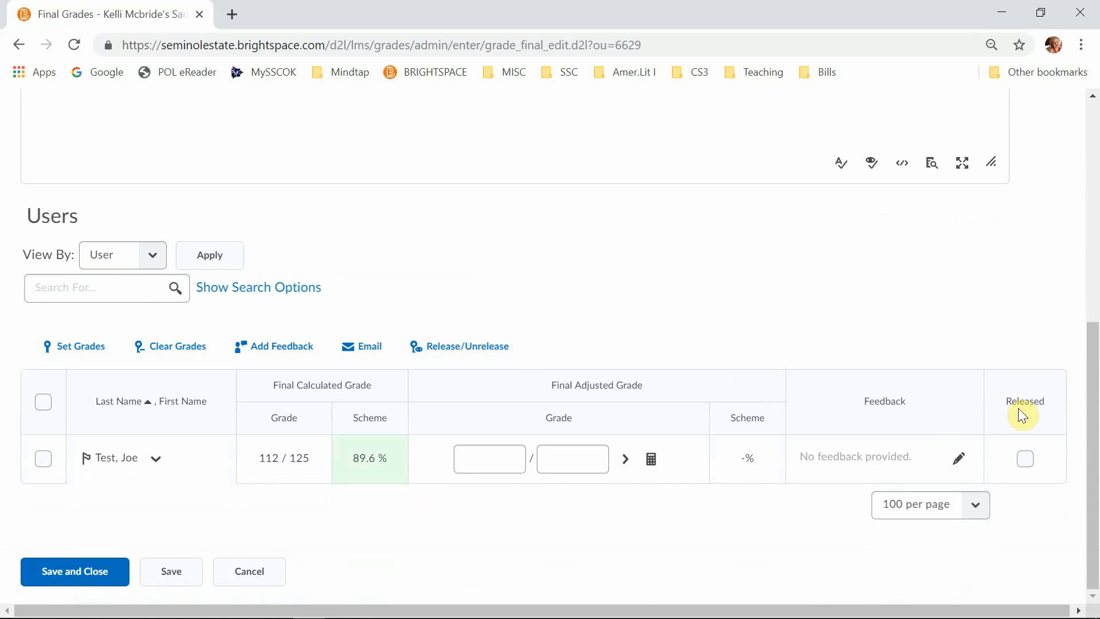
- Mark the final grade as released, toggle release off and on again for all selected users, and save and close
left_click(1025, 460)
left_click(44, 402)
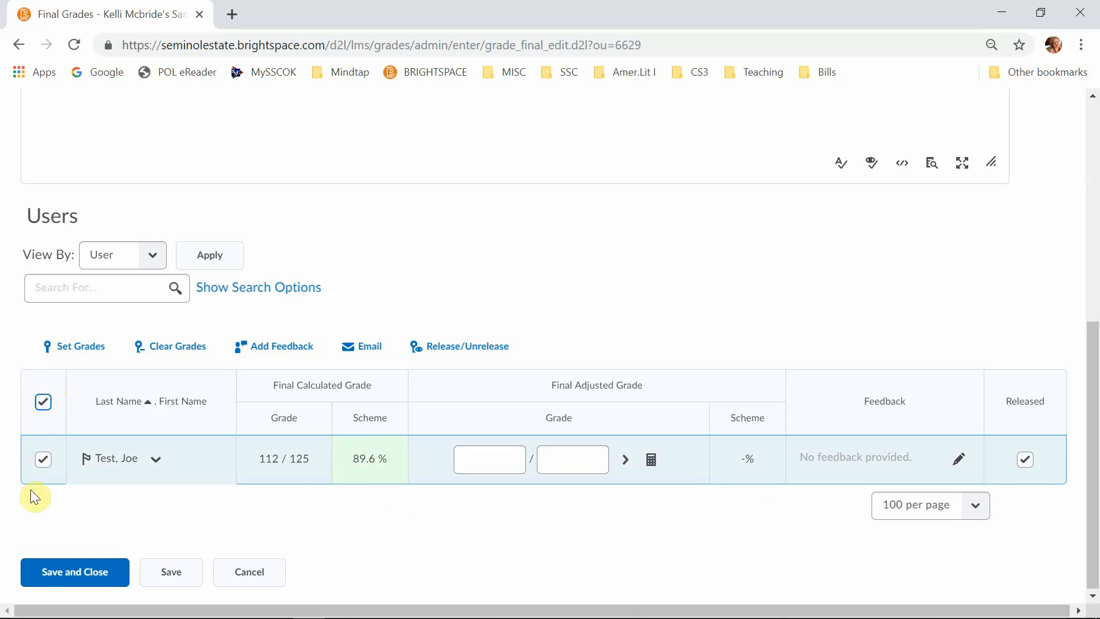
left_click(488, 350)
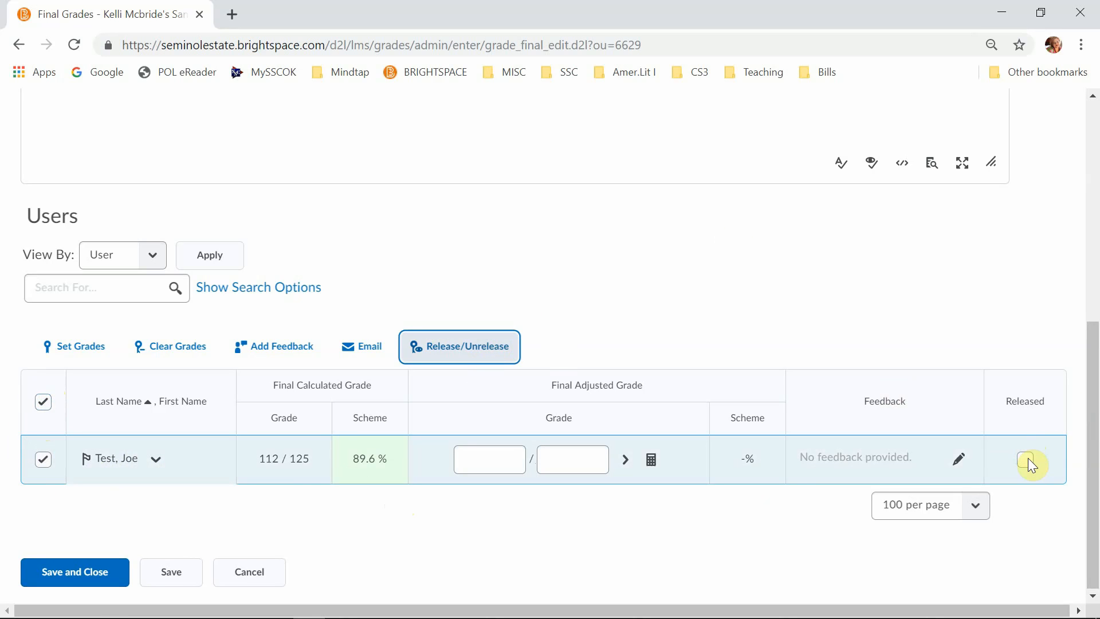
left_click(468, 350)
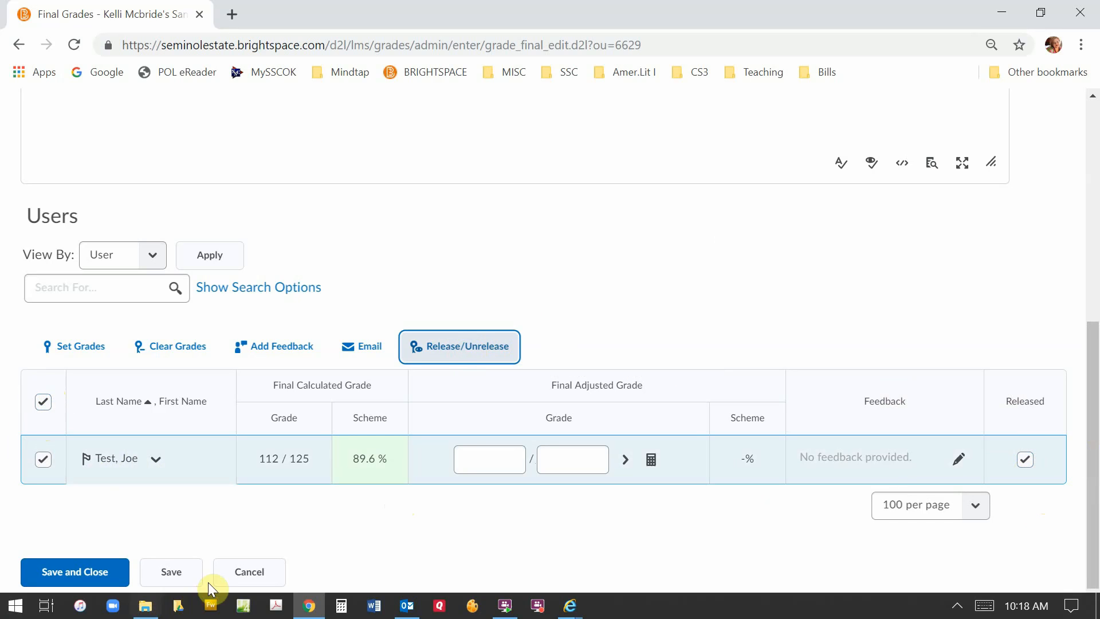
left_click(56, 586)
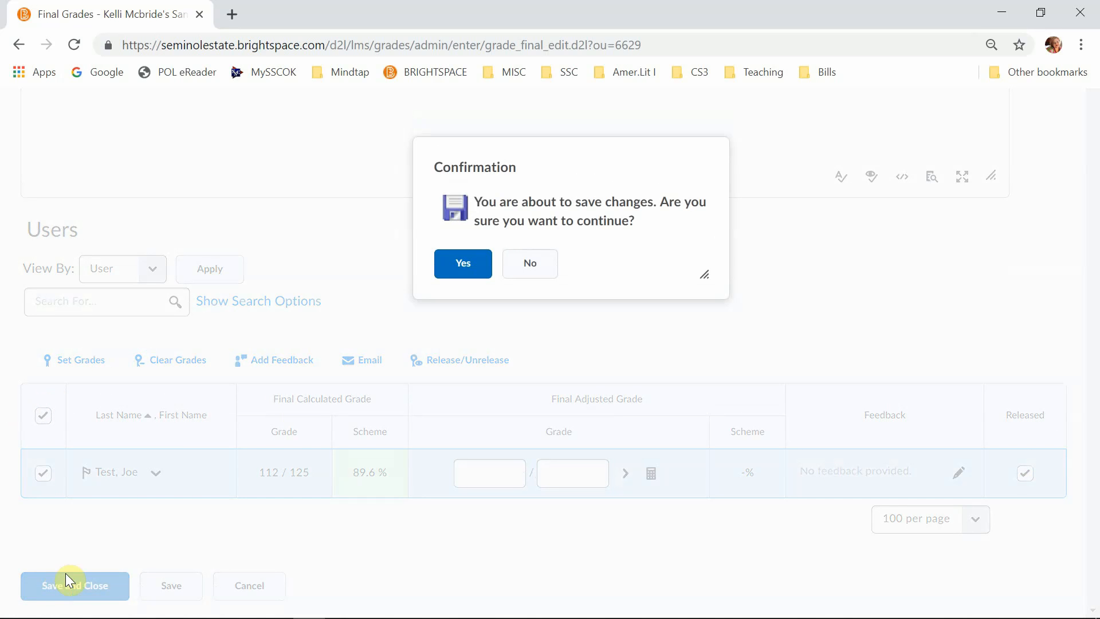
left_click(458, 269)
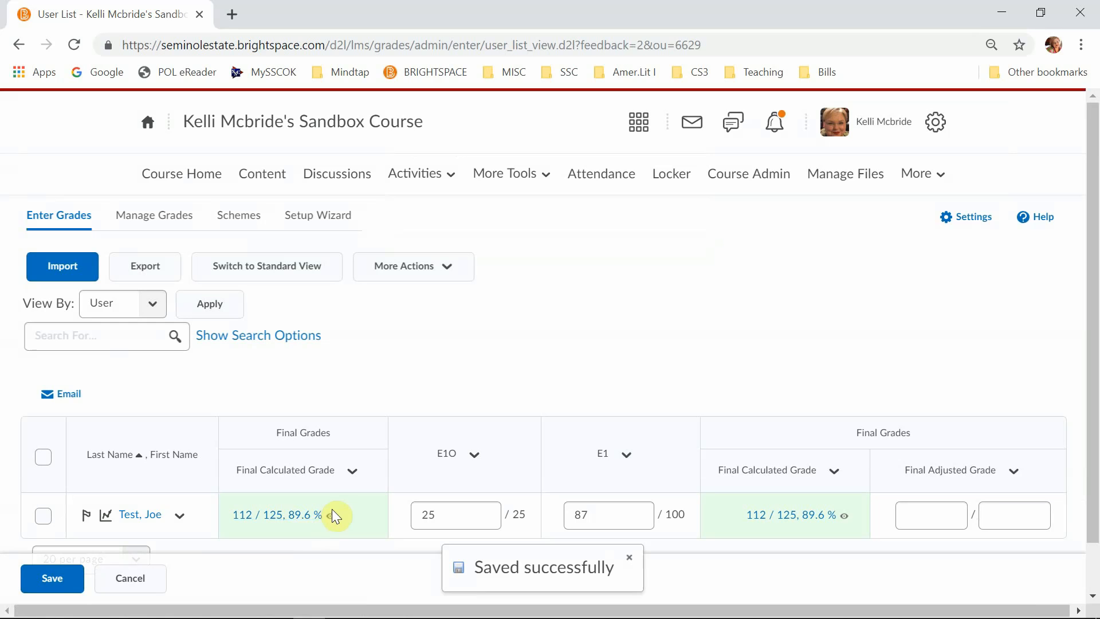
- Edit the Final Calculated Grade column to use the KM grade scheme, and save and close its properties
left_click(352, 470)
left_click(373, 523)
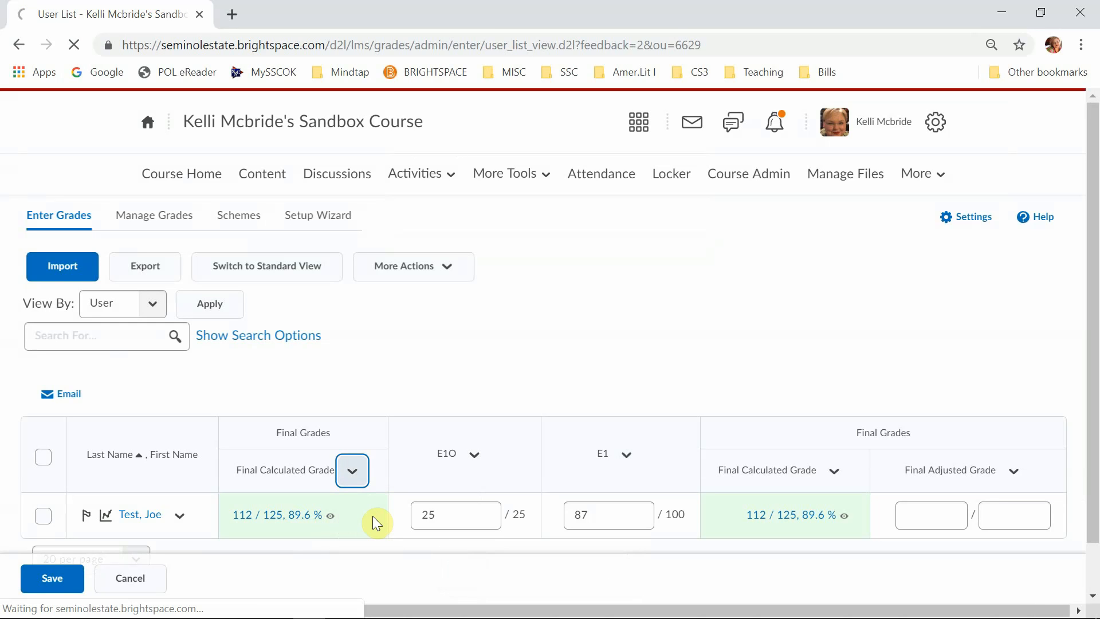
scroll(491, 466, "down", 9)
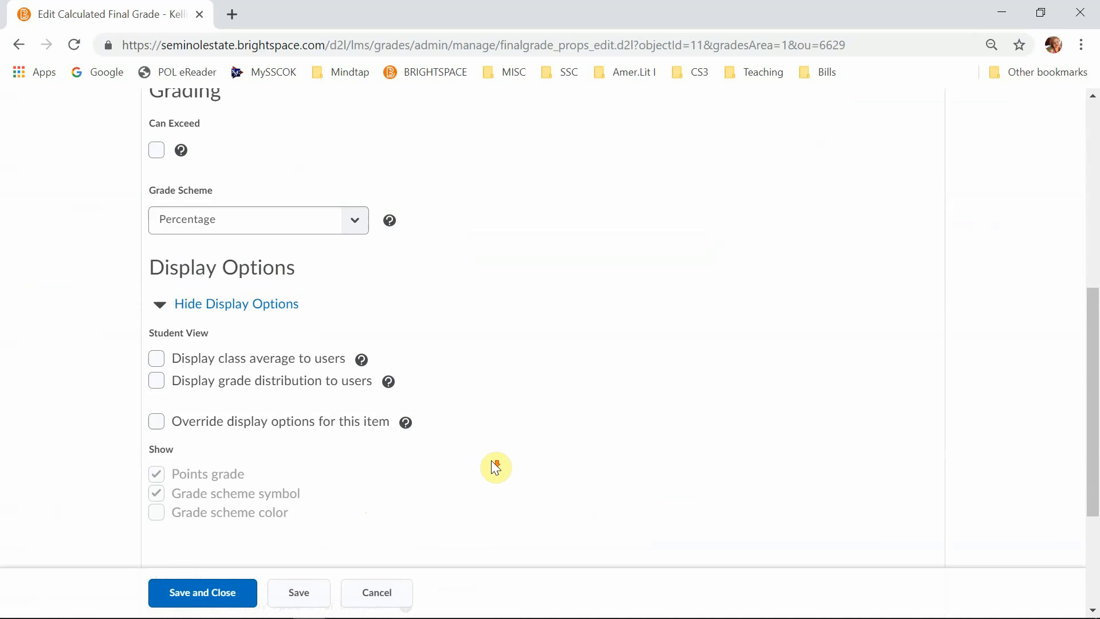
scroll(495, 467, "up", 4)
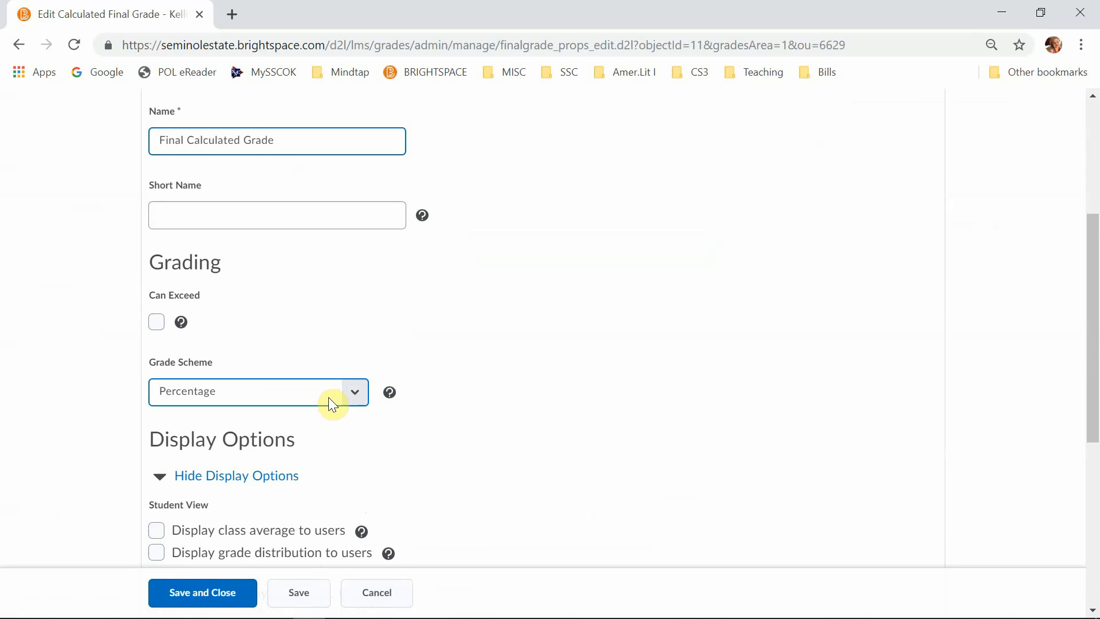
left_click(350, 393)
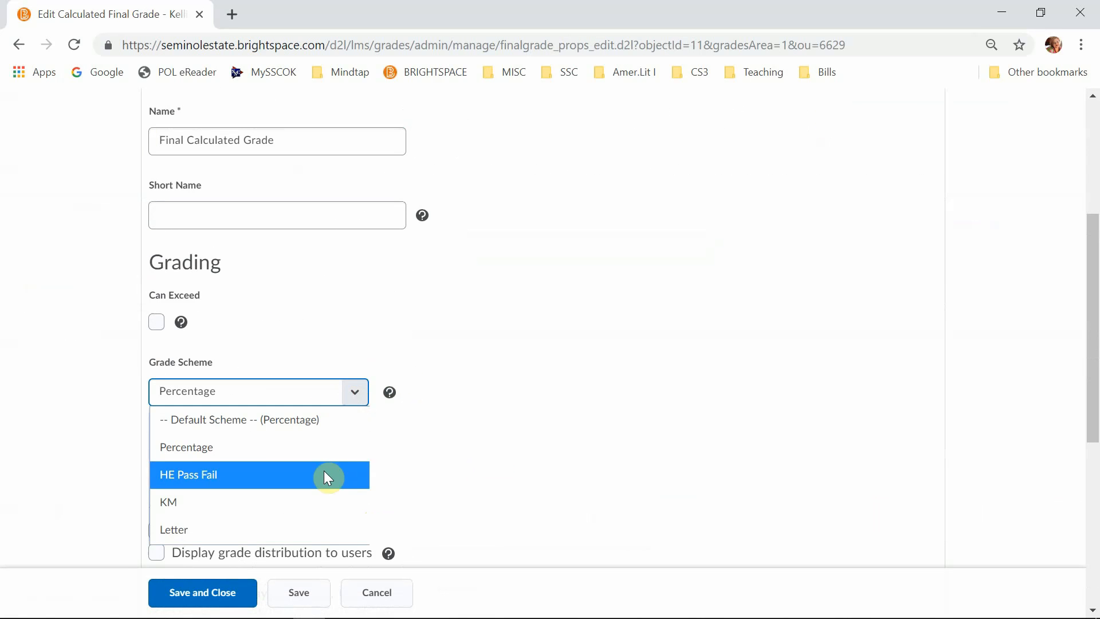
left_click(323, 501)
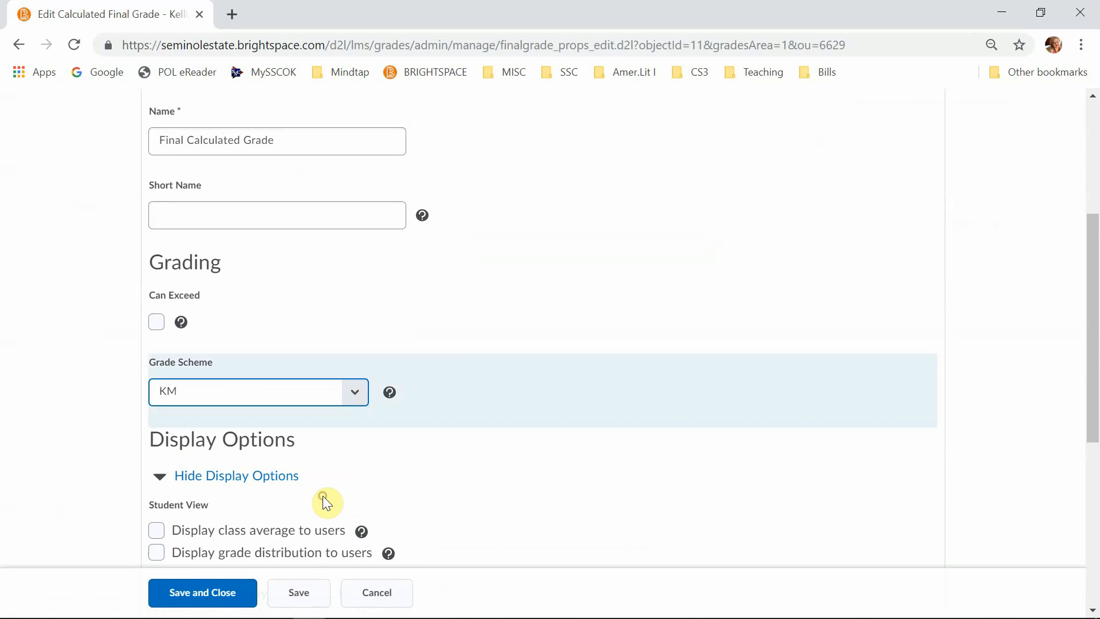
left_click(241, 590)
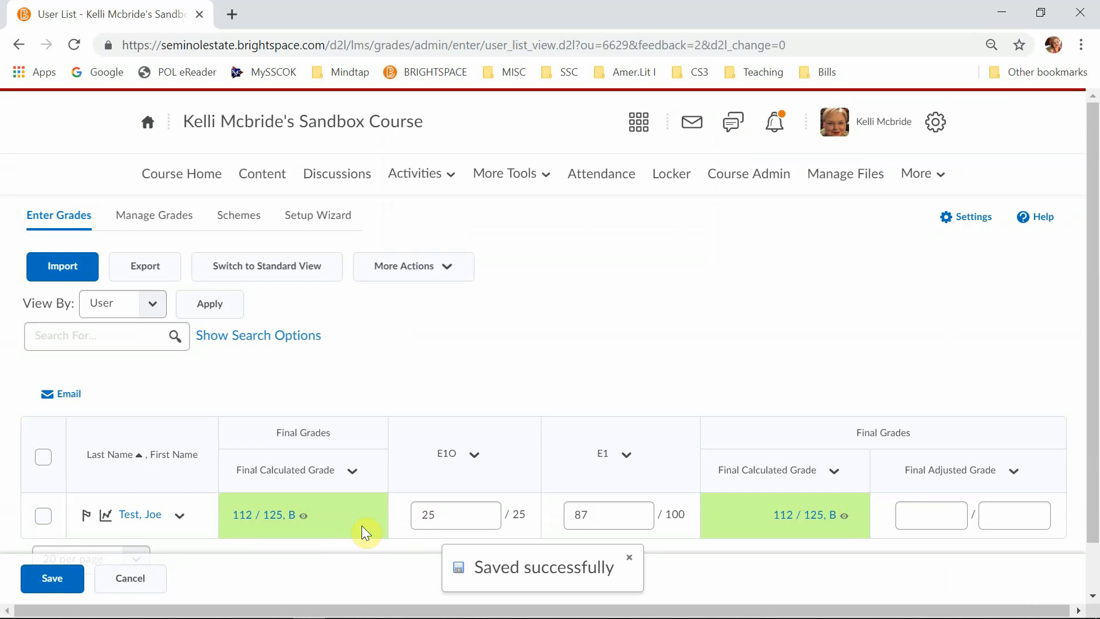
- Reopen the Final Calculated Grade column's properties and rename it Course Grade
scroll(361, 530, "down", 1)
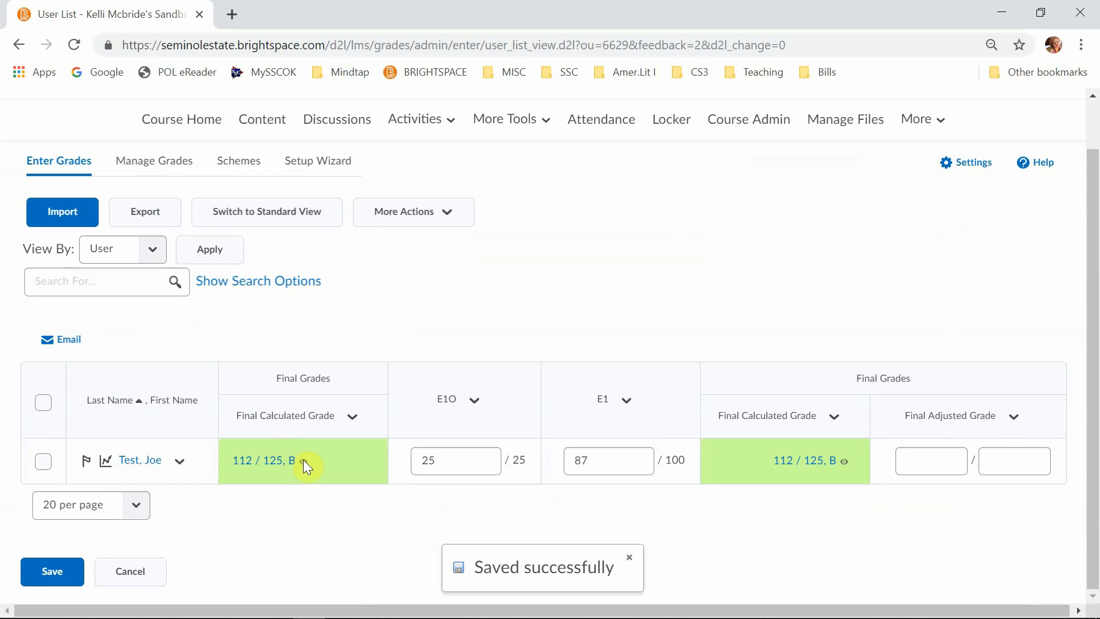
left_click(354, 418)
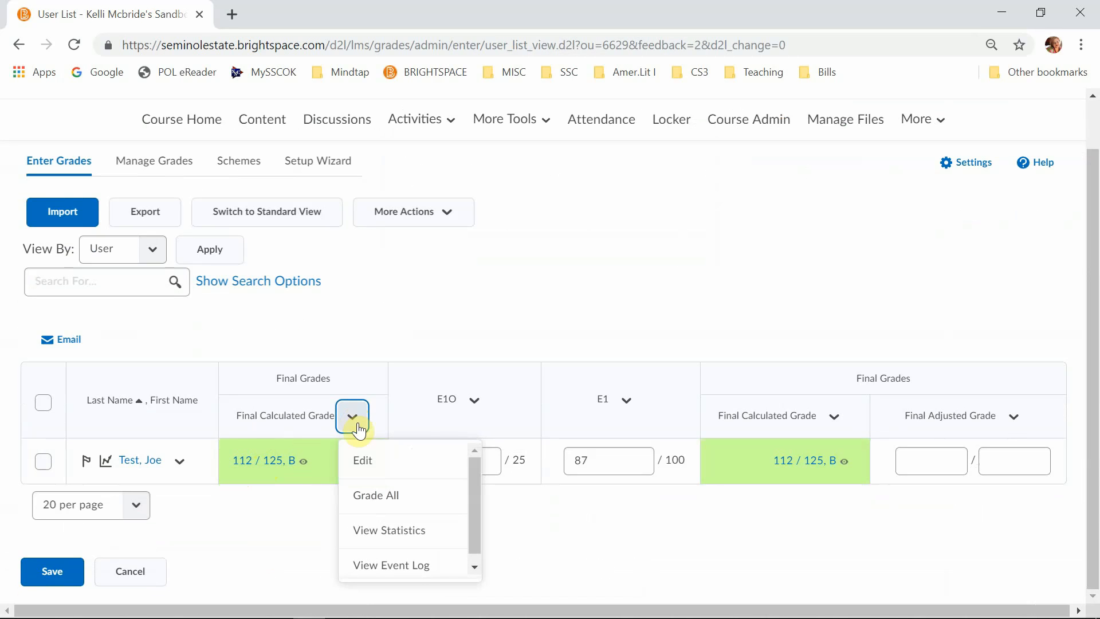
left_click(365, 462)
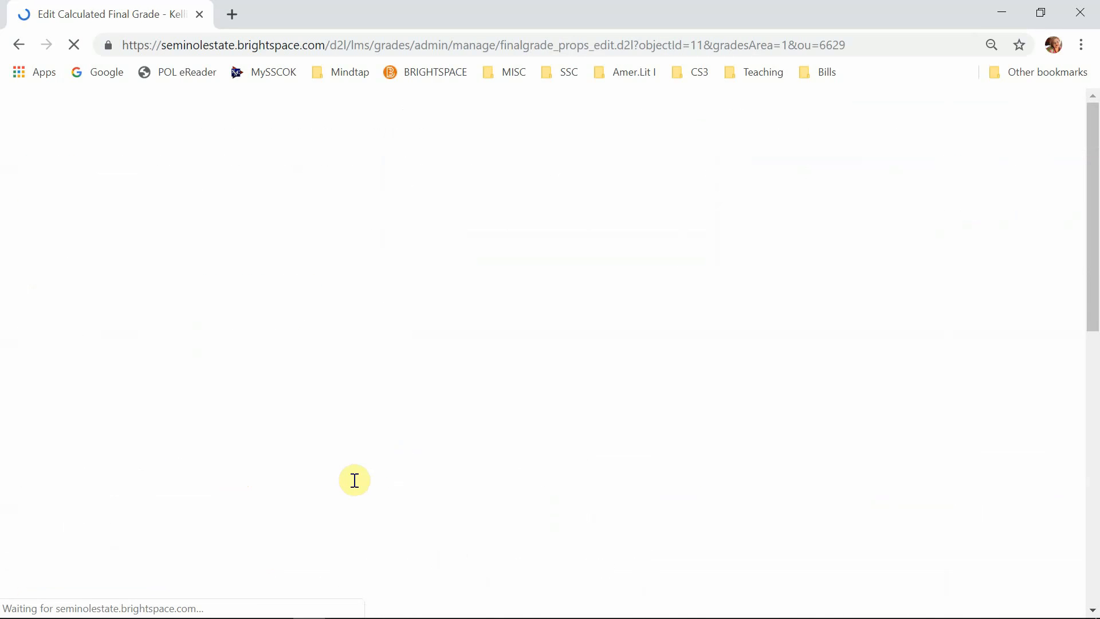
scroll(327, 487, "down", 7)
scroll(326, 486, "up", 7)
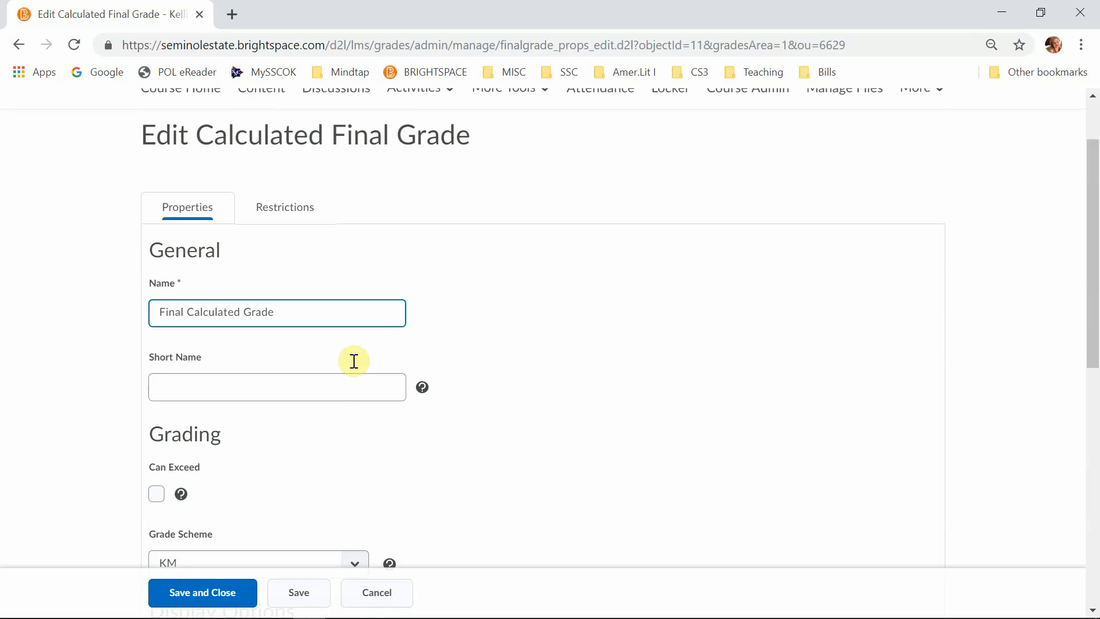
triple_click(297, 397)
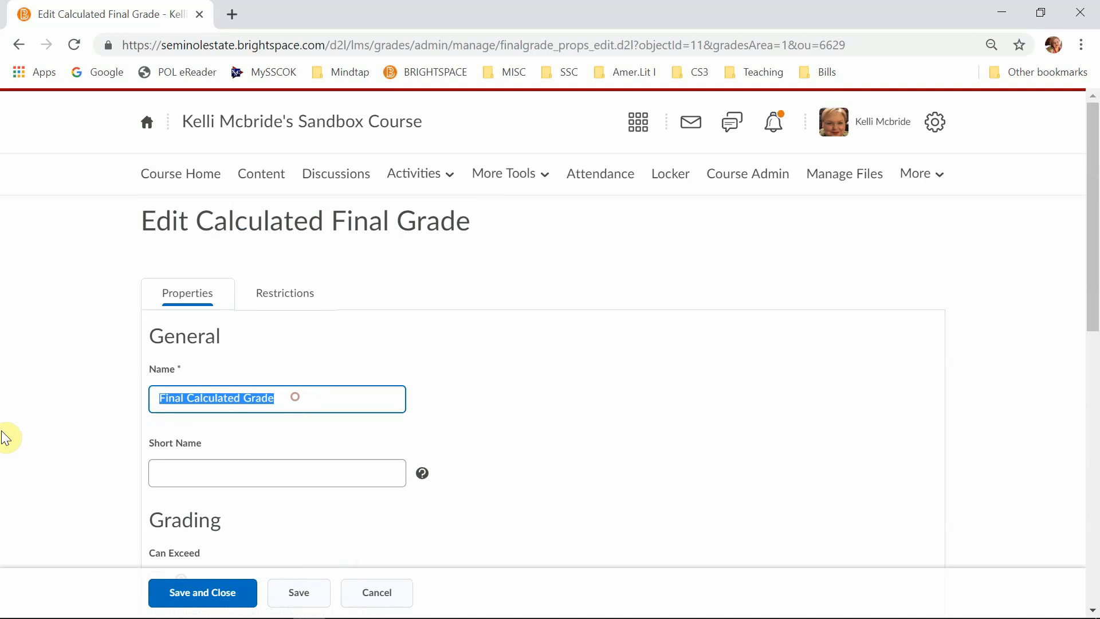
type("Course Grade")
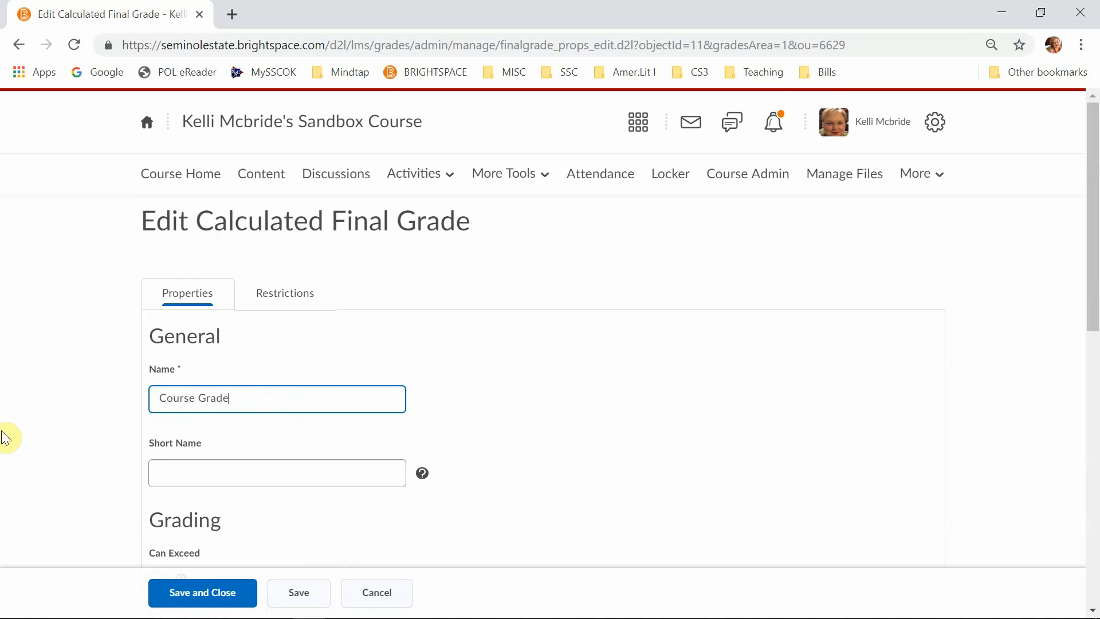
scroll(216, 423, "down", 4)
scroll(310, 268, "up", 4)
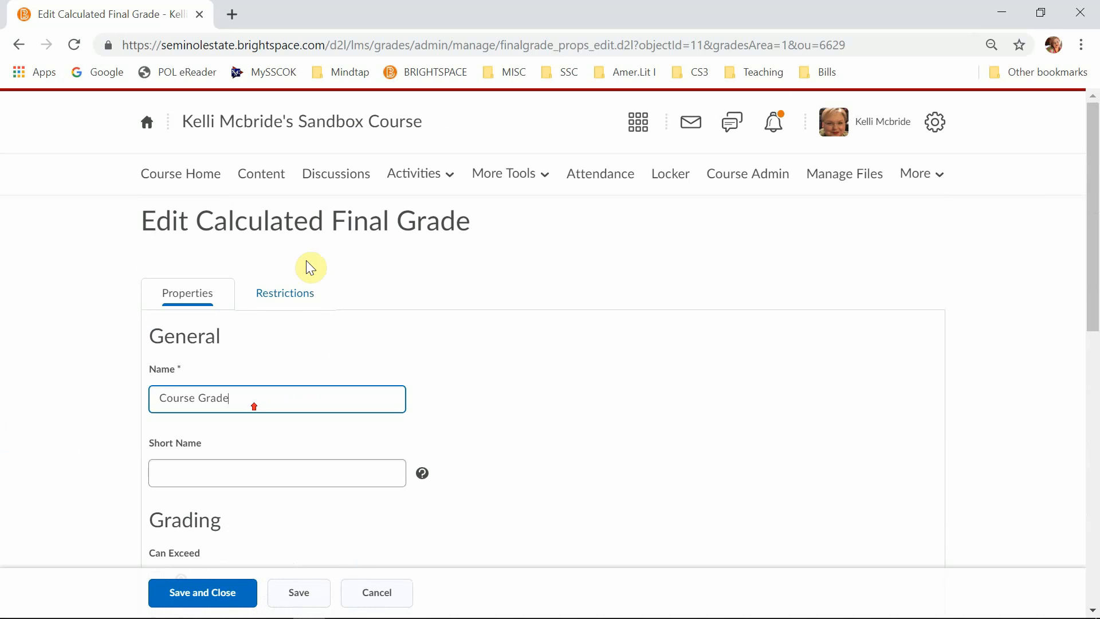
- View the release conditions for the calculated final grade, and return to its grading and display properties
left_click(295, 295)
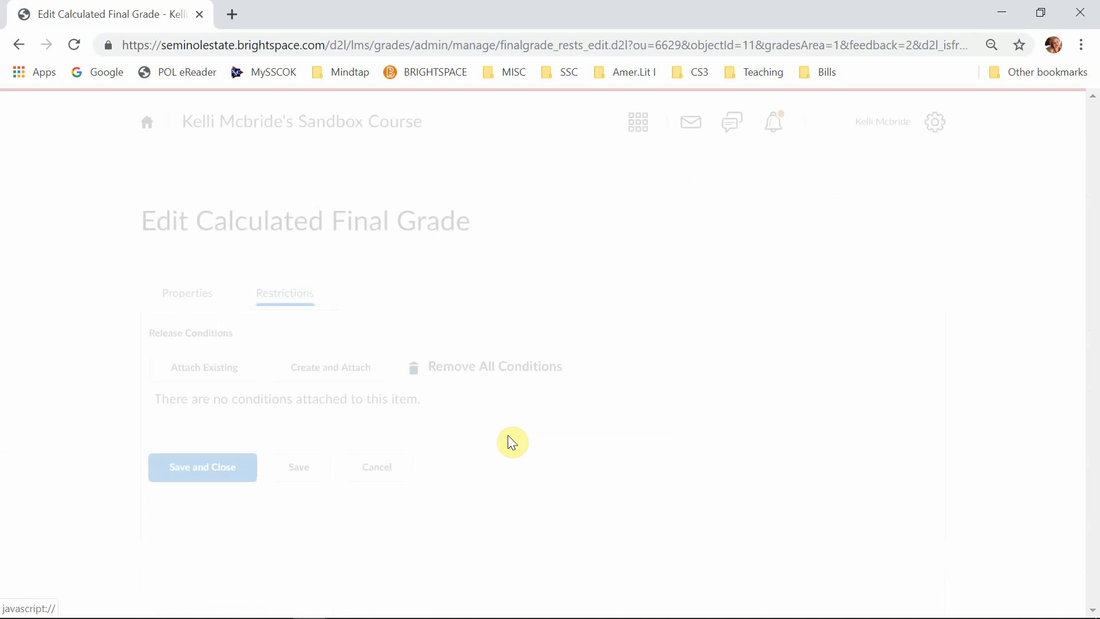
left_click(191, 298)
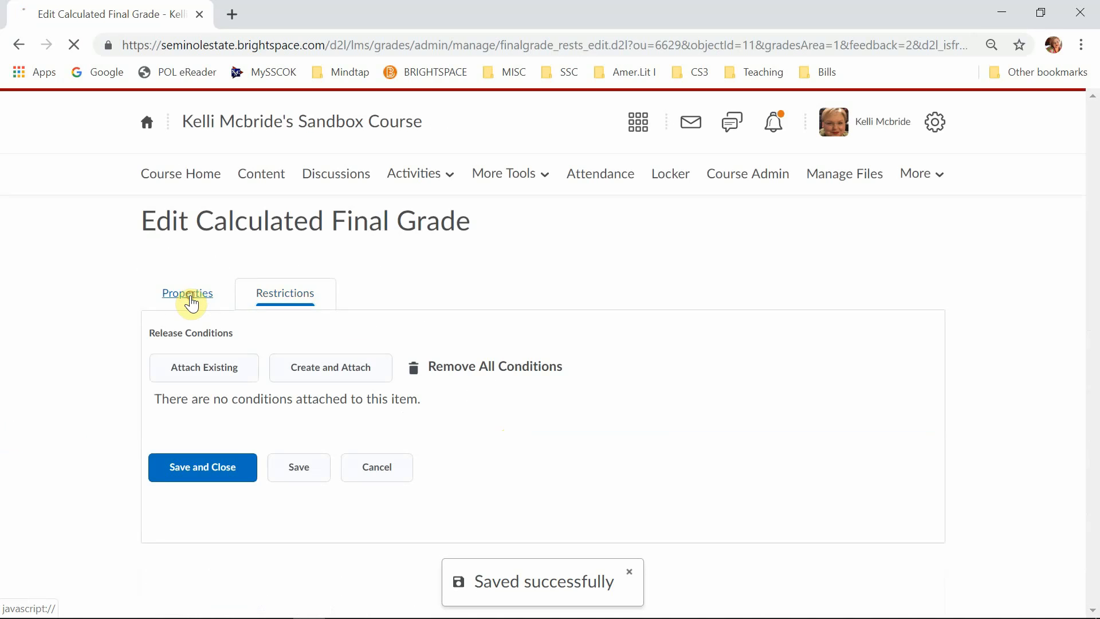
scroll(83, 504, "down", 5)
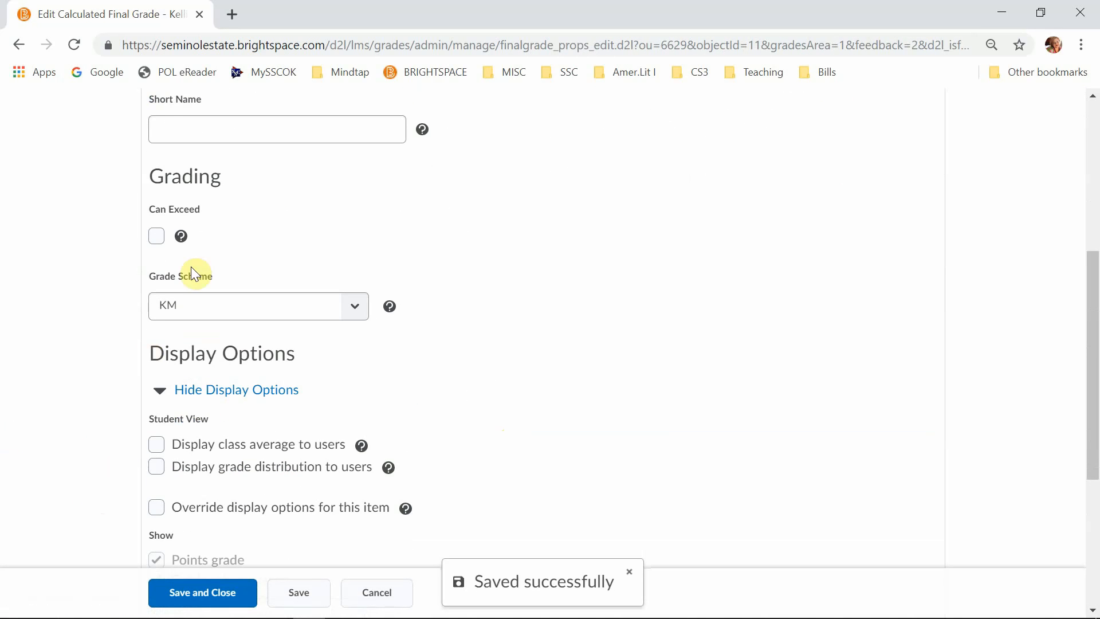
- Leave Can Exceed off and enable displaying the class average to users in the student view
left_click(153, 236)
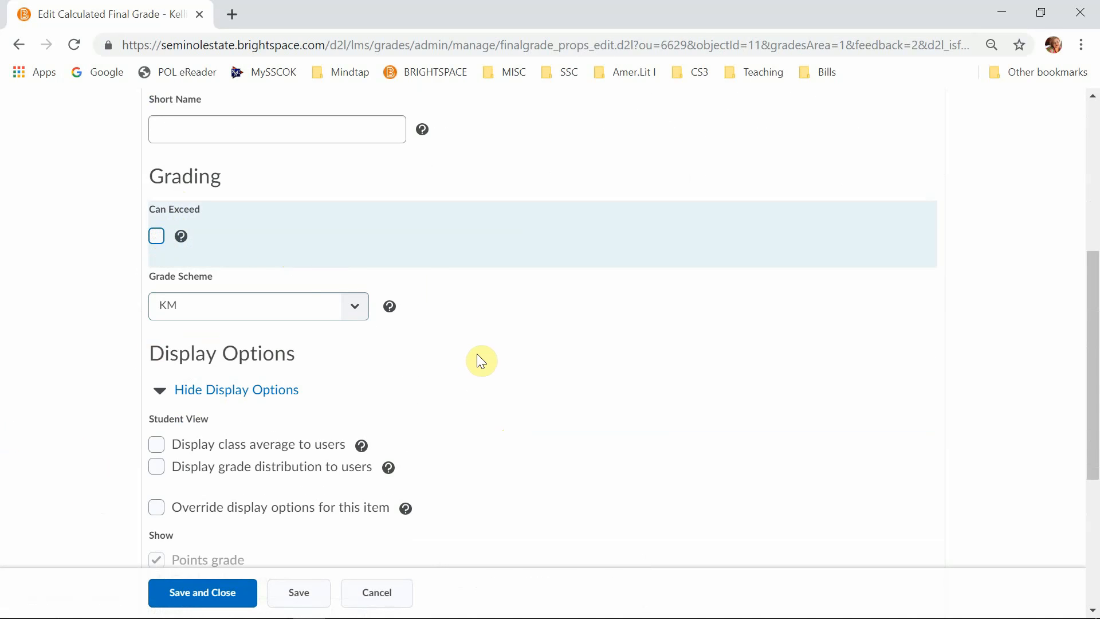
scroll(490, 356, "down", 3)
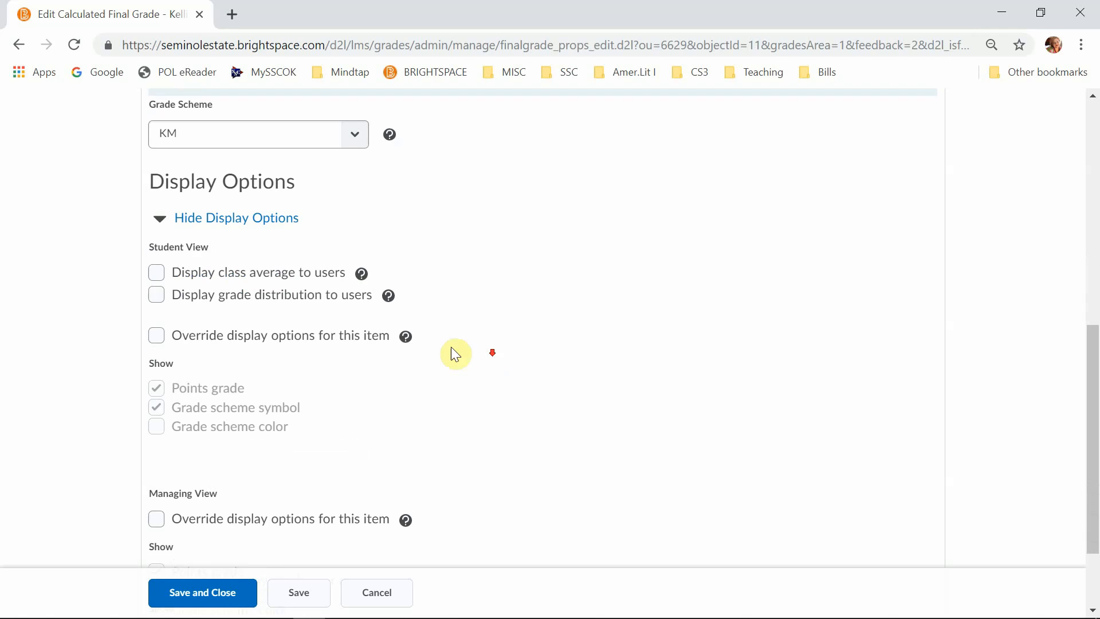
left_click(157, 274)
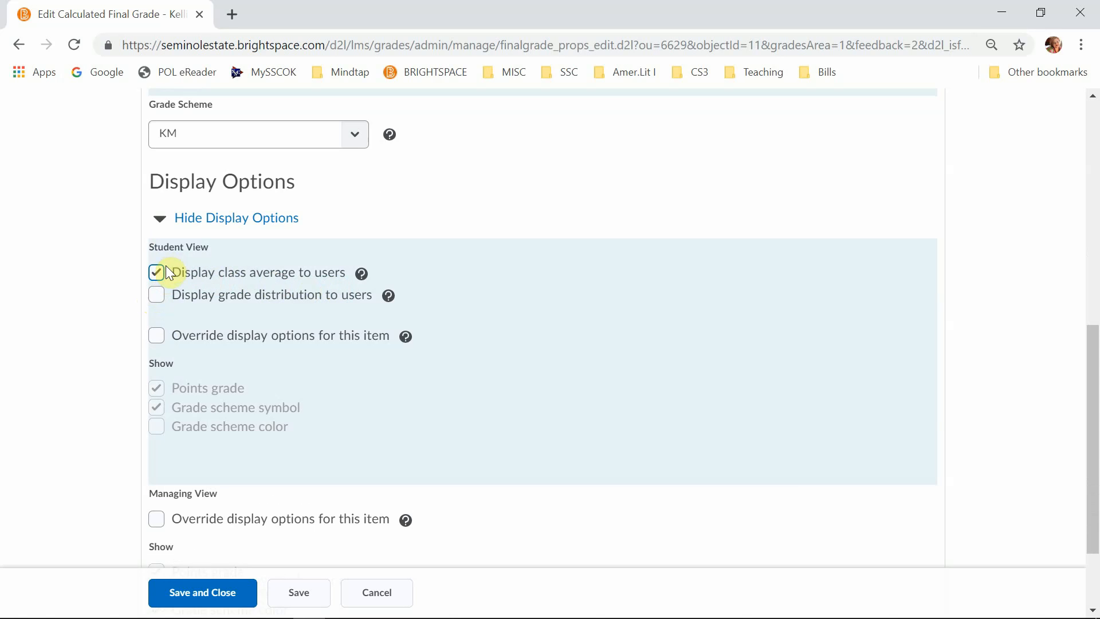
scroll(424, 346, "up", 1)
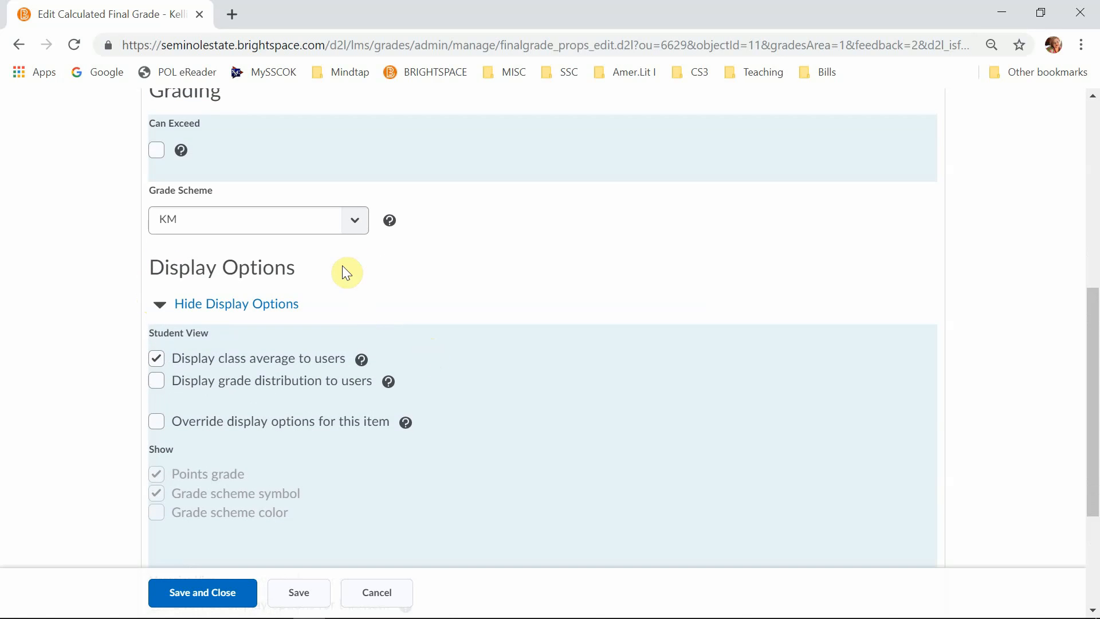
- Set the final grade's scheme to Default Scheme (Percentage), and save and close its properties
left_click(356, 220)
left_click(306, 277)
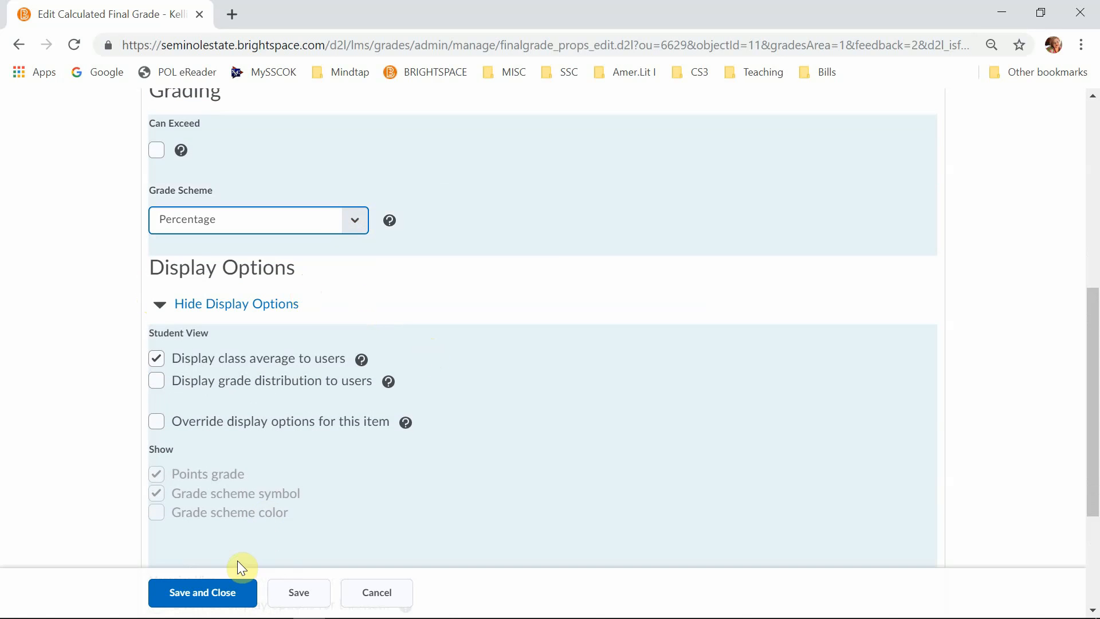
left_click(350, 224)
left_click(331, 245)
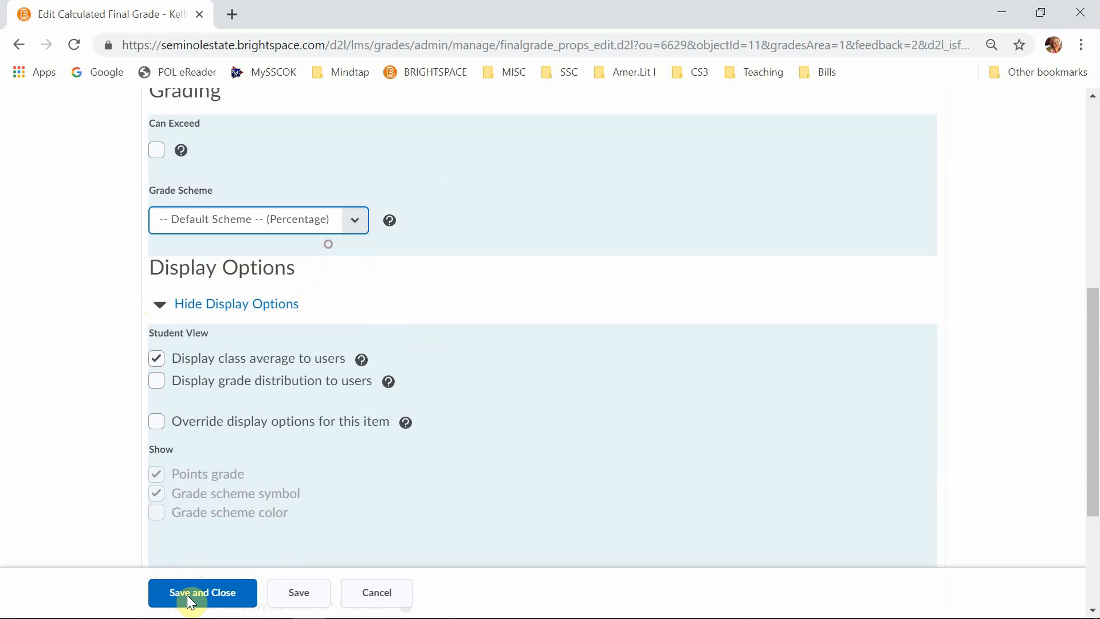
left_click(197, 592)
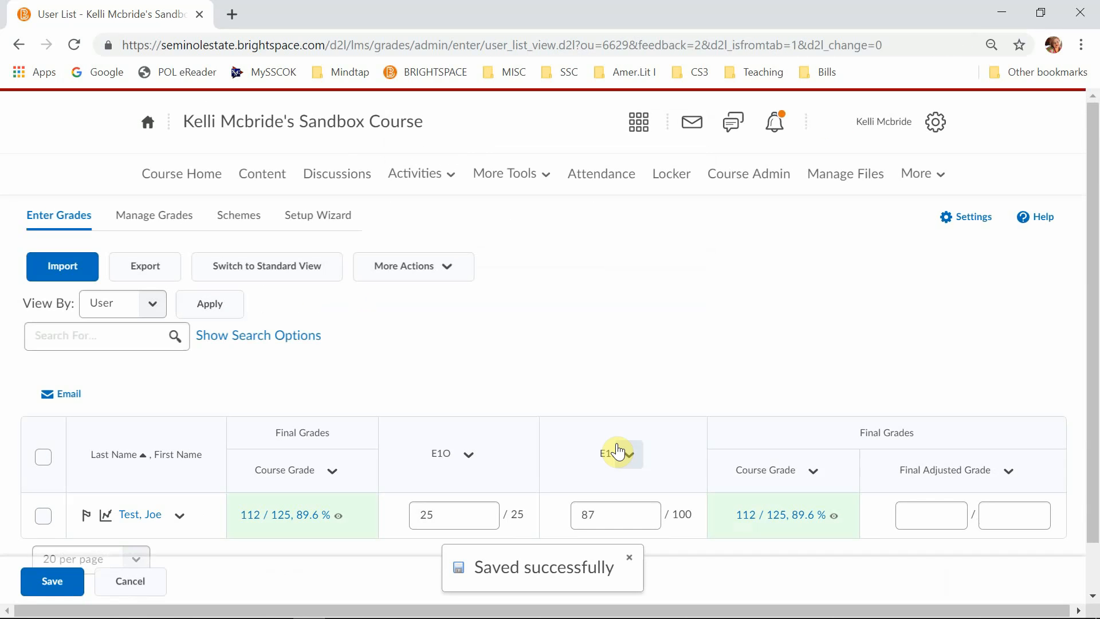
- Switch the grade list to Standard View, look through the grade book's event log, and return to Enter Grades
left_click(264, 268)
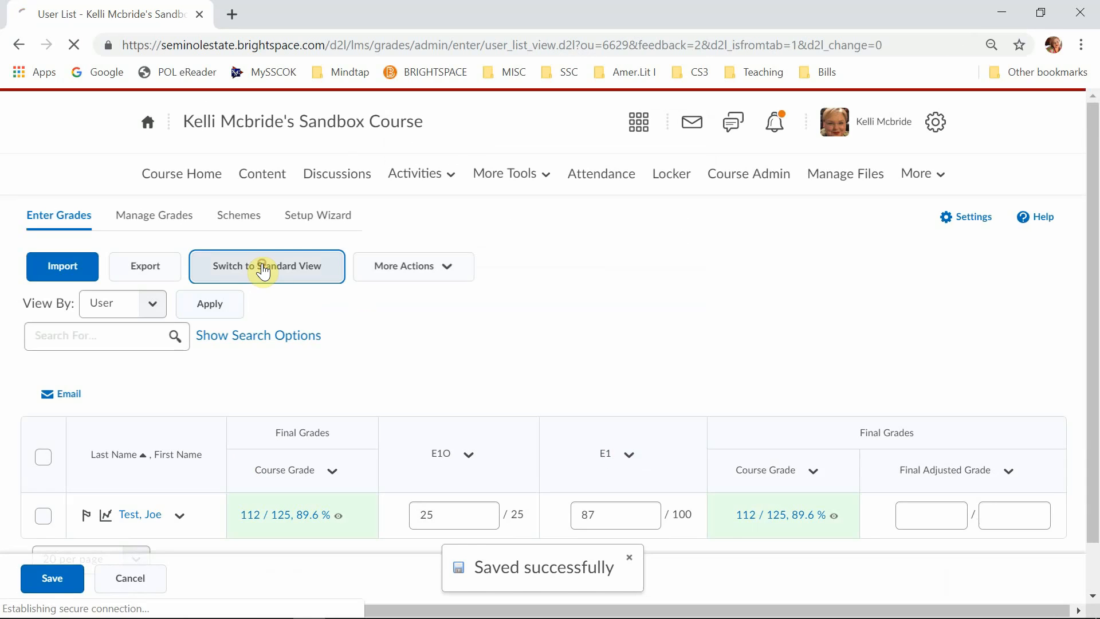
left_click(448, 269)
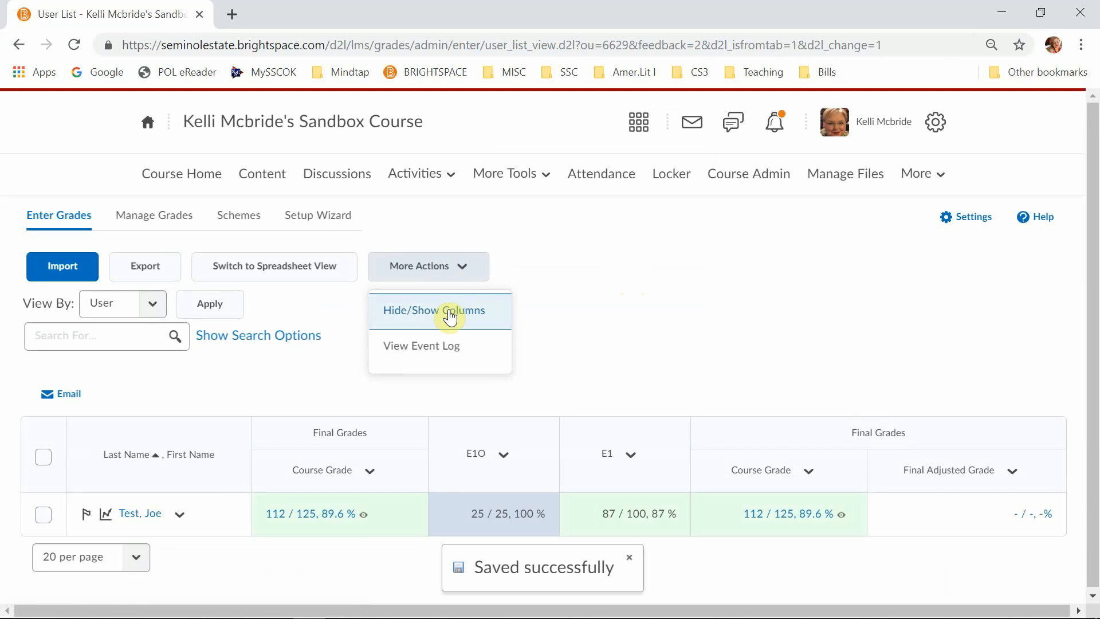
left_click(444, 349)
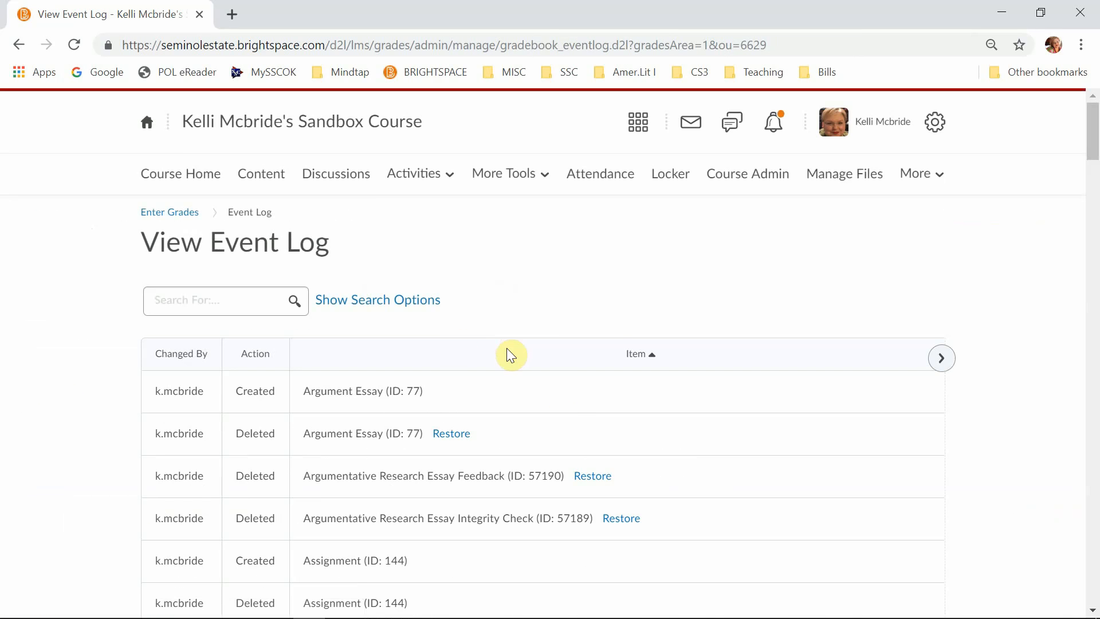
scroll(310, 431, "down", 10)
scroll(314, 427, "up", 10)
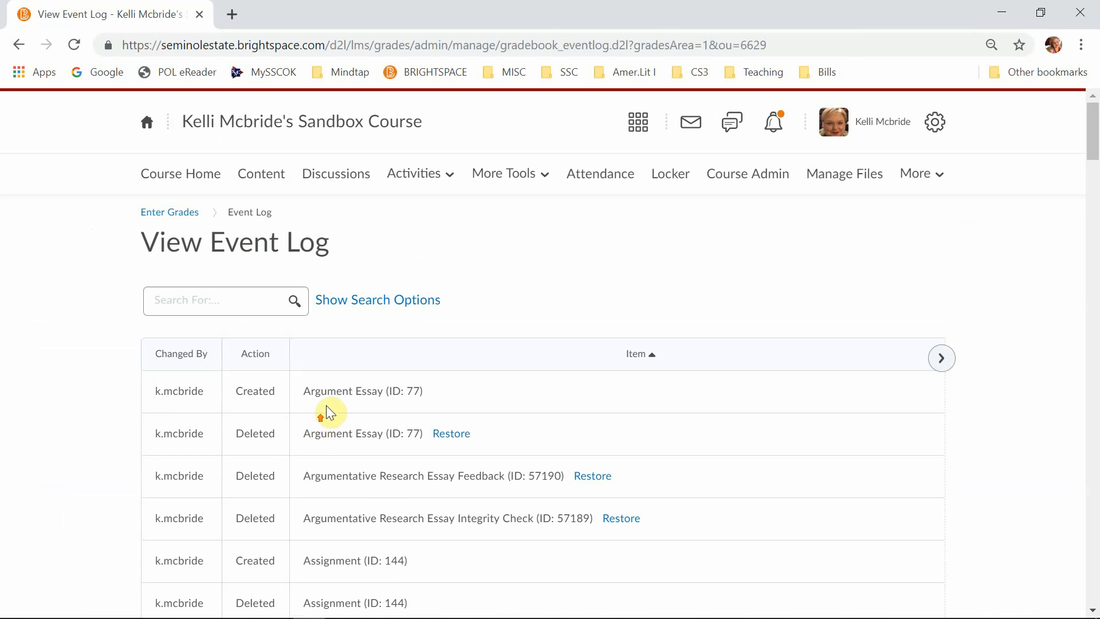
left_click(167, 213)
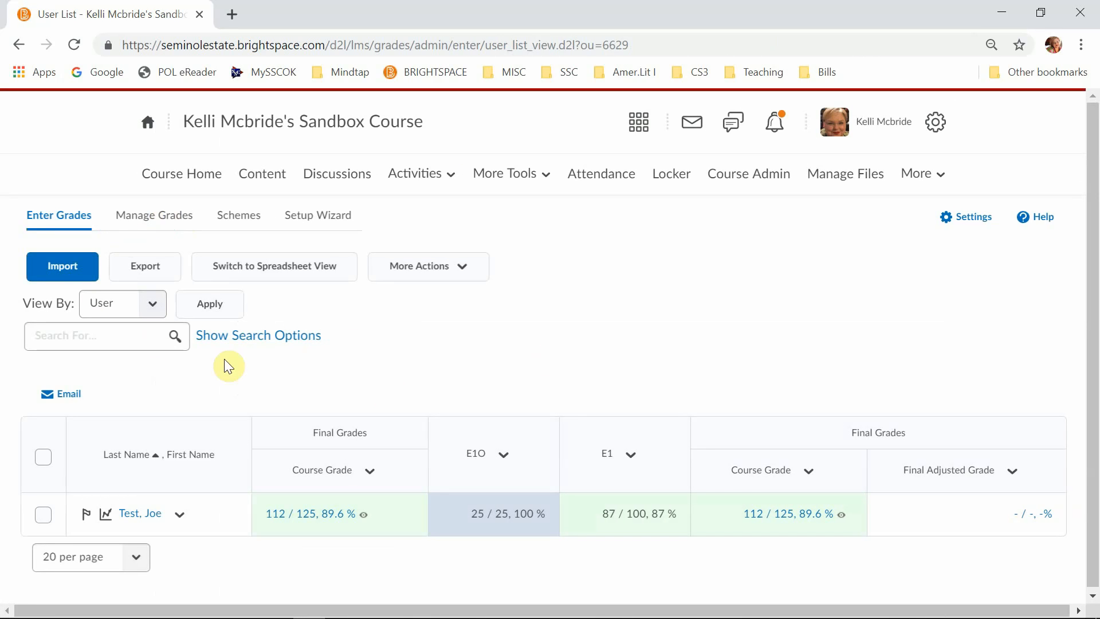
- Open the grade export options, include Last Name and First Name, and use Org Defined ID as the key field
left_click(157, 274)
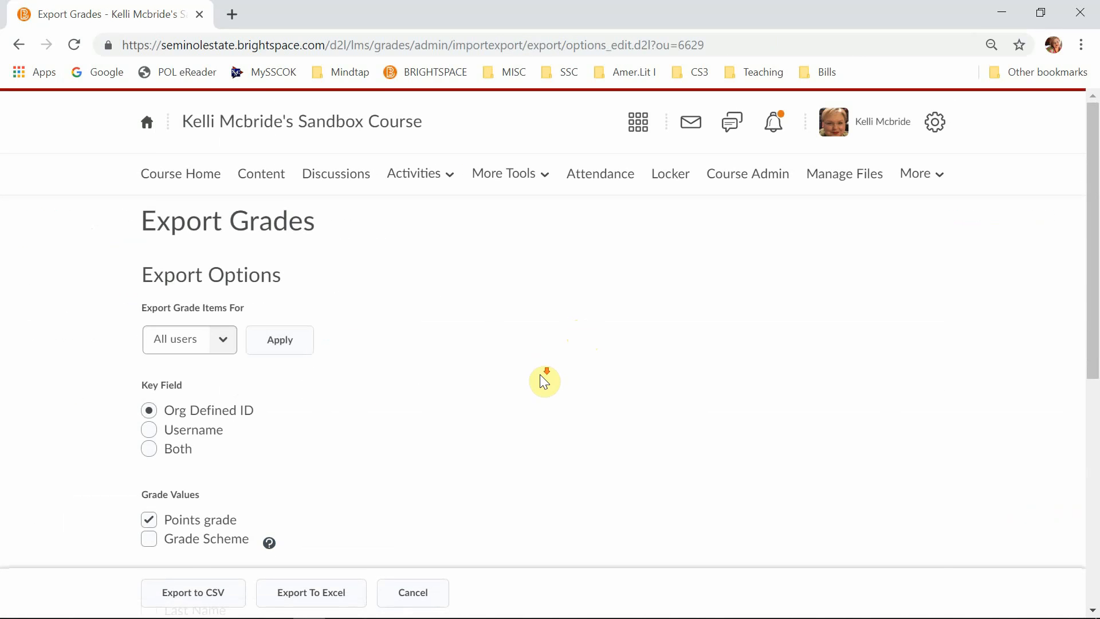
scroll(540, 373, "down", 7)
scroll(547, 383, "up", 4)
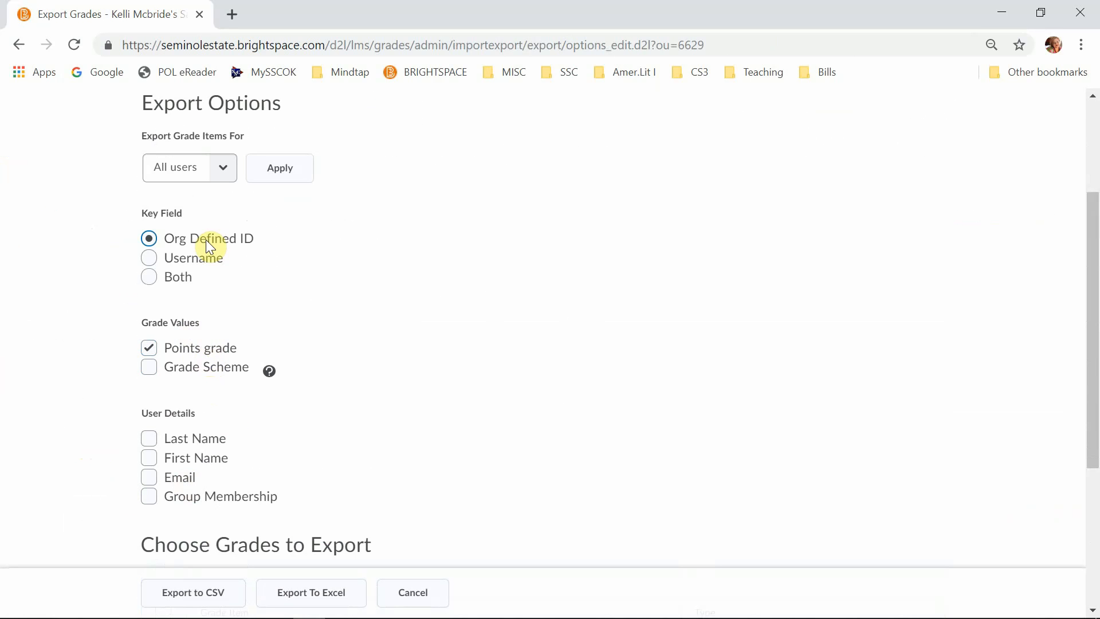
left_click(148, 439)
left_click(149, 458)
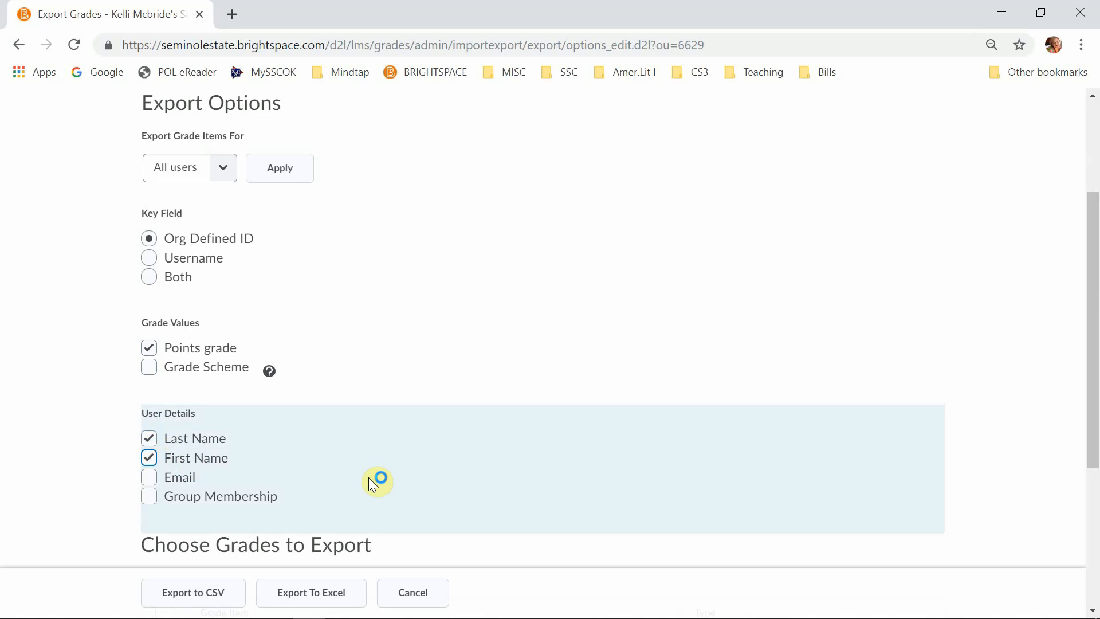
left_click(150, 480)
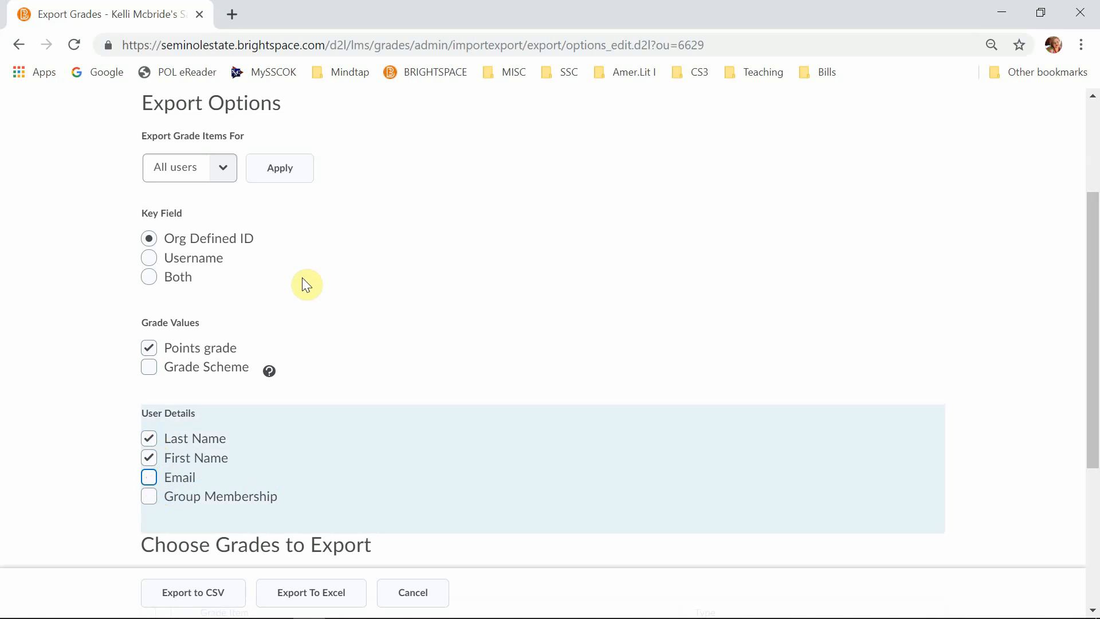
left_click(150, 257)
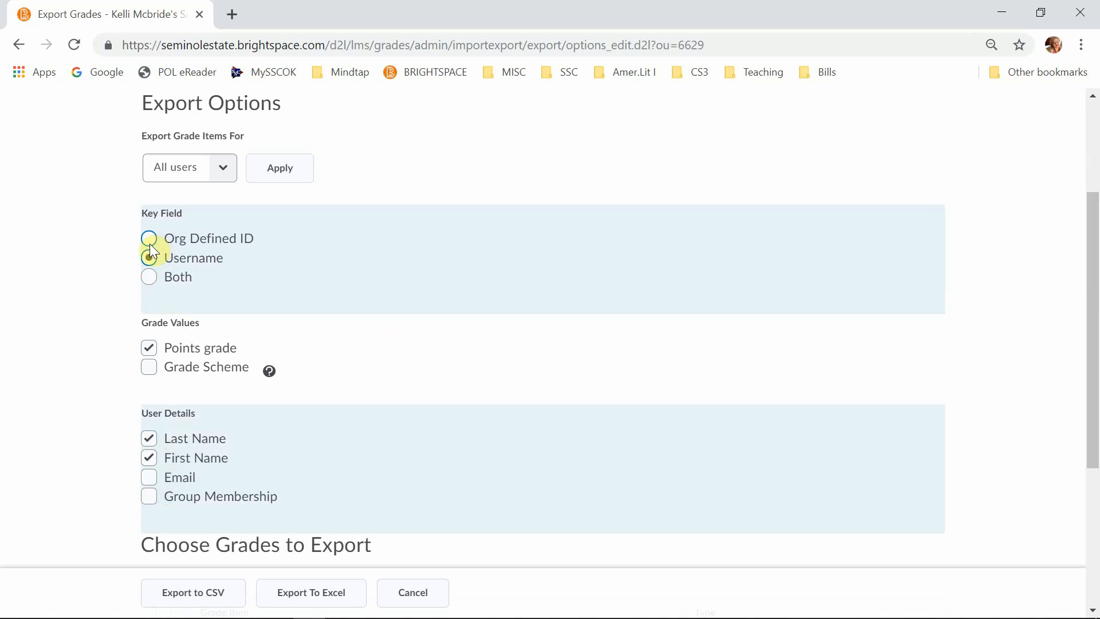
left_click(147, 238)
- Select all grade items for the export, including Essay 1 Outline, Essay 1, Course Grade and Final Adjusted Grade
scroll(461, 418, "down", 5)
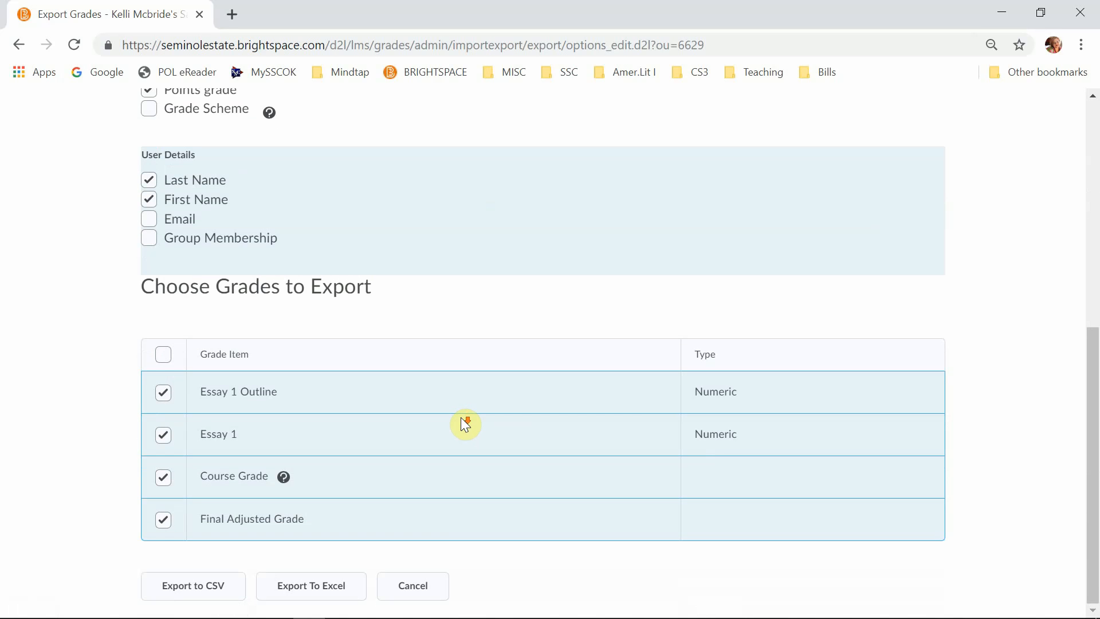
left_click(163, 357)
left_click(162, 357)
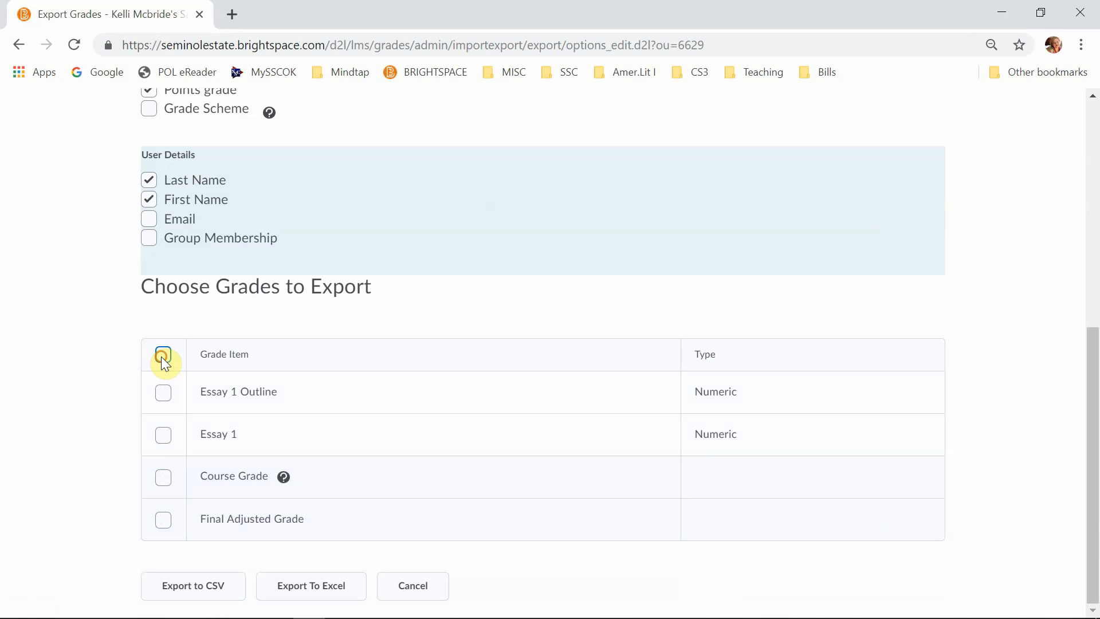
left_click(163, 356)
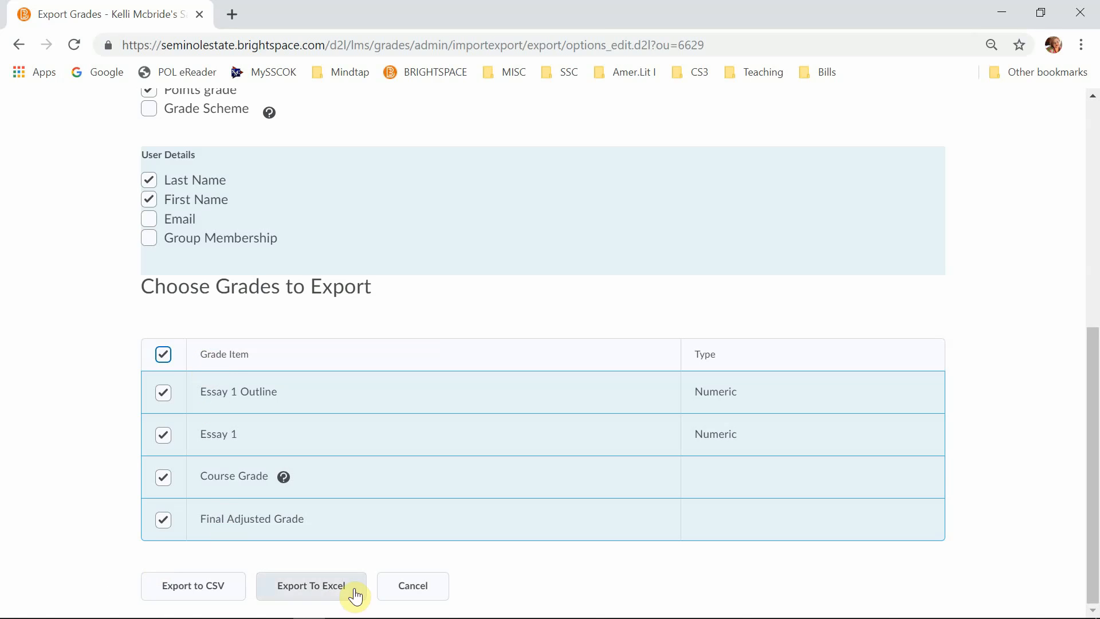
- Export the grades to Excel, download the resulting workbook, and open it in Excel
left_click(338, 596)
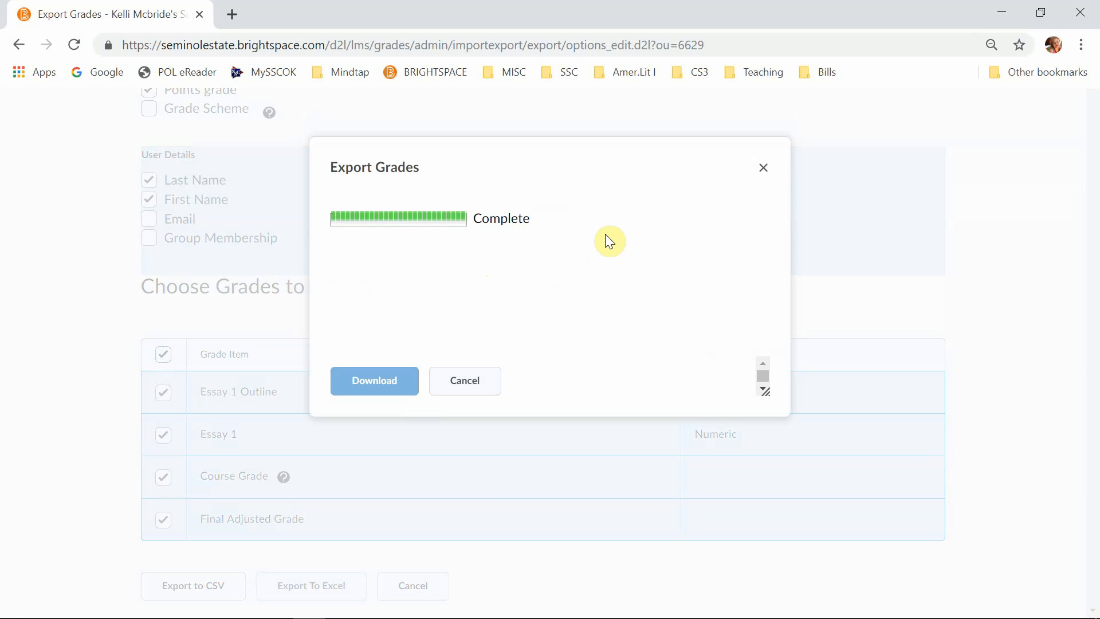
left_click(393, 386)
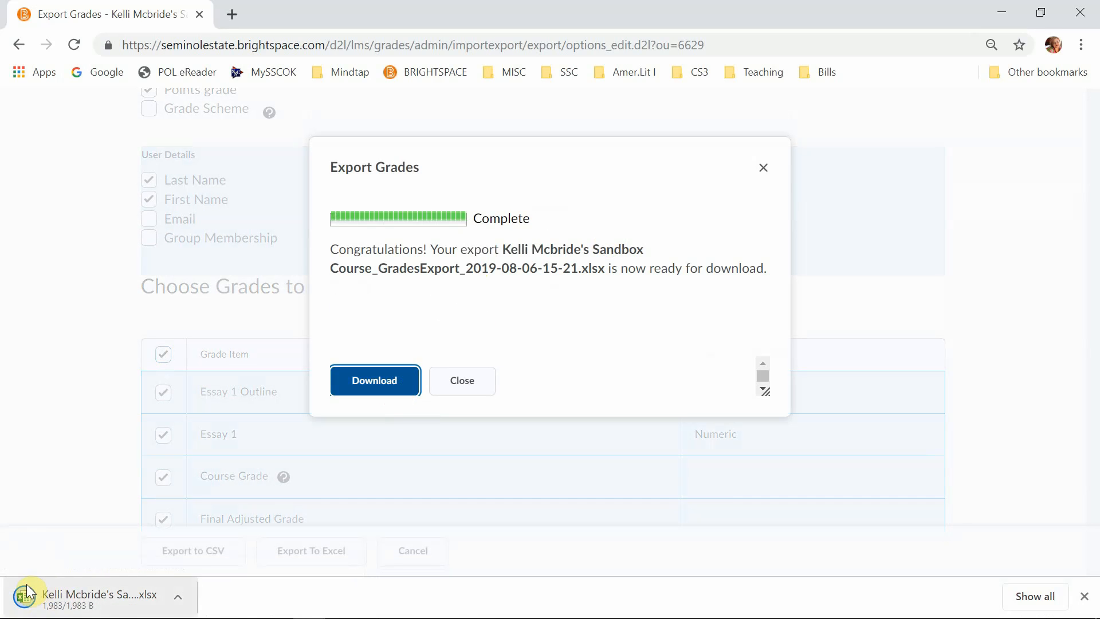
left_click(43, 599)
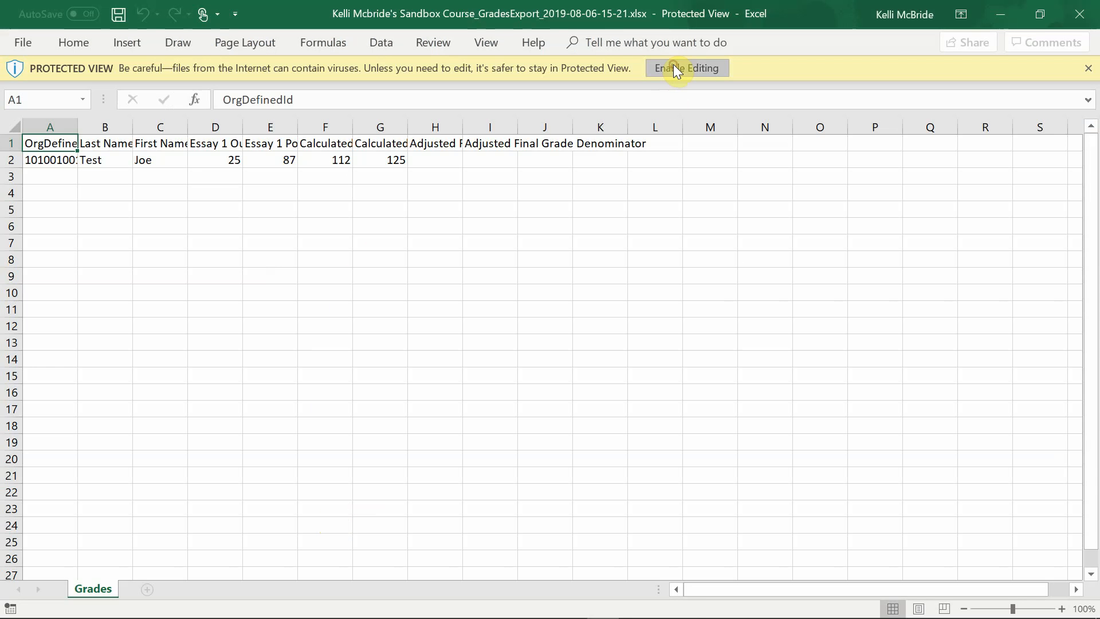
left_click(675, 69)
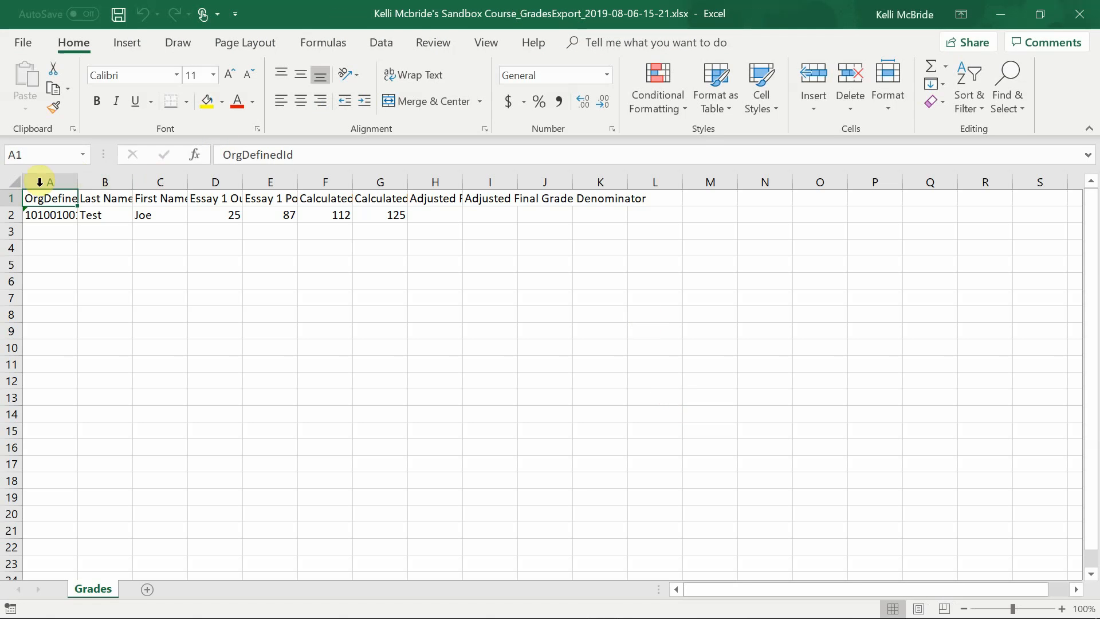
- AutoFit the column widths across the whole Grades sheet so the full headers can be read
left_click(13, 181)
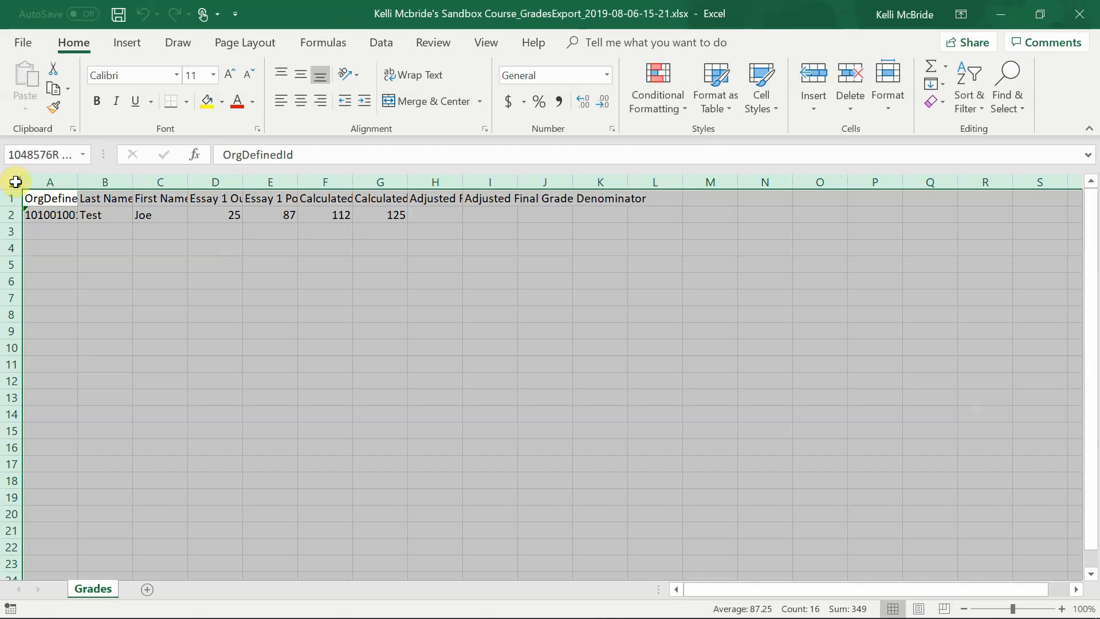
left_click(898, 93)
left_click(948, 214)
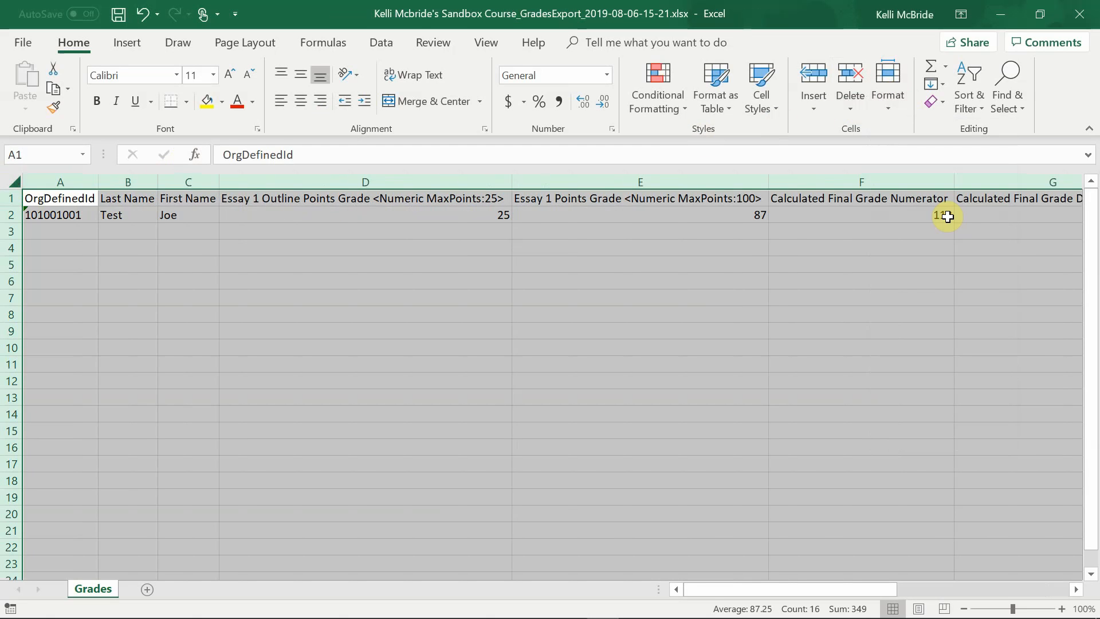
left_click(82, 237)
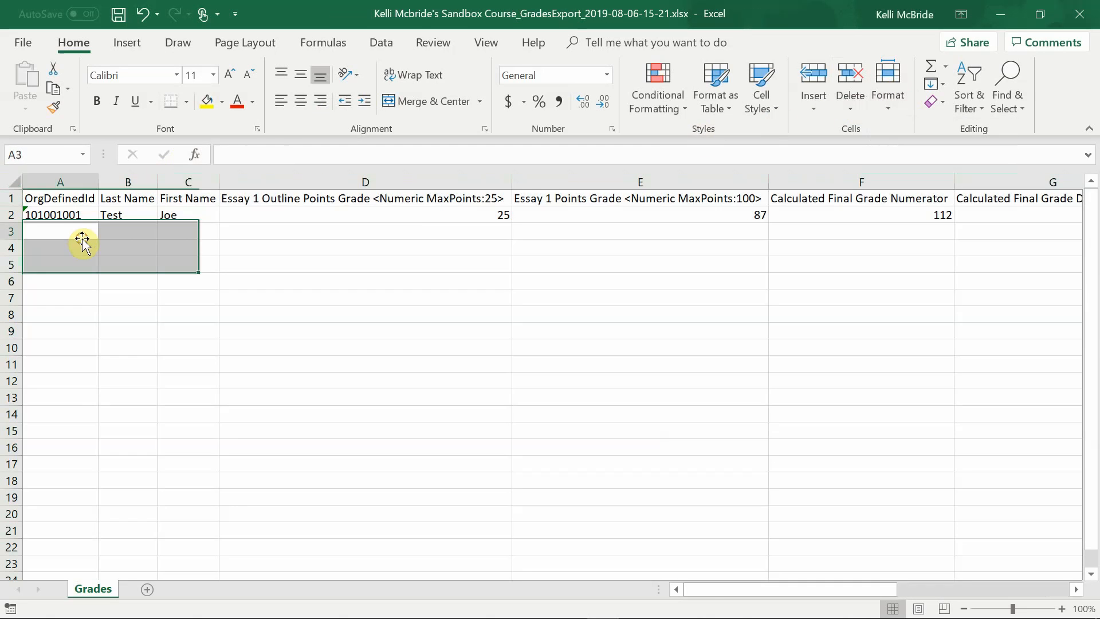
left_click(437, 199)
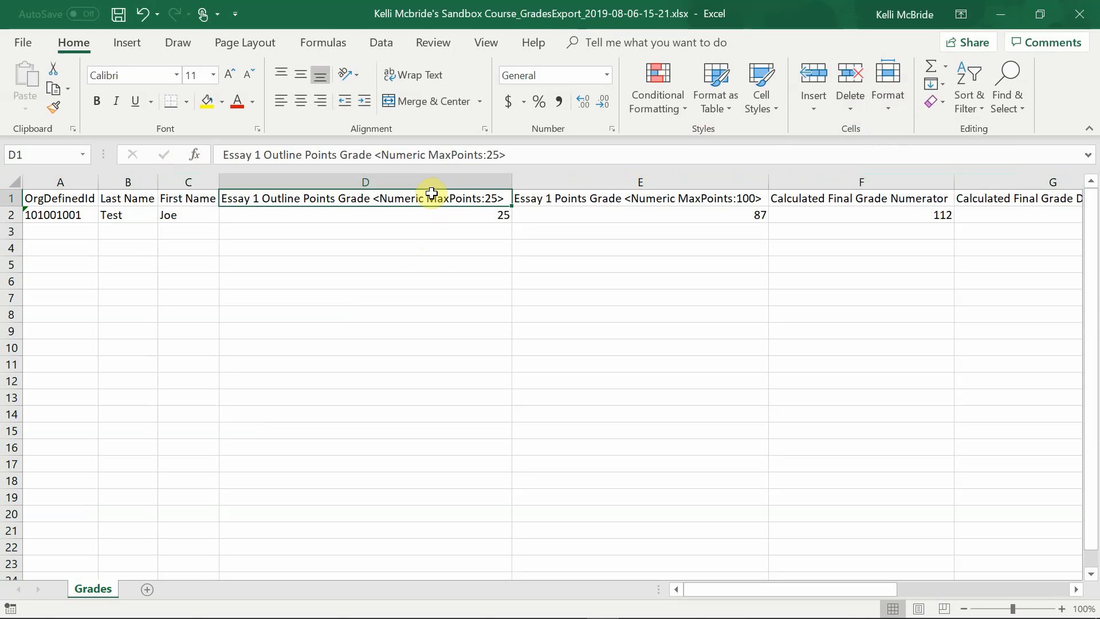
- Rotate the text of header row 1 upward and turn on text wrapping for it
left_click(13, 184)
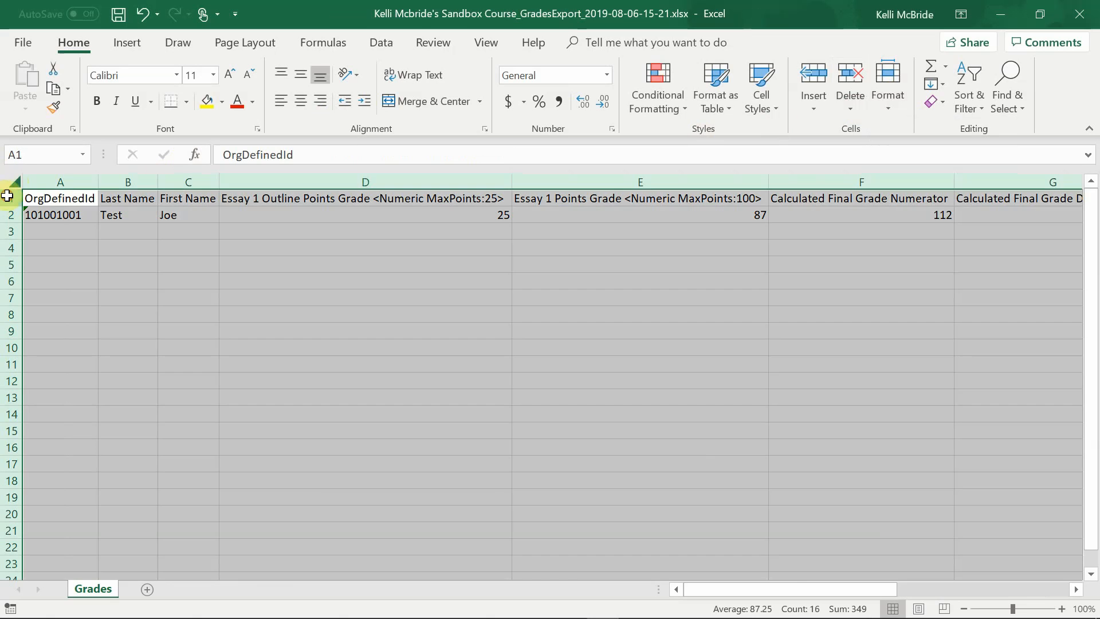
left_click(7, 196)
left_click(348, 75)
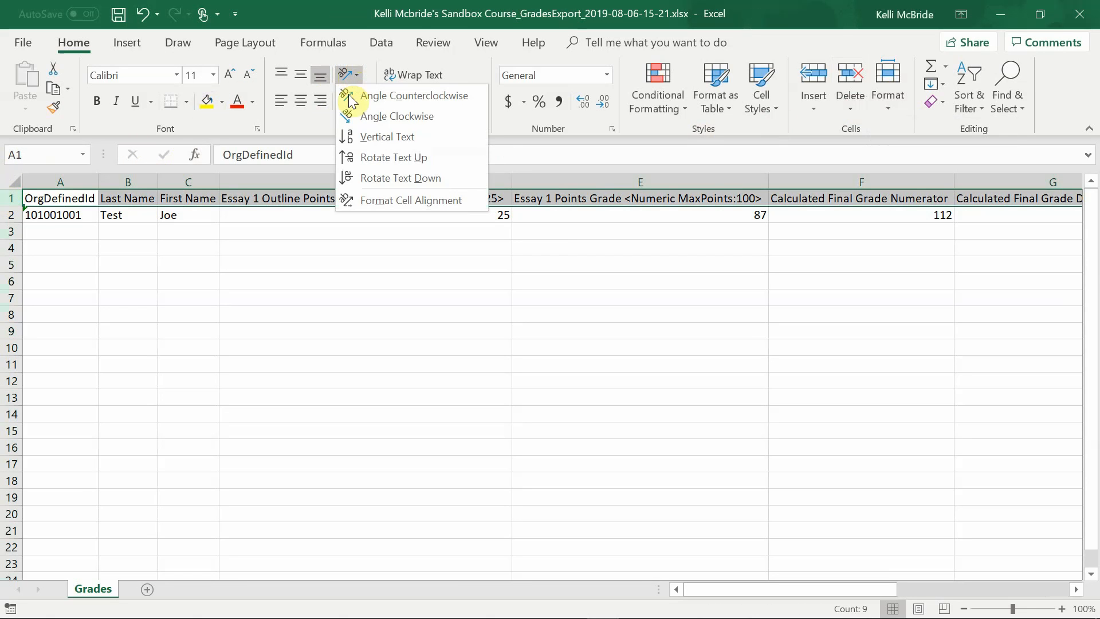
left_click(367, 163)
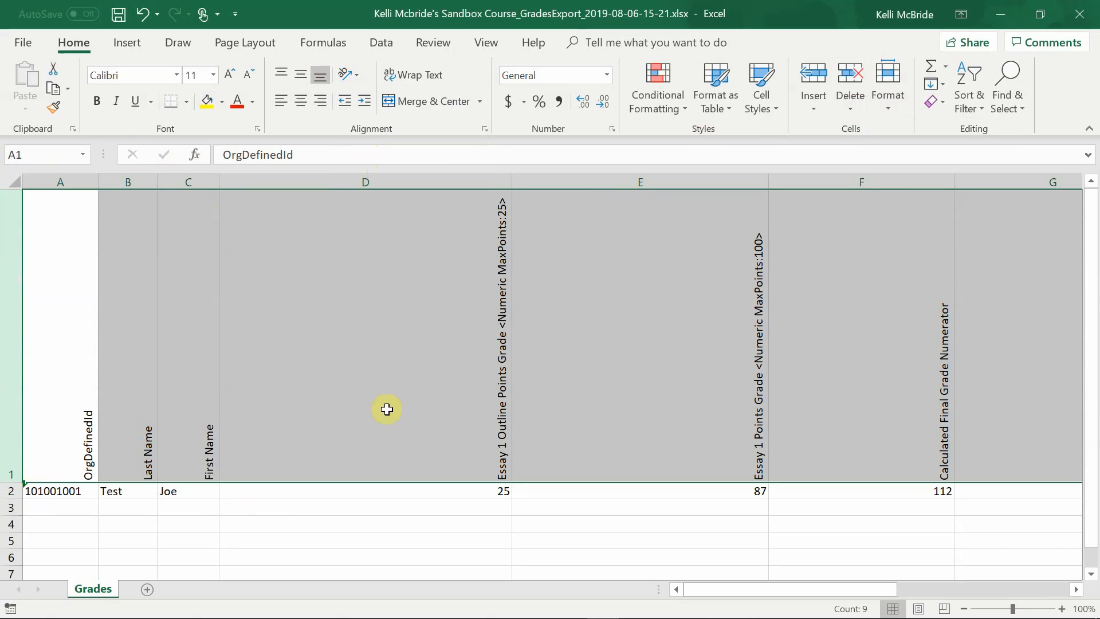
left_click(426, 75)
- AutoFit the column widths of the whole Grades sheet to the rotated header text
left_click(12, 181)
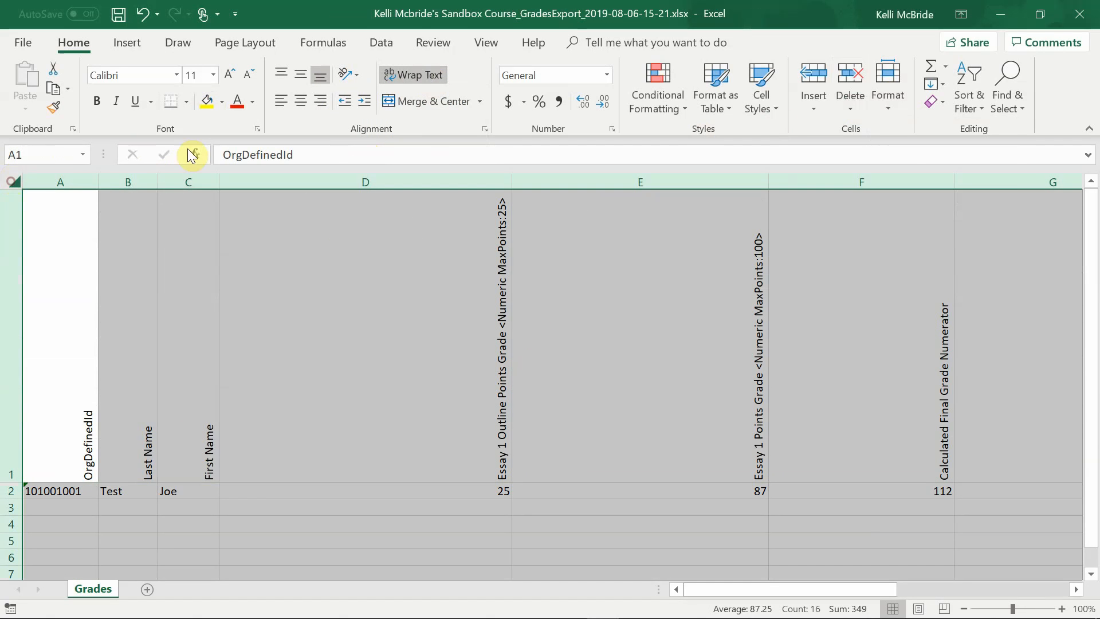
left_click(896, 83)
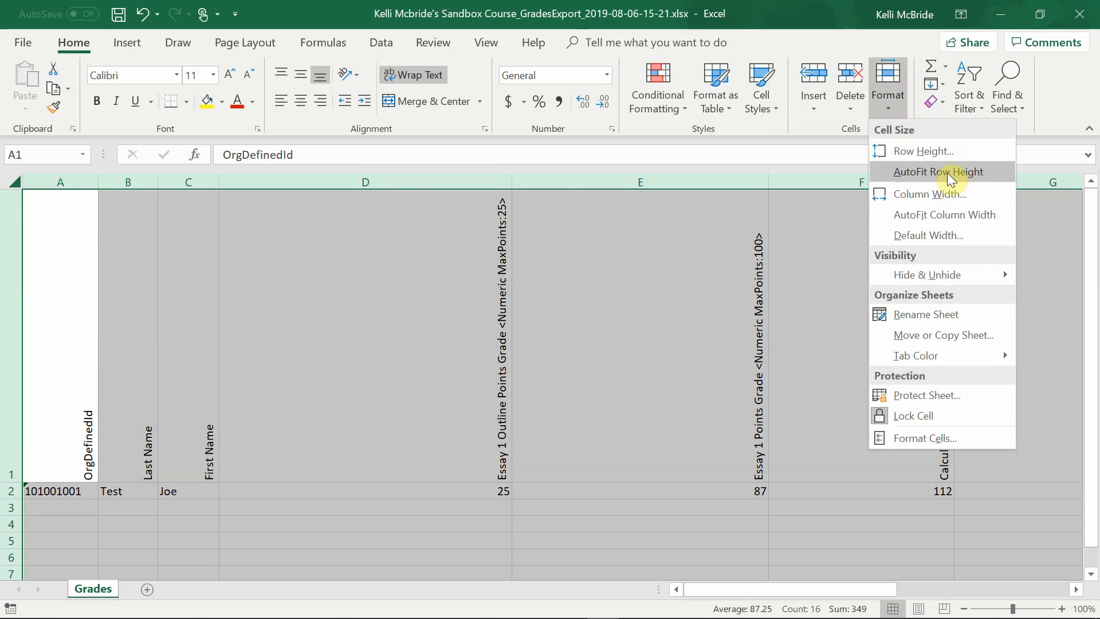
left_click(953, 214)
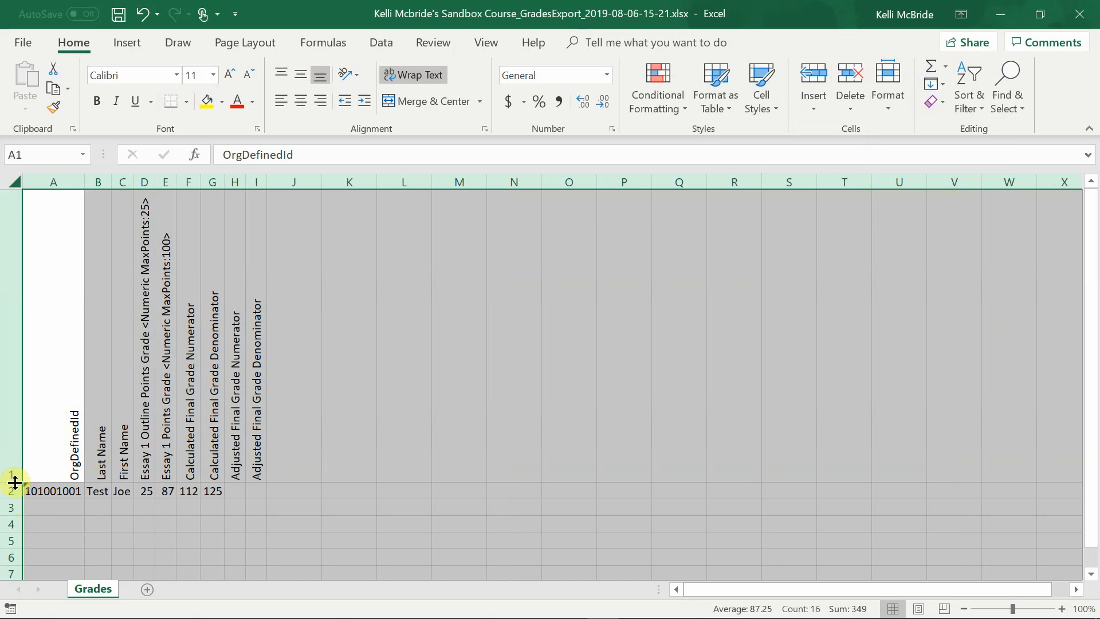
- Shorten all rows of the sheet to about half the header's height, then rewrap the text and AutoFit the columns to the rotated headers
left_click_drag(16, 483, 57, 327)
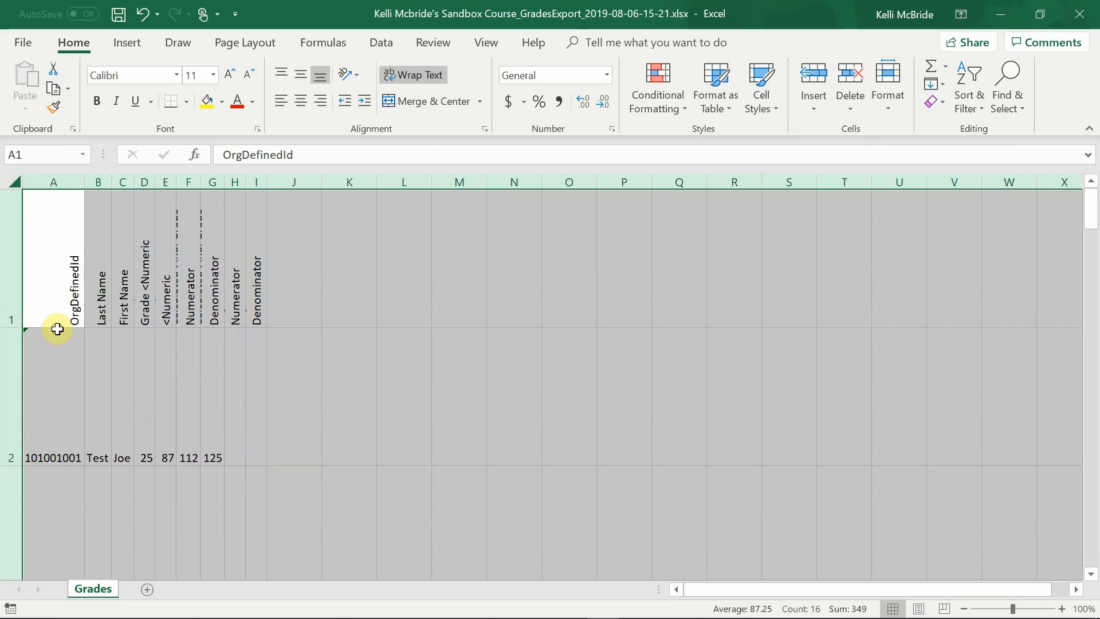
left_click(427, 75)
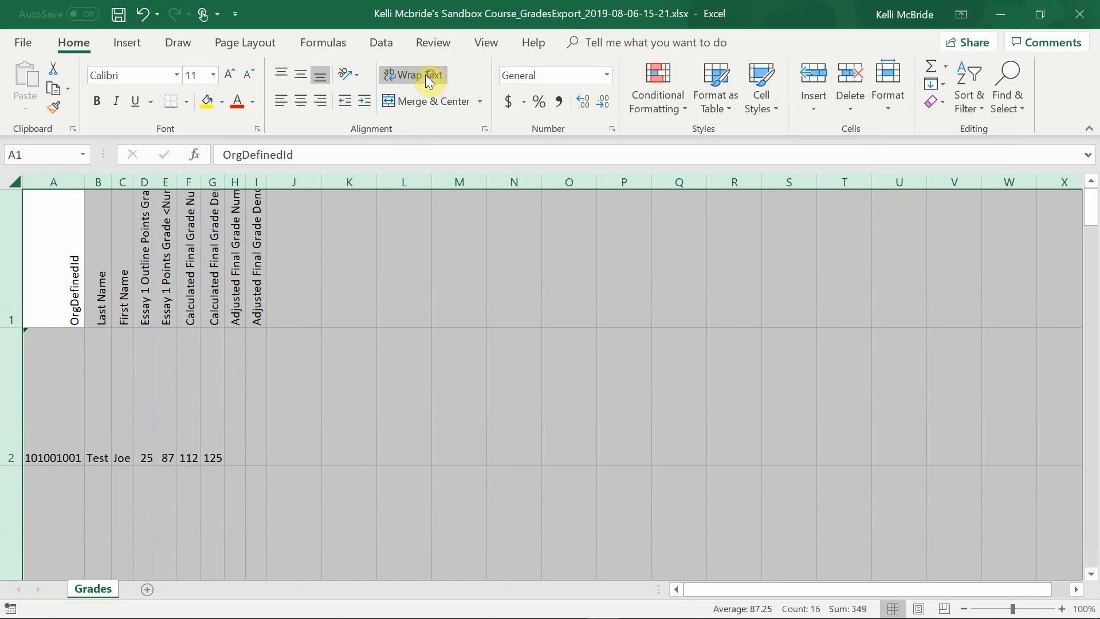
left_click(425, 77)
left_click(880, 83)
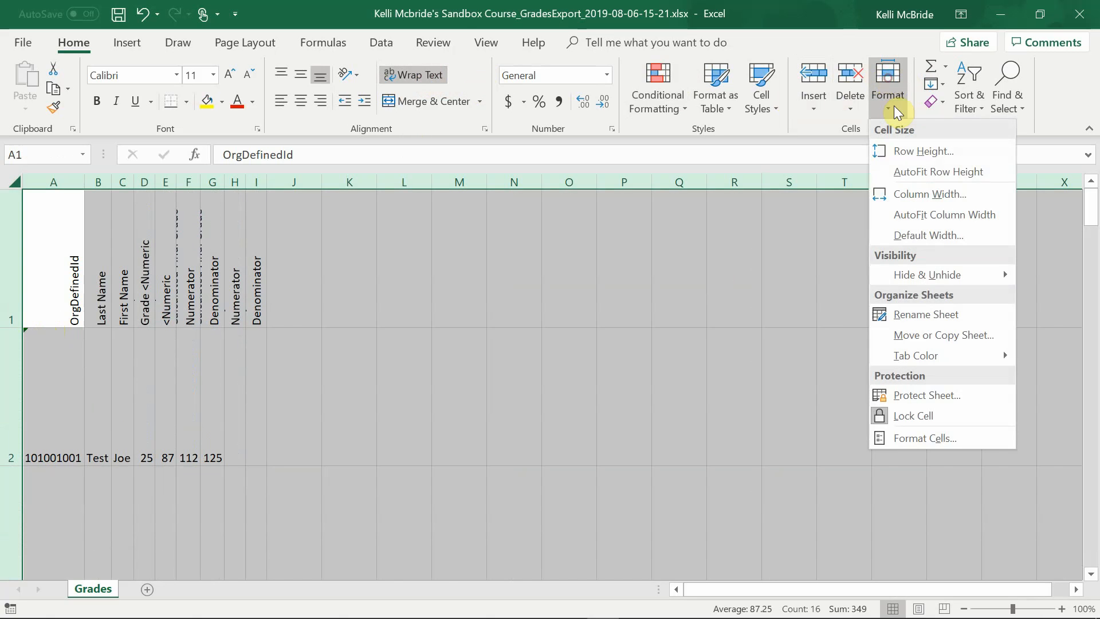
left_click(941, 214)
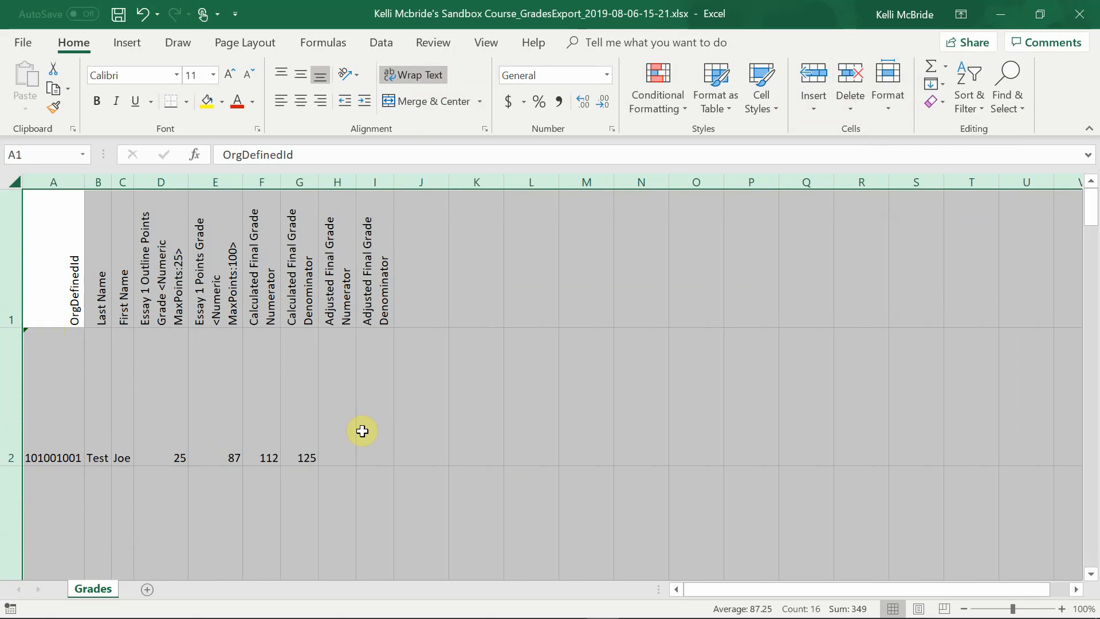
left_click(183, 415)
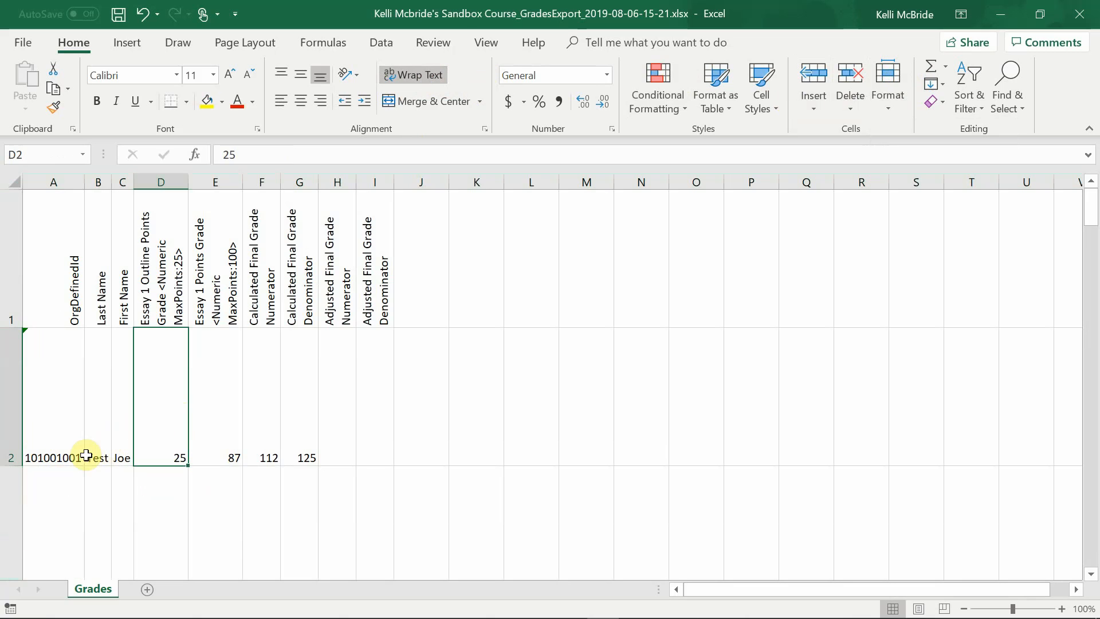
- Set up a custom sort of the grade data by Last Name on cell values, ordered A to Z
left_click(49, 385)
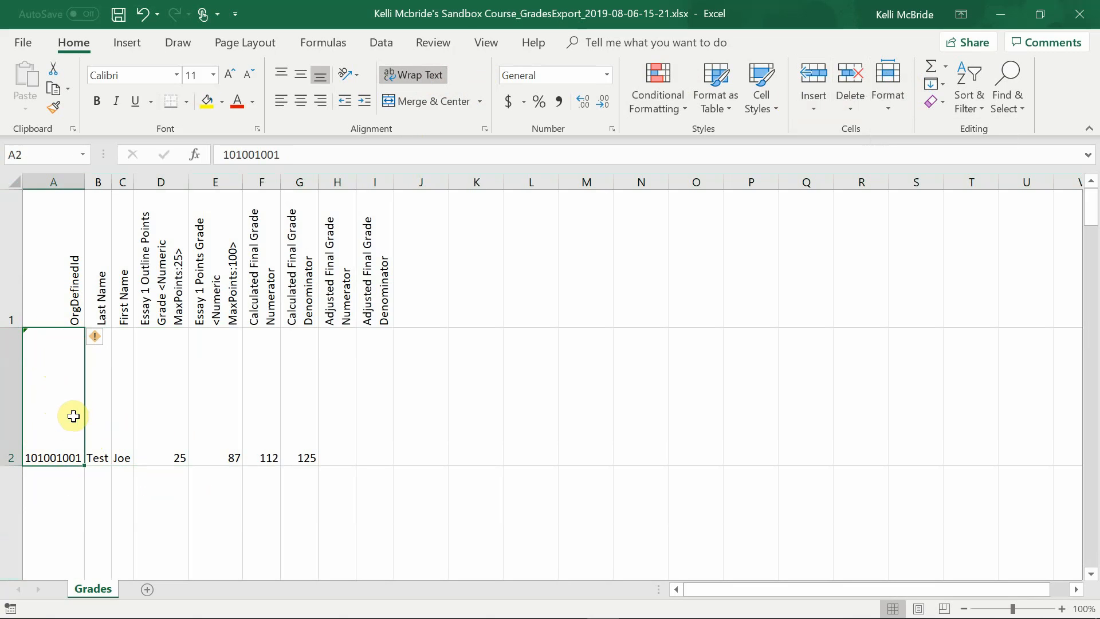
left_click(93, 388)
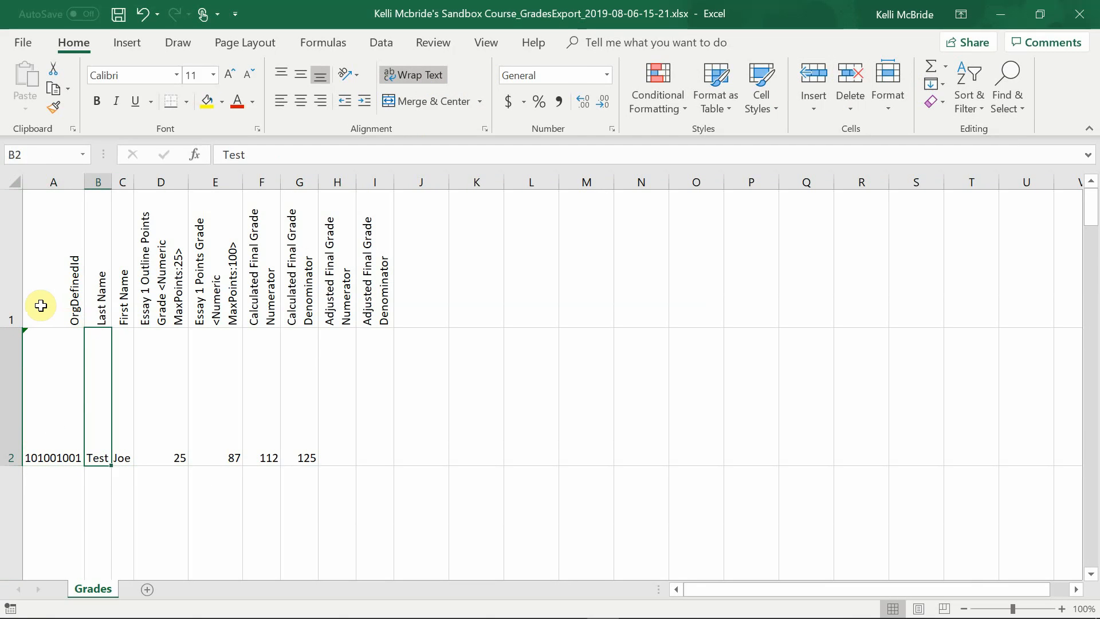
left_click(976, 82)
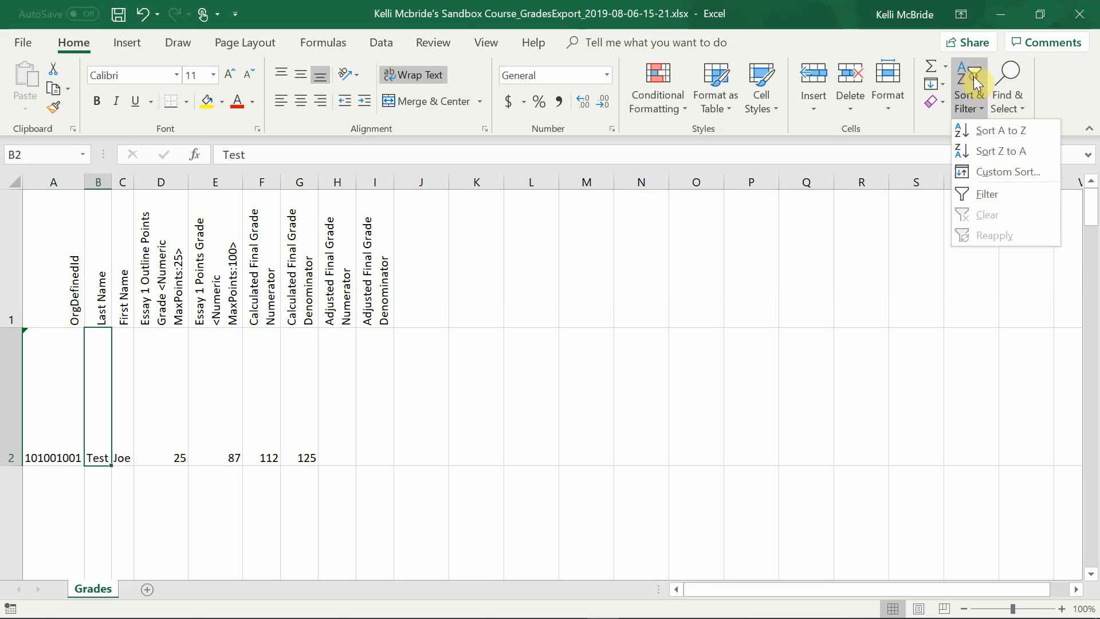
left_click(990, 177)
left_click(165, 251)
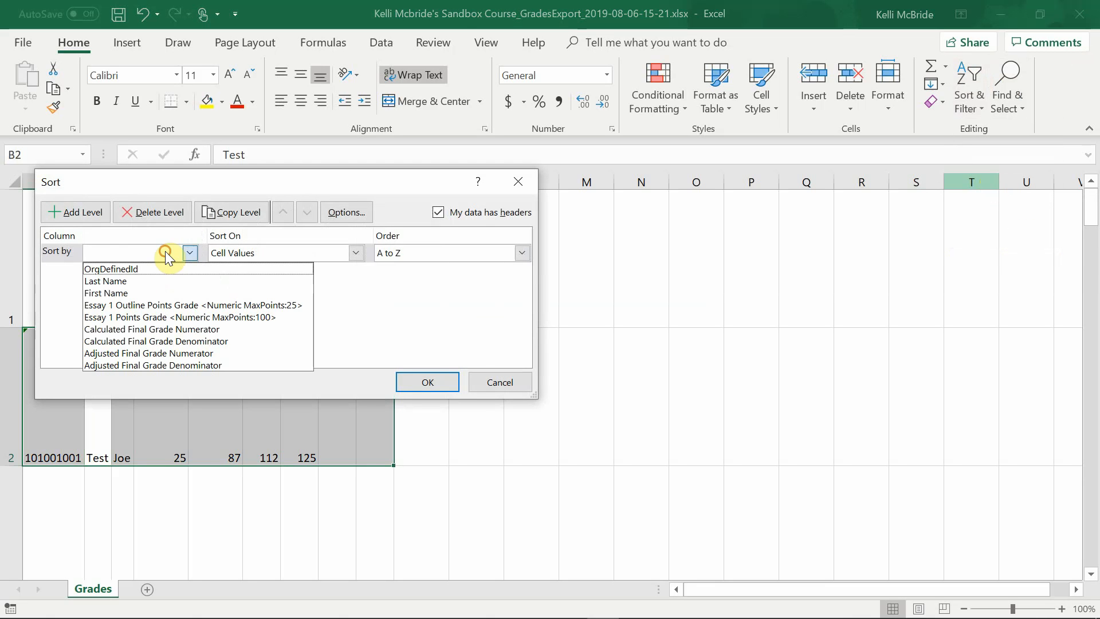
left_click(147, 281)
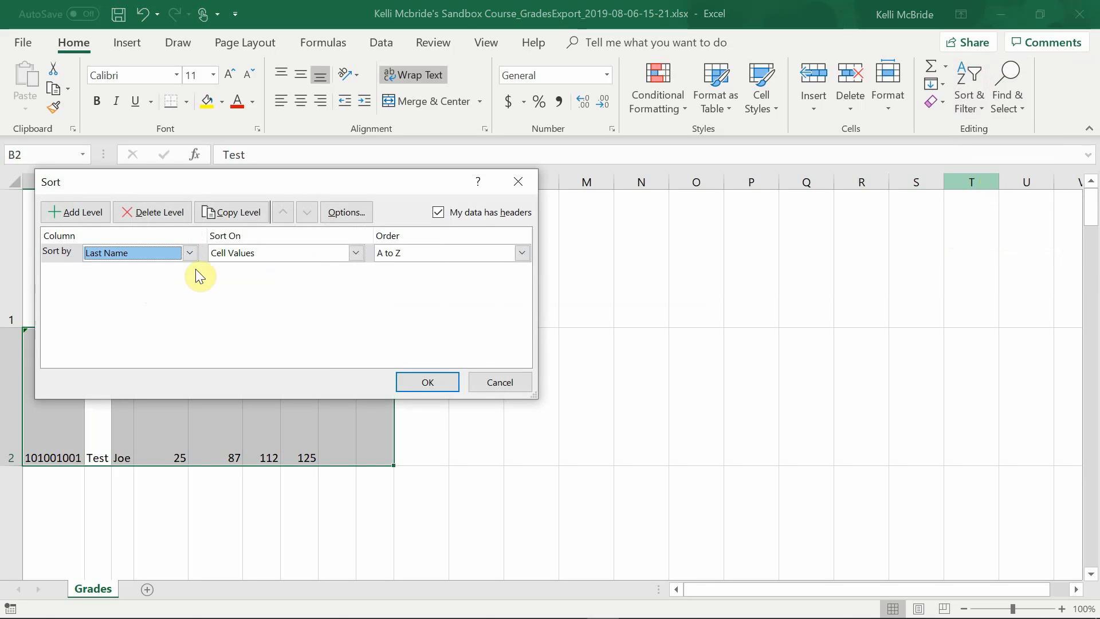
left_click(355, 253)
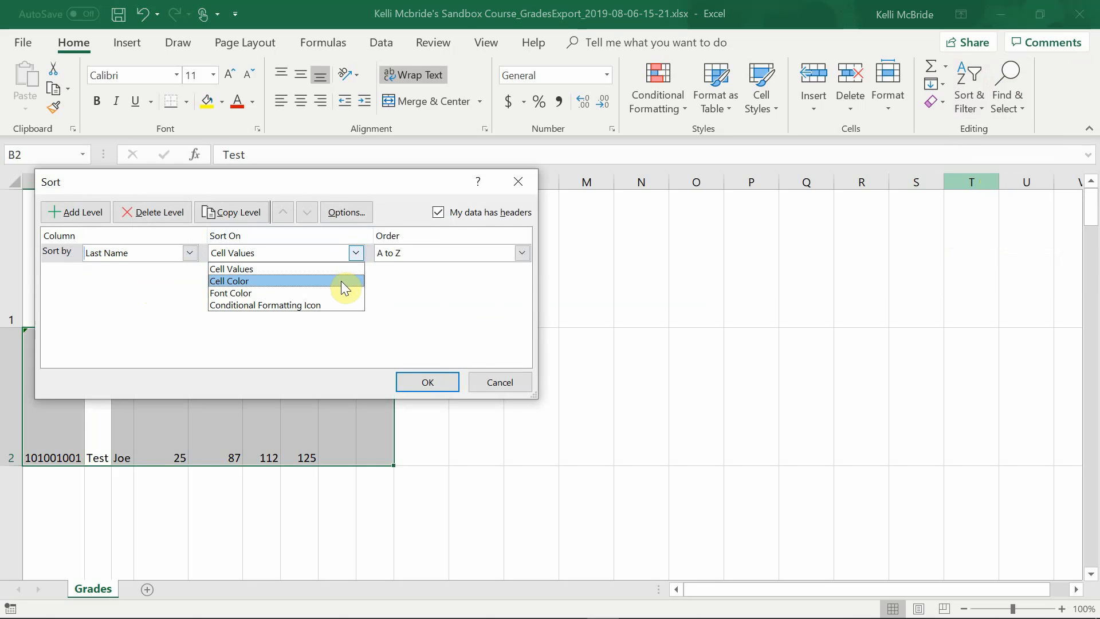
left_click(353, 251)
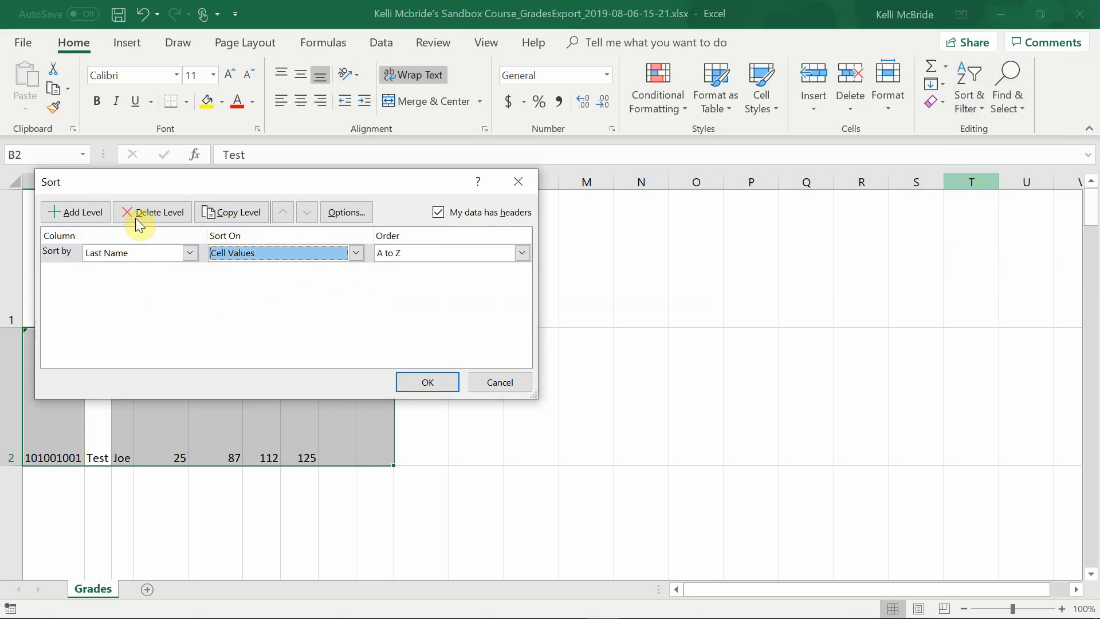
- Add a second sort level by First Name, A to Z, and apply the sort
left_click(80, 212)
left_click(190, 272)
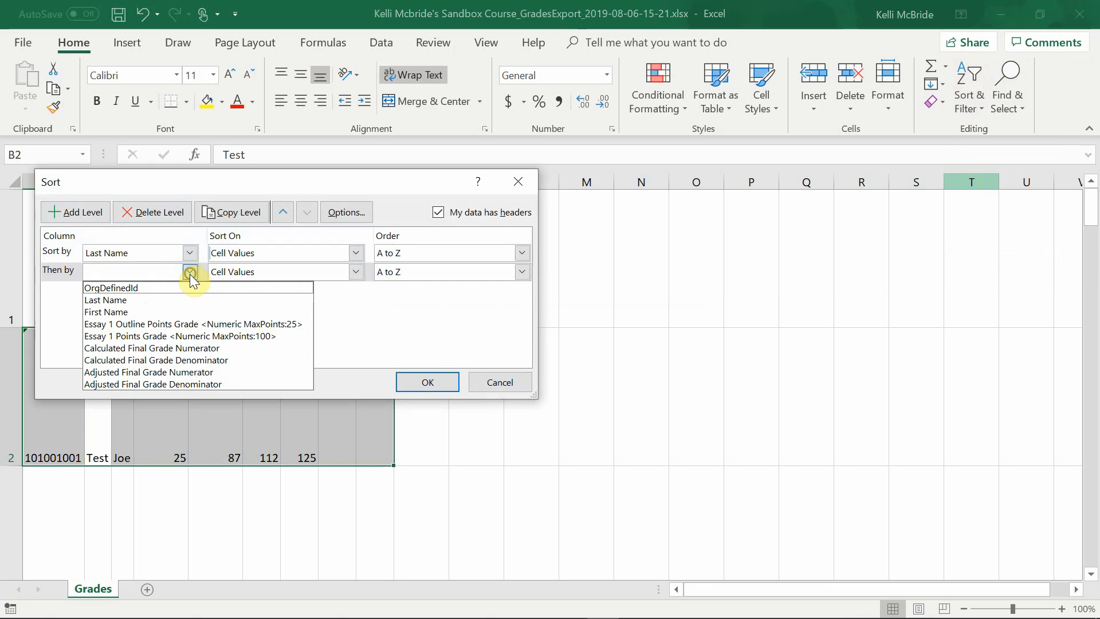
left_click(172, 311)
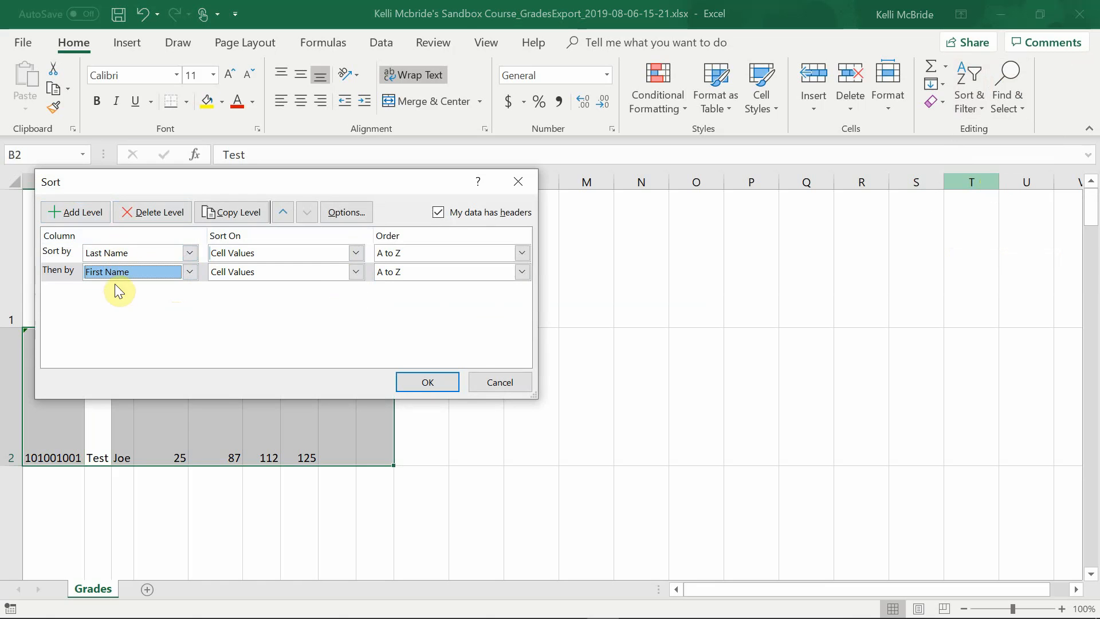
left_click(436, 381)
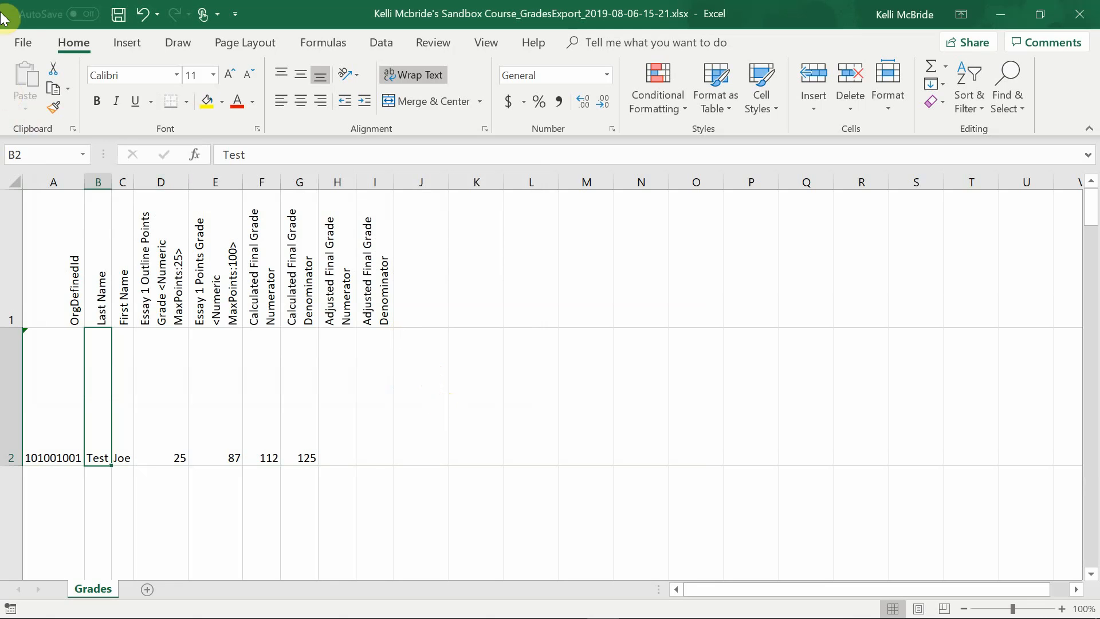
- Save the workbook in Downloads as "grades eng1113 03" followed by the instructor's last name, replacing the existing file
left_click(17, 40)
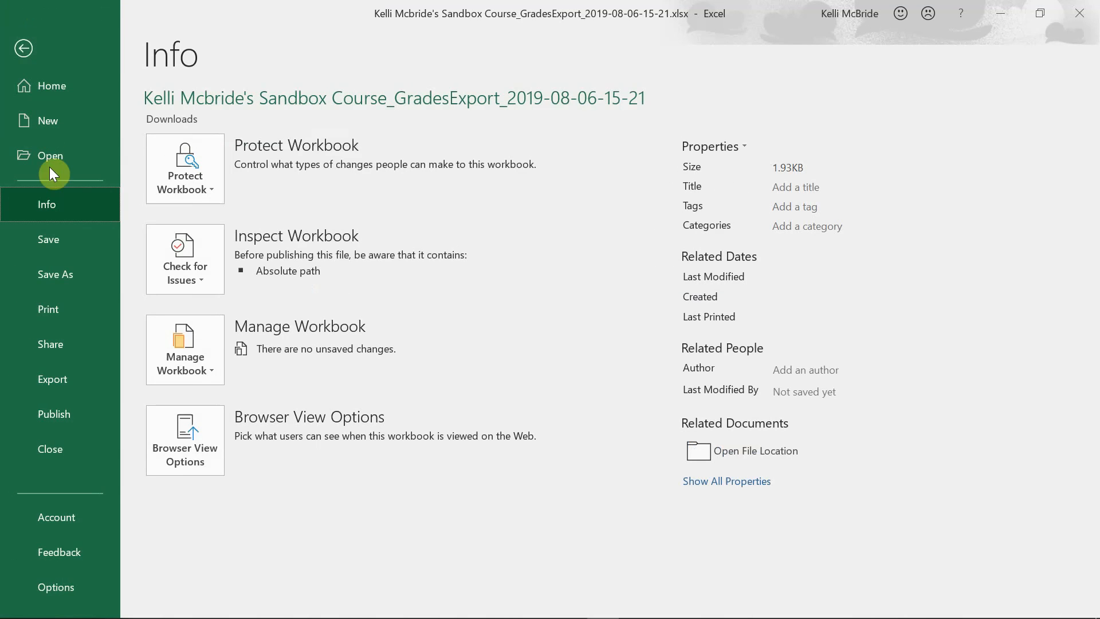
left_click(55, 273)
left_click(655, 121)
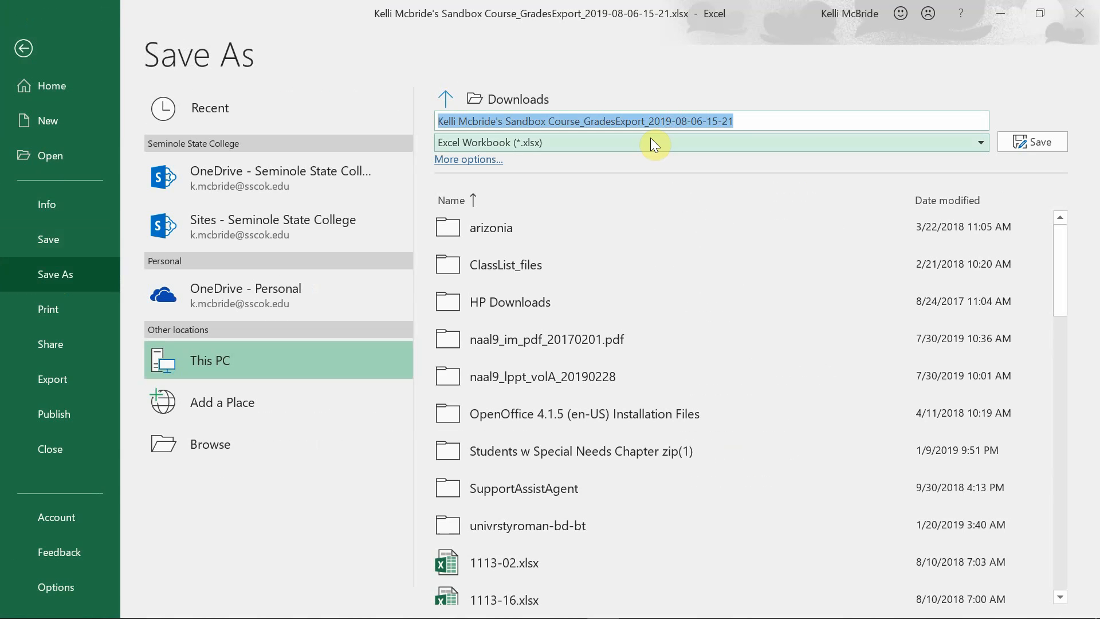
type("grades")
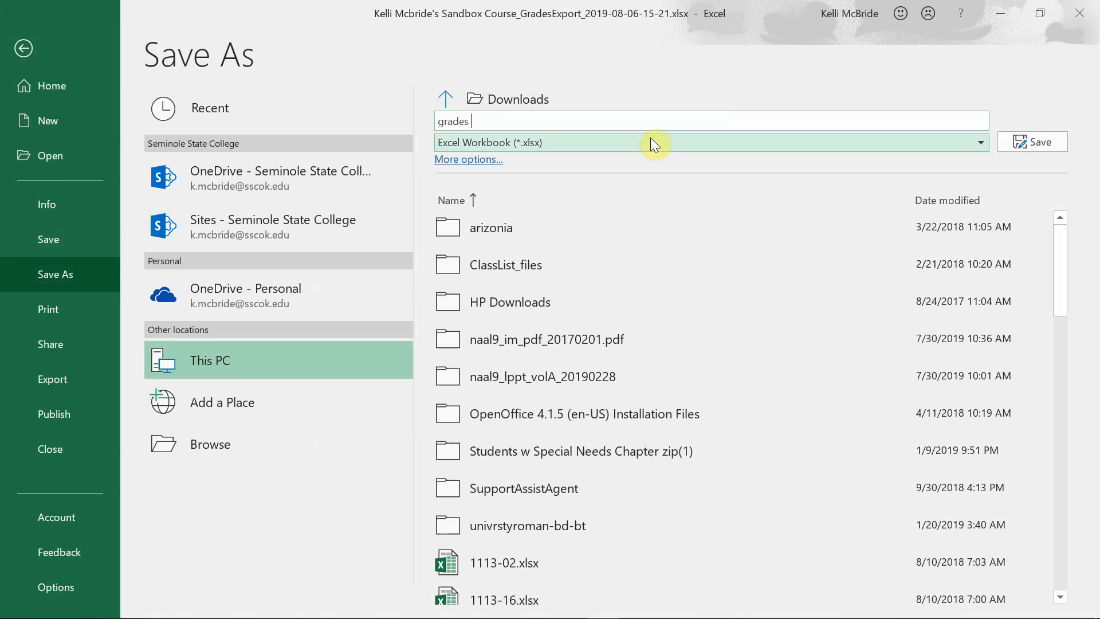
type(" eng1113 03 mcbride")
key("Return")
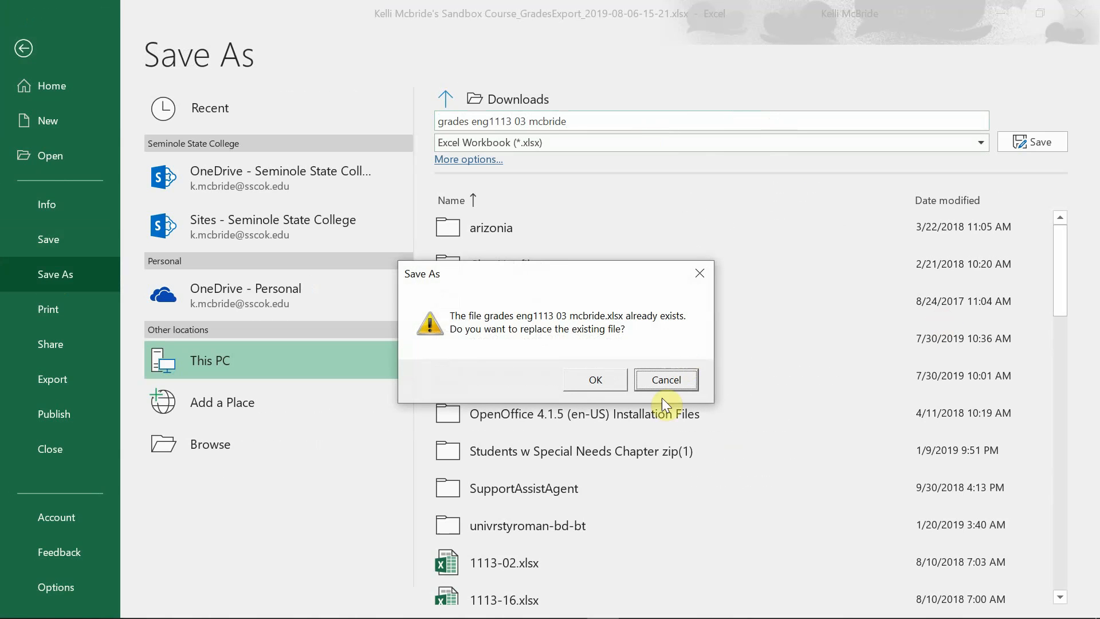
left_click(618, 378)
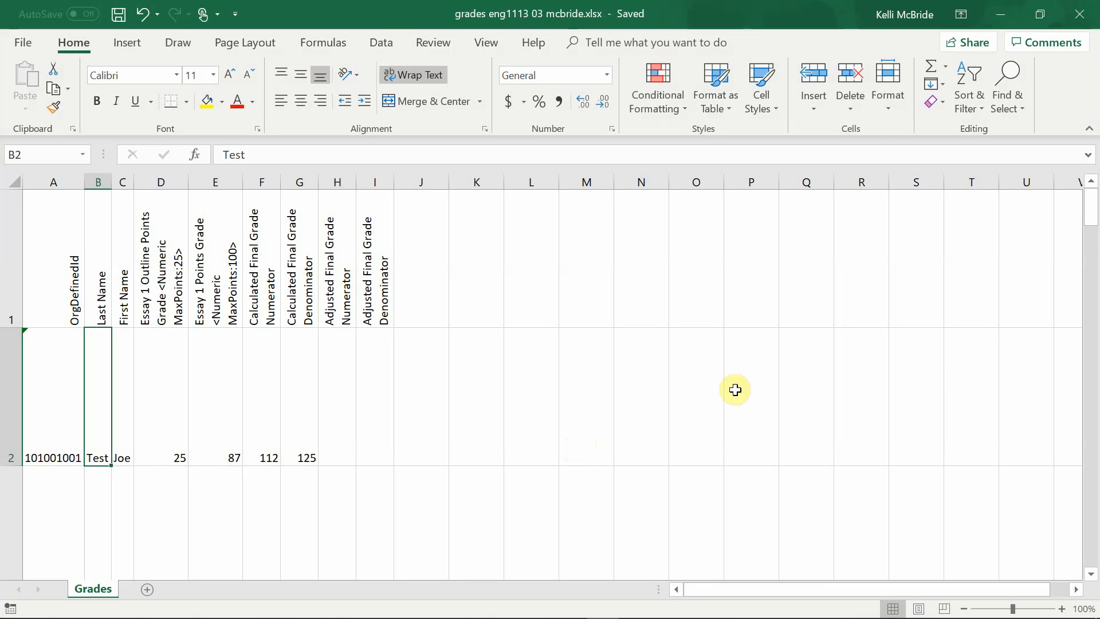
- Close the workbook and, back in Brightspace in the browser, dismiss the completed grade export dialog
left_click(1084, 16)
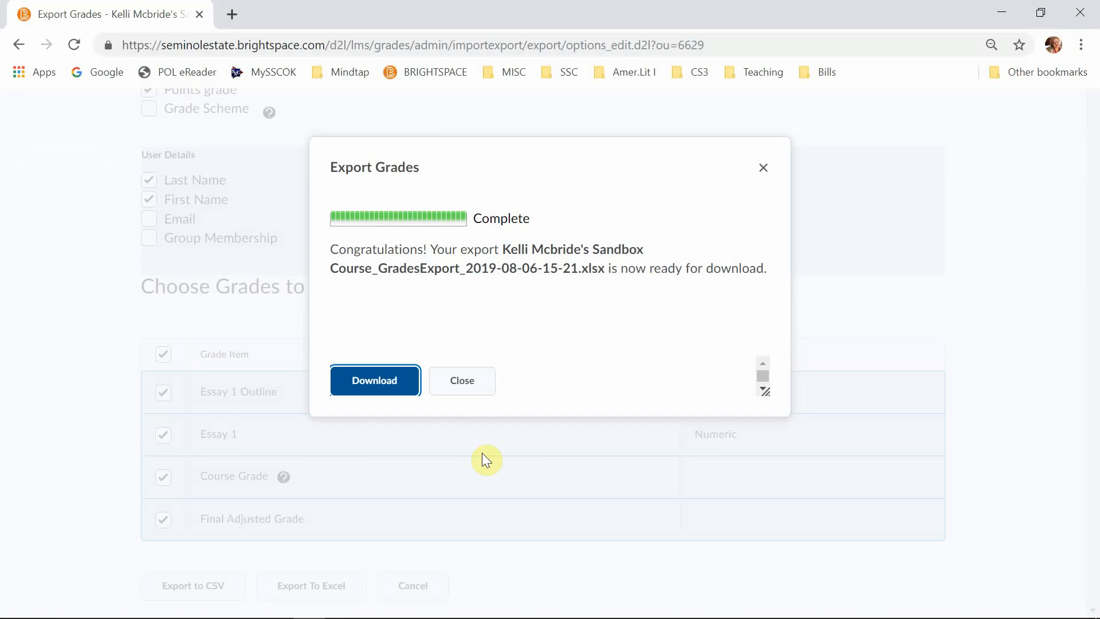
left_click(460, 382)
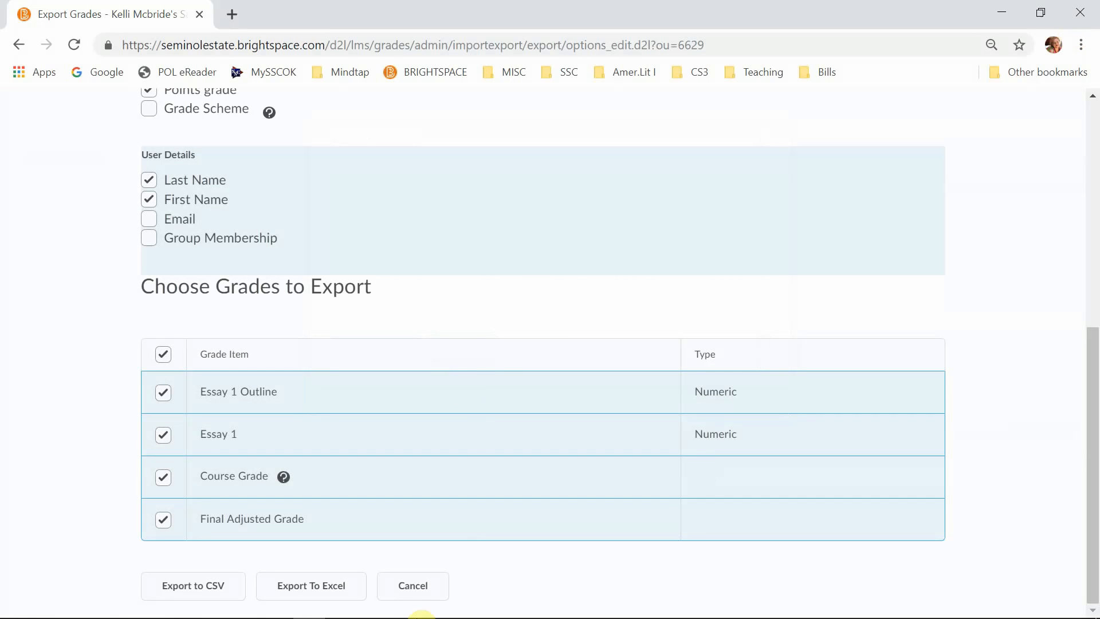
left_click(1089, 125)
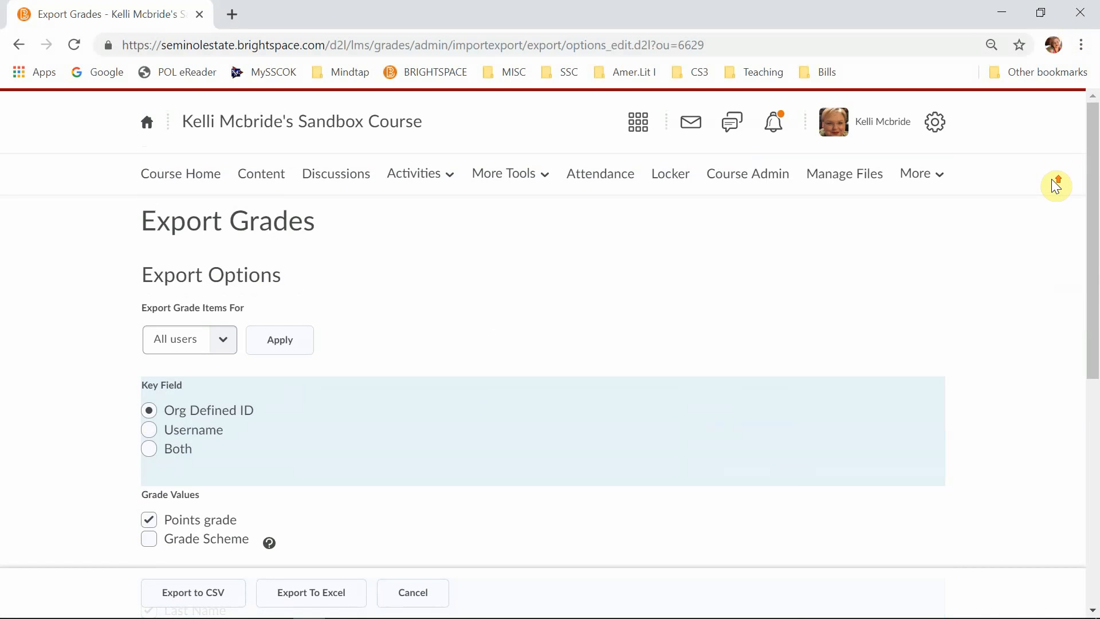